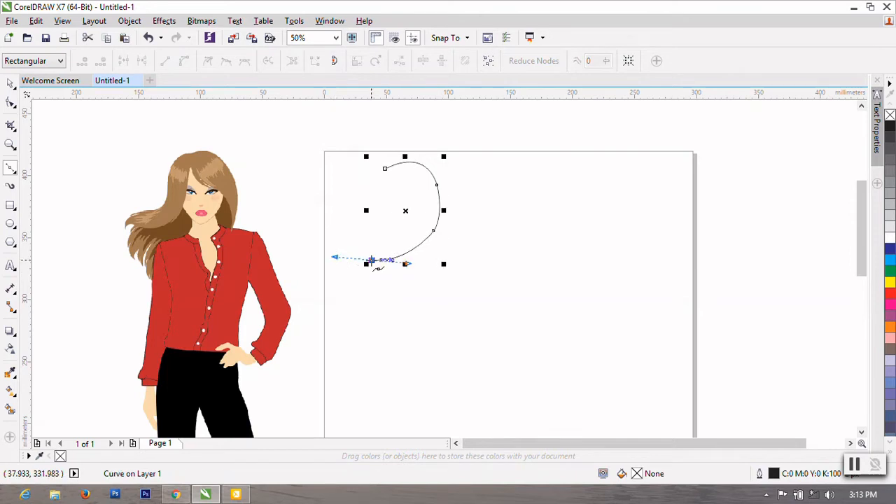
Extend the hair outline with Bezier segments down to the first strand tip and add a narrow notch beside it
double_click(371, 260)
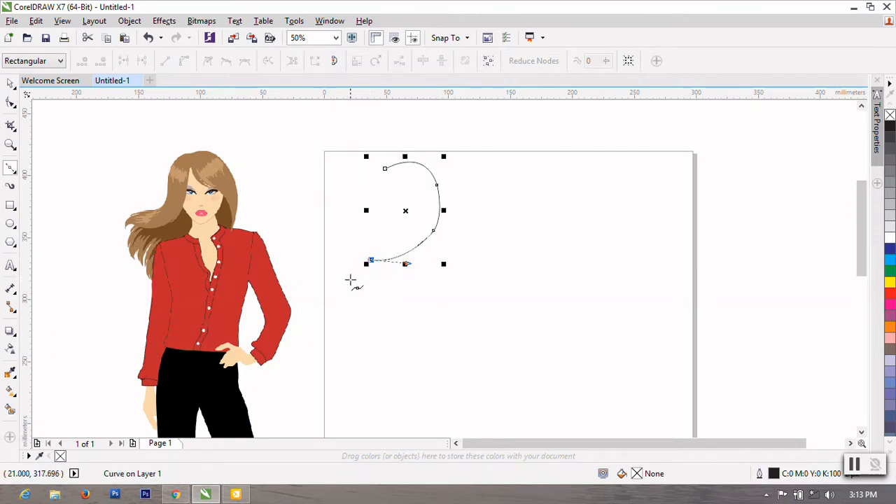
click(350, 281)
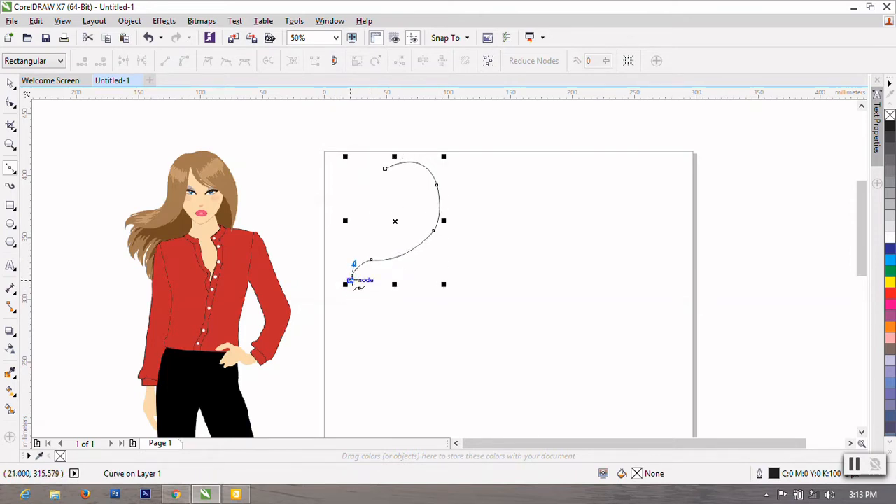
scroll(64, 260, up, 1)
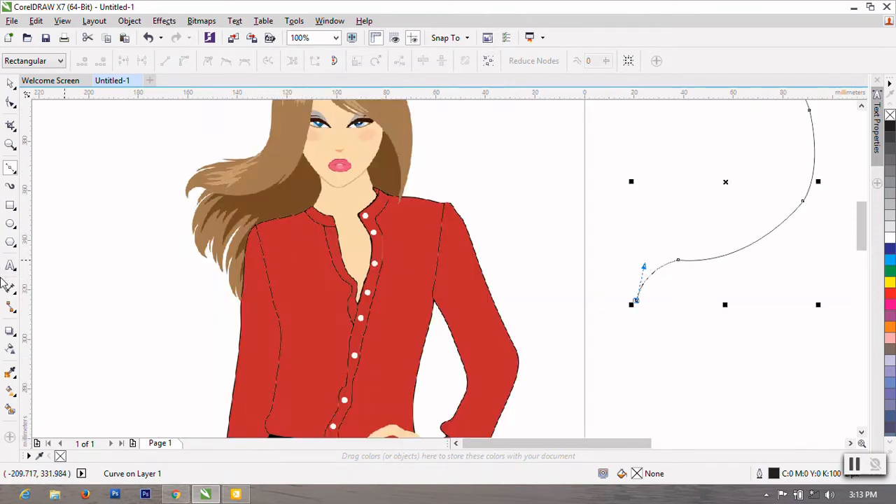
drag(632, 290, 635, 285)
click(635, 287)
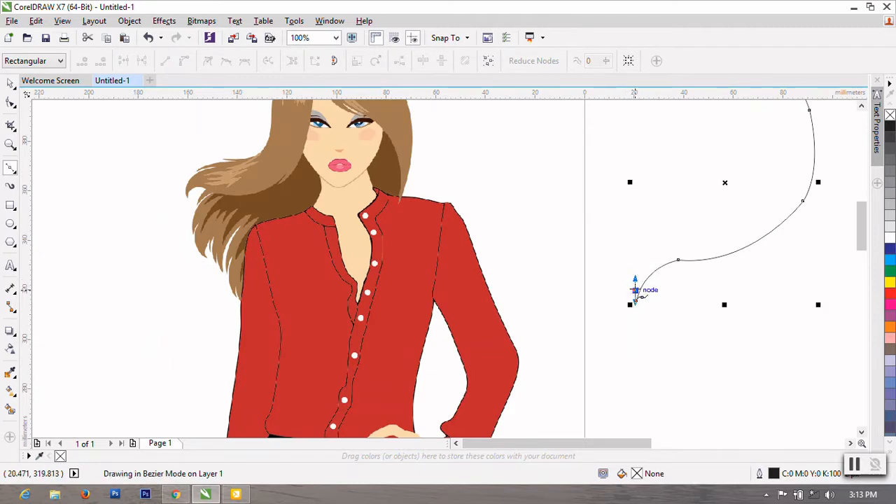
scroll(625, 296, up, 1)
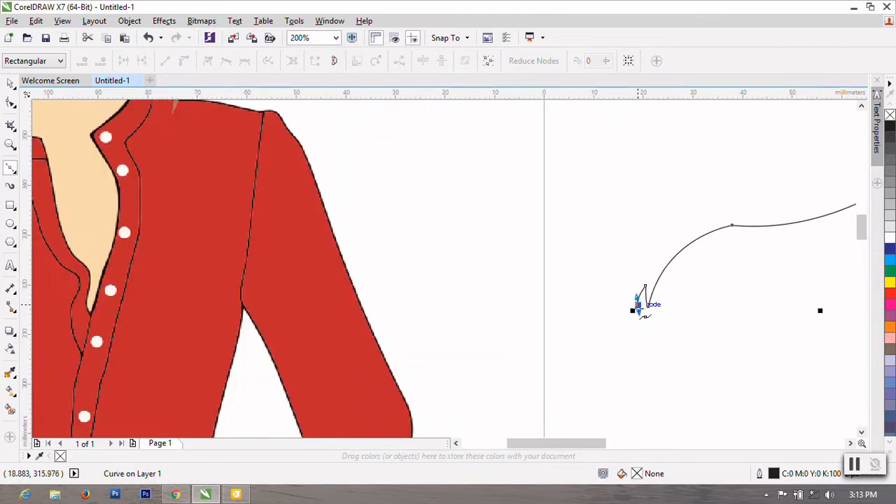
Continue the outline up from the lowest strand tip into a pointed notch and down to a short tip
scroll(627, 314, down, 1)
drag(632, 266, 618, 295)
scroll(632, 266, up, 1)
double_click(622, 284)
scroll(621, 284, down, 1)
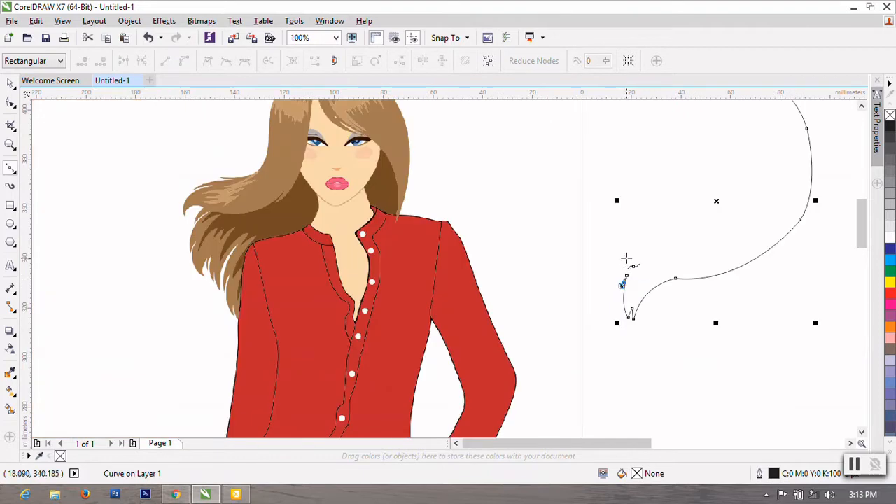
Draw a tall curved notch beside the short tip, followed by a new strand tip and a small upward point
drag(632, 241, 644, 210)
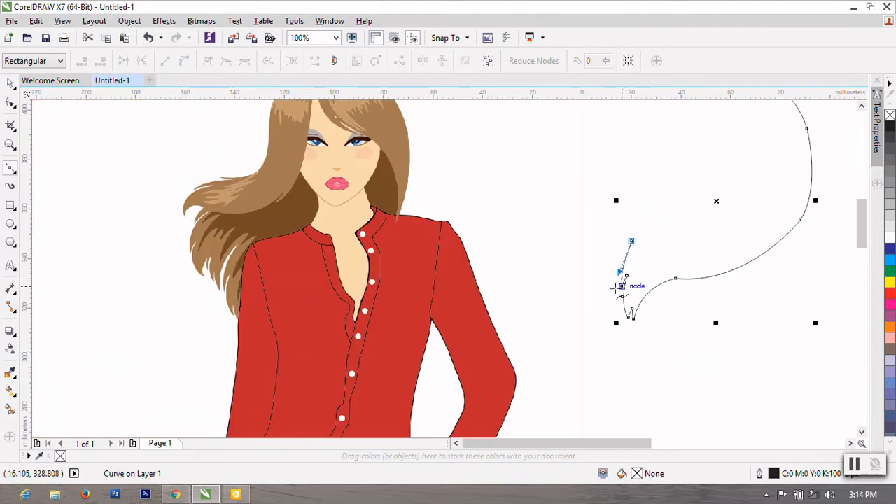
drag(615, 290, 618, 313)
double_click(615, 289)
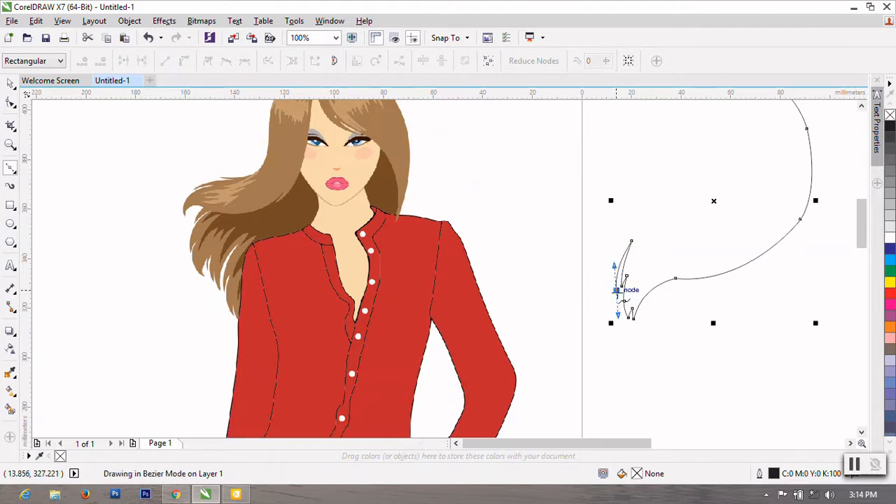
scroll(610, 277, up, 2)
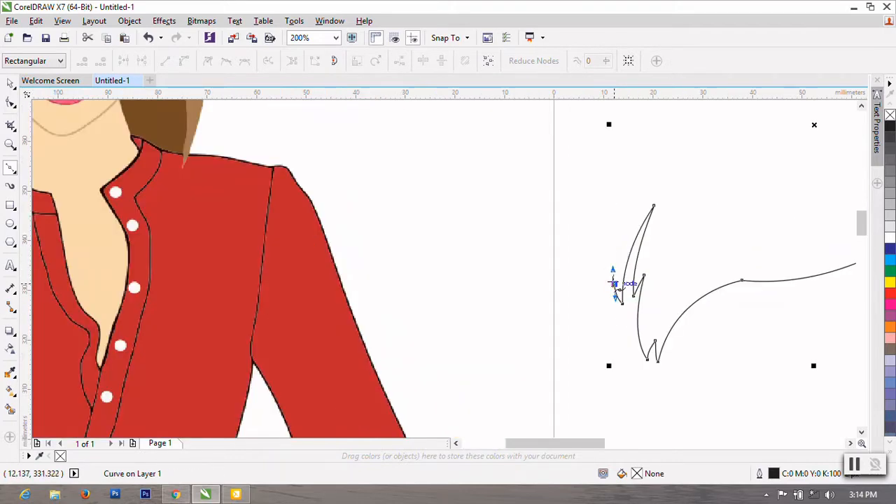
scroll(615, 285, down, 2)
scroll(607, 274, up, 4)
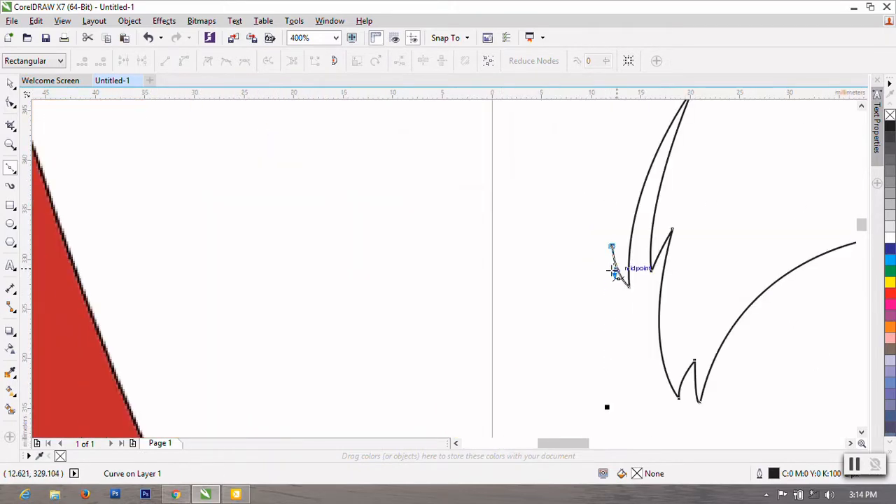
scroll(613, 273, down, 4)
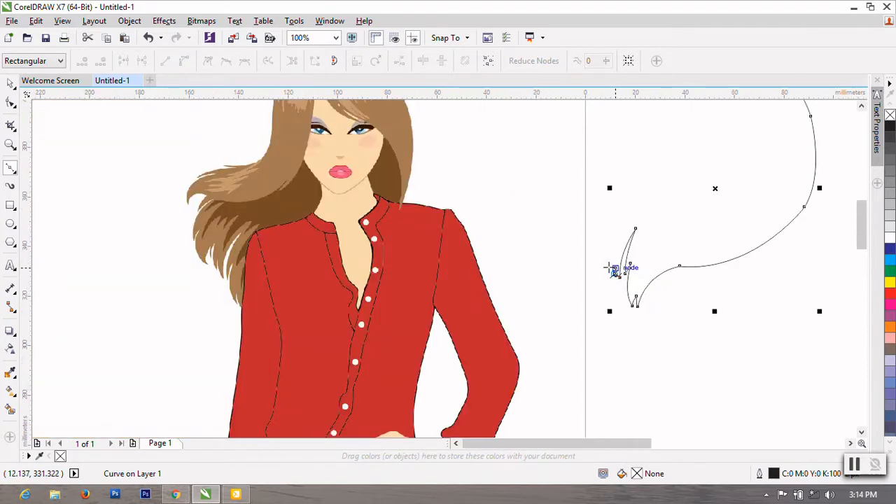
Add a run of small jagged strand tips to the hair ends, working outward to the left
mouse_move(611, 251)
mouse_down()
mouse_move(613, 228)
mouse_move(611, 239)
mouse_up()
scroll(613, 253, up, 2)
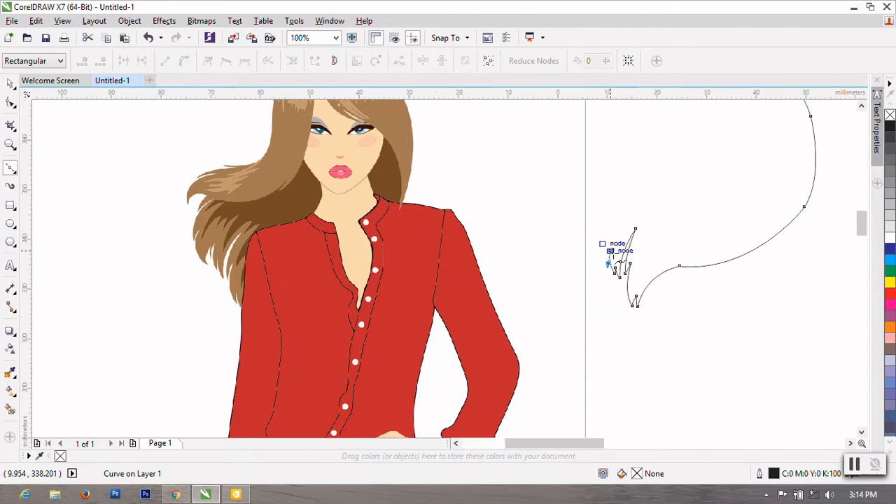
drag(587, 295, 587, 308)
scroll(588, 294, down, 2)
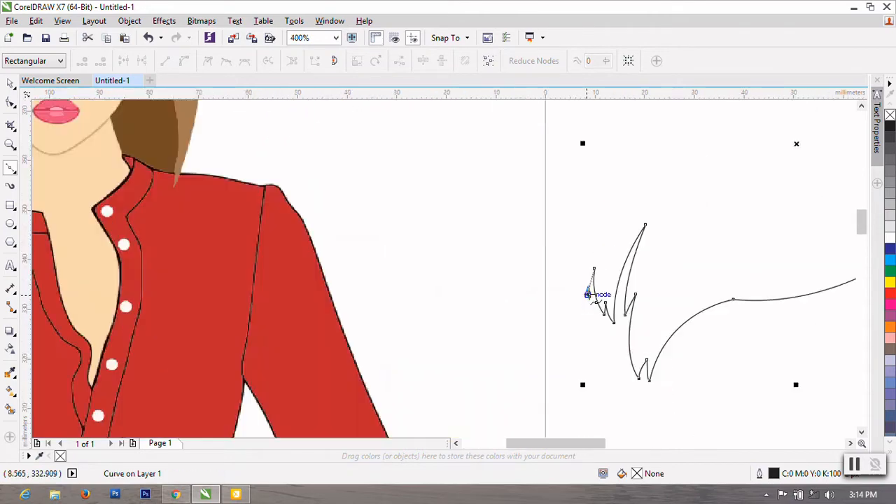
scroll(592, 286, up, 1)
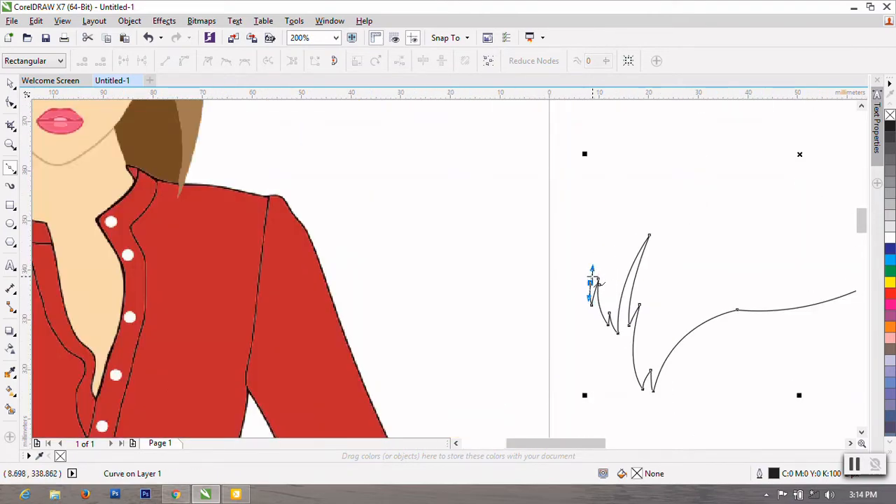
scroll(592, 285, down, 1)
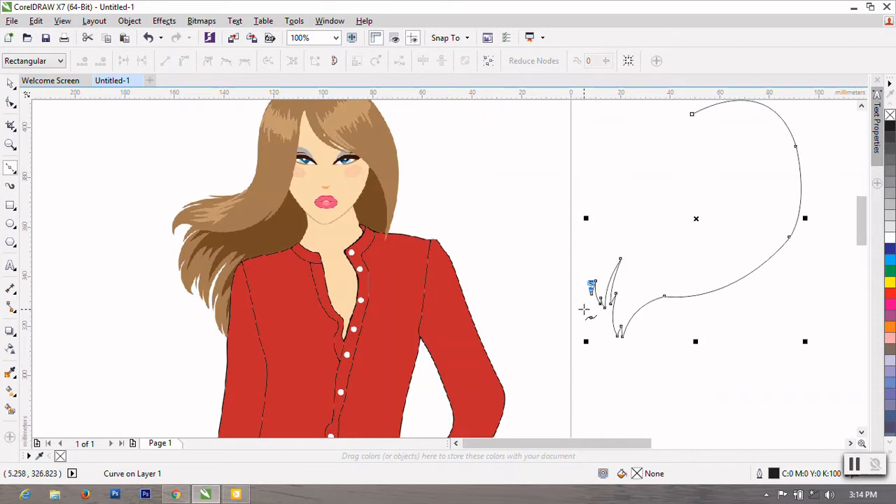
Draw a wider strand with two tips near the page's left edge and curve the outline back inward
mouse_move(583, 308)
mouse_down()
mouse_move(576, 288)
mouse_move(587, 249)
mouse_up()
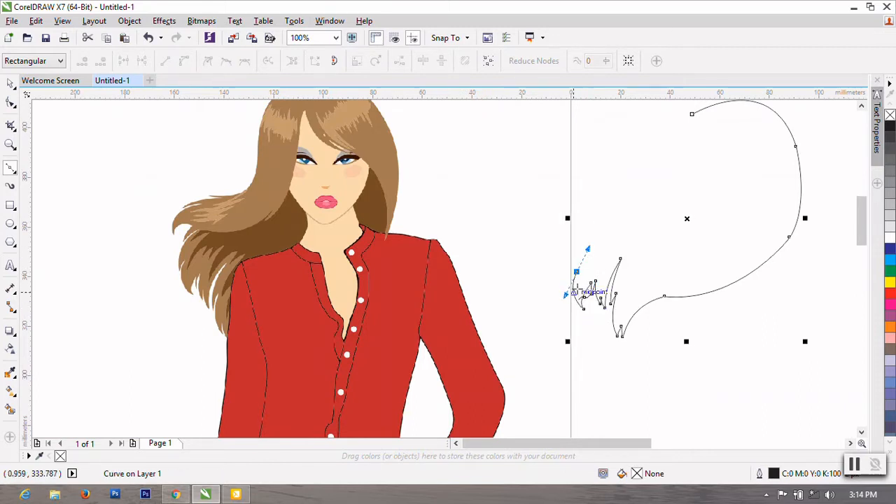
double_click(577, 271)
scroll(576, 271, up, 2)
drag(550, 304, 590, 247)
scroll(549, 305, down, 2)
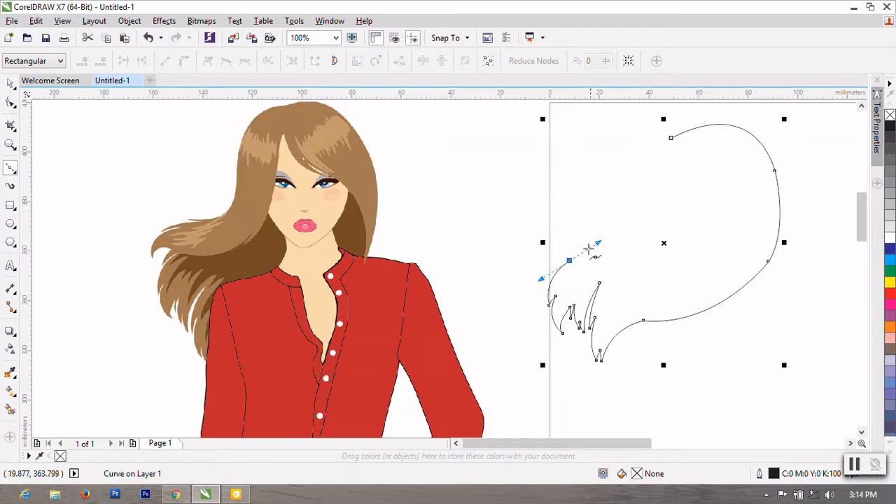
Cut a slim notch into the left hair ends with a pointed tip and a curve back inward, ending in a cusp
scroll(554, 267, up, 2)
drag(555, 281, 536, 307)
double_click(554, 282)
scroll(554, 281, down, 2)
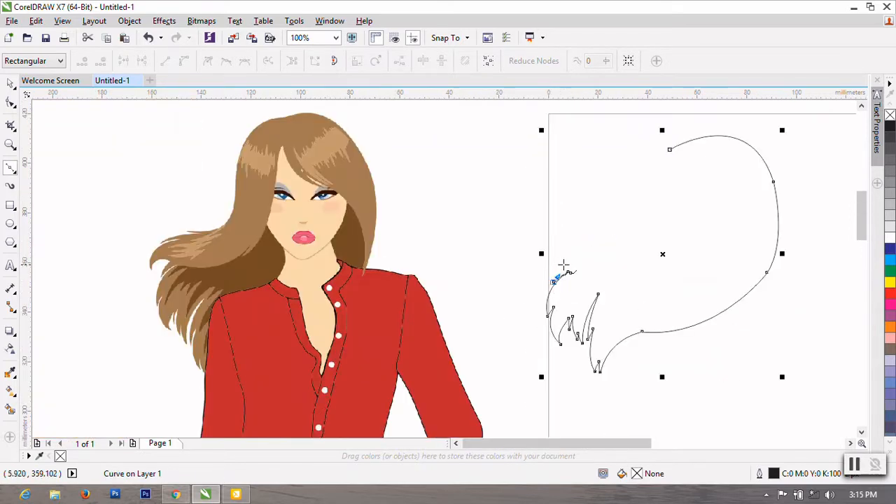
drag(564, 265, 572, 259)
double_click(564, 265)
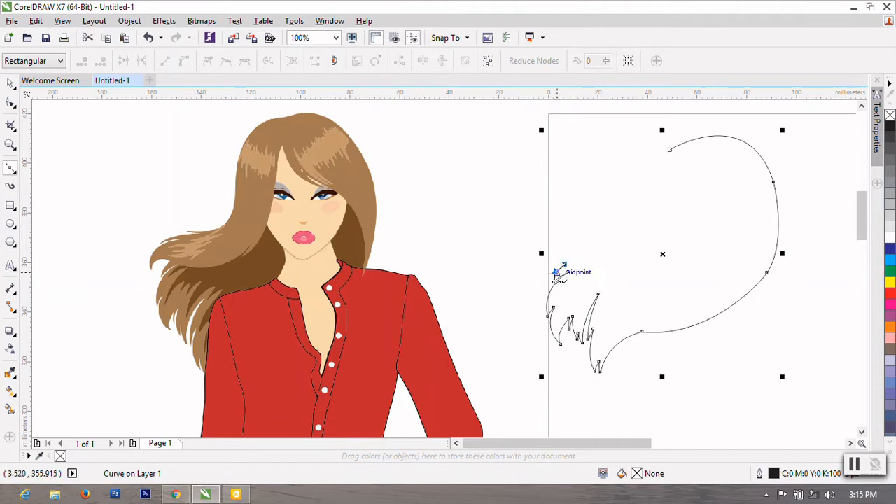
Draw the outermost strand tip just past the page's left edge and curve the outline upward from it
drag(540, 271, 535, 280)
scroll(541, 270, up, 3)
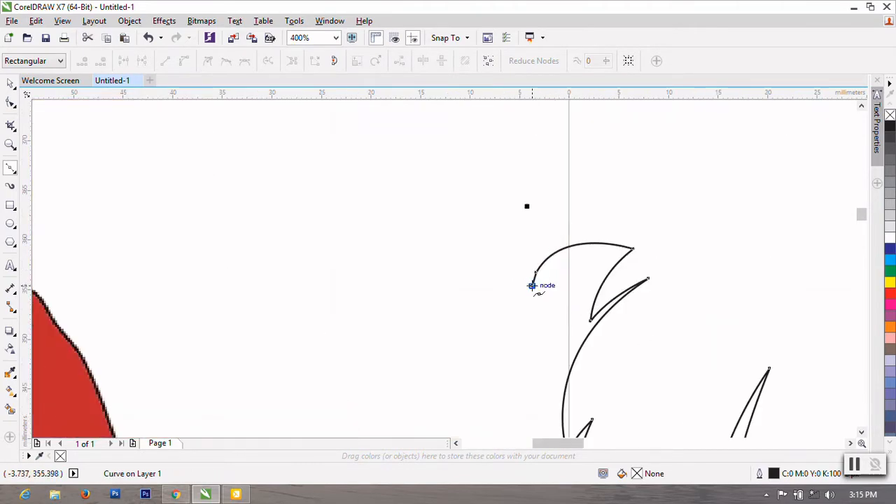
scroll(532, 284, down, 3)
drag(539, 266, 545, 263)
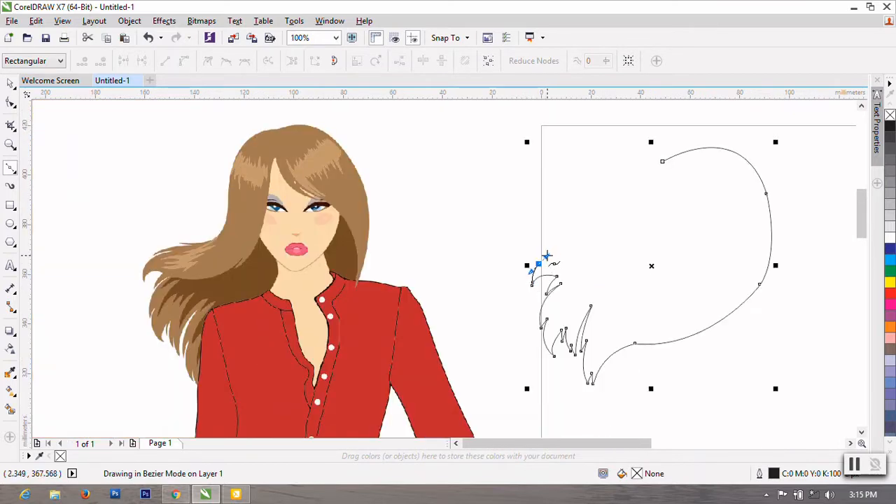
double_click(539, 264)
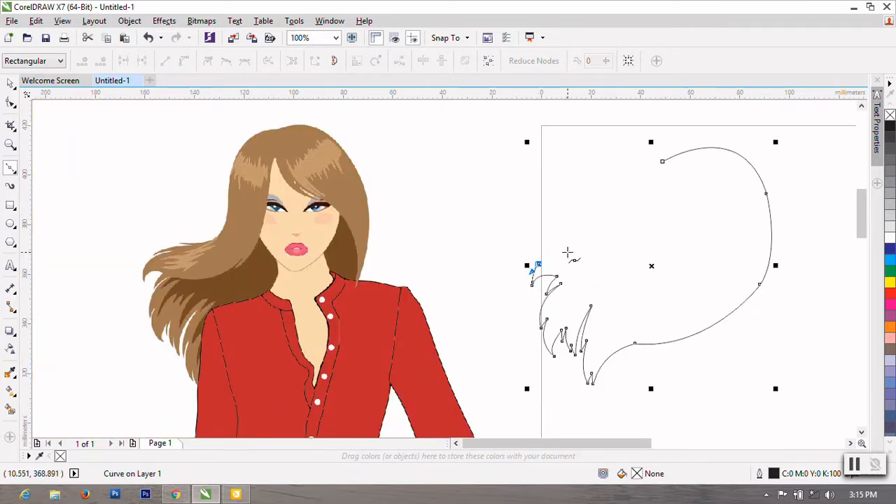
Add two thin, nearly horizontal strand notches along the upper edge of the flowing hair
drag(567, 252, 594, 249)
scroll(567, 253, up, 2)
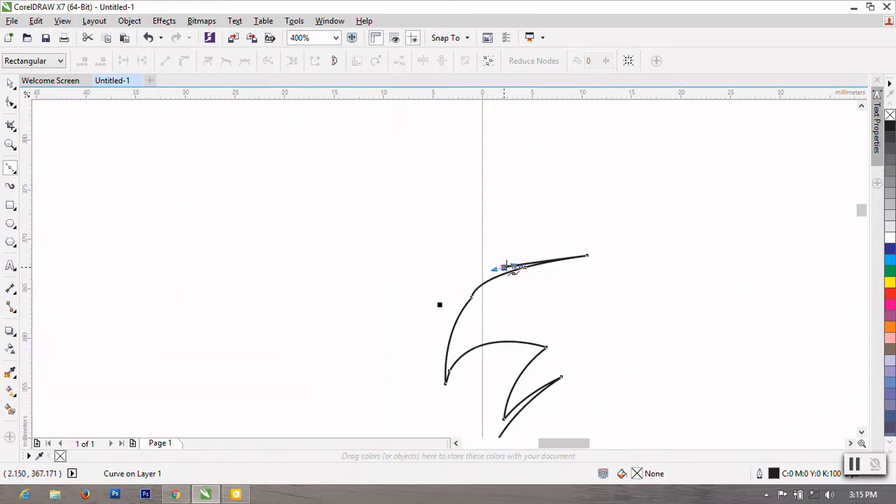
scroll(524, 268, down, 1)
scroll(524, 269, down, 2)
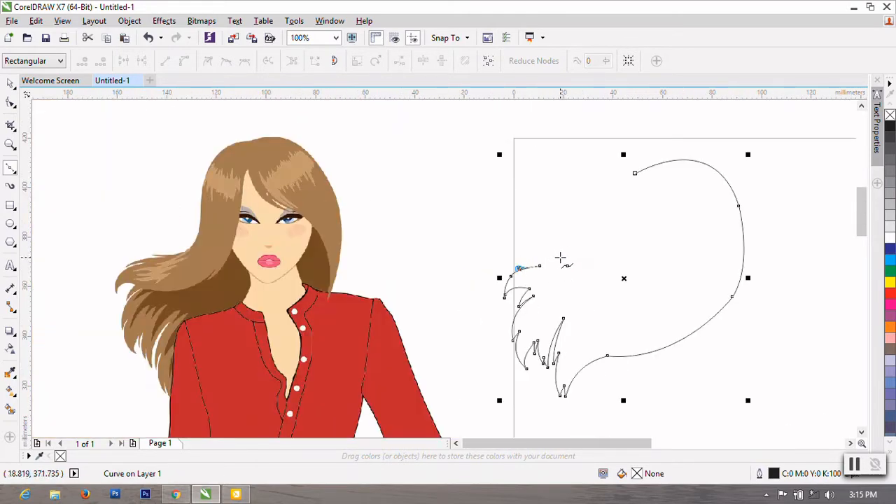
drag(566, 261, 600, 263)
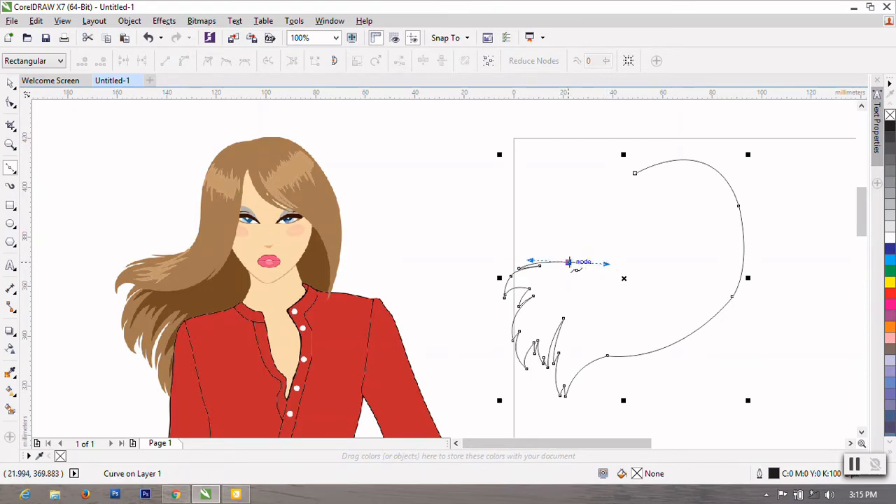
scroll(560, 252, up, 2)
click(492, 275)
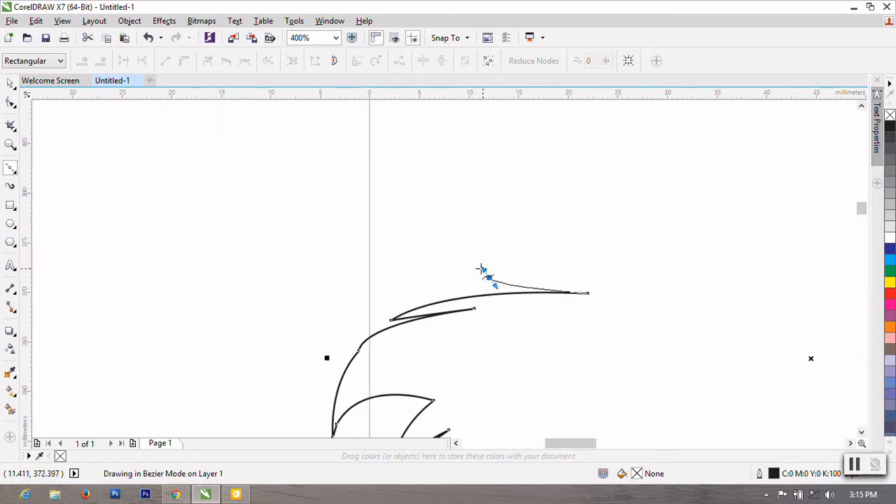
scroll(588, 280, down, 2)
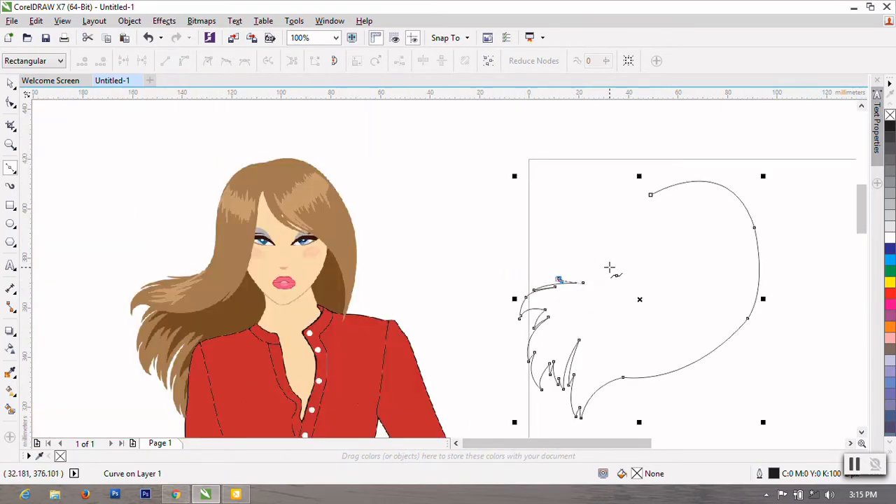
Curve the outline from the last thin strand to the base of the head's left side, making that node a cusp
drag(609, 267, 616, 250)
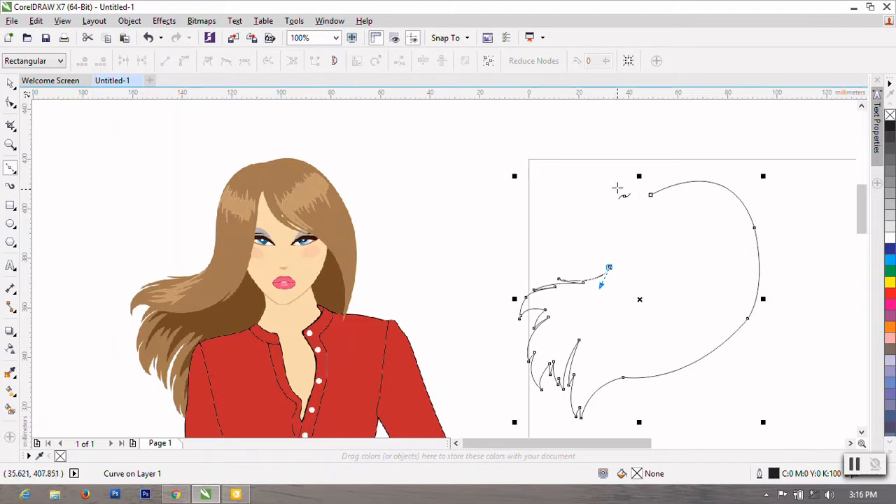
drag(618, 189, 636, 177)
key(ctrl+z)
click(609, 267)
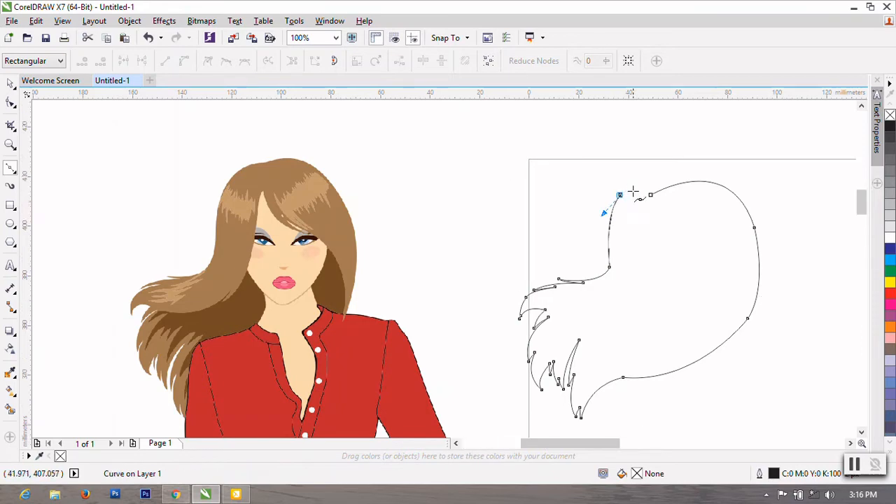
Close the hair outline across the top of the head at its starting node
scroll(633, 191, up, 2)
drag(689, 208, 734, 244)
scroll(489, 213, down, 1)
scroll(476, 213, down, 2)
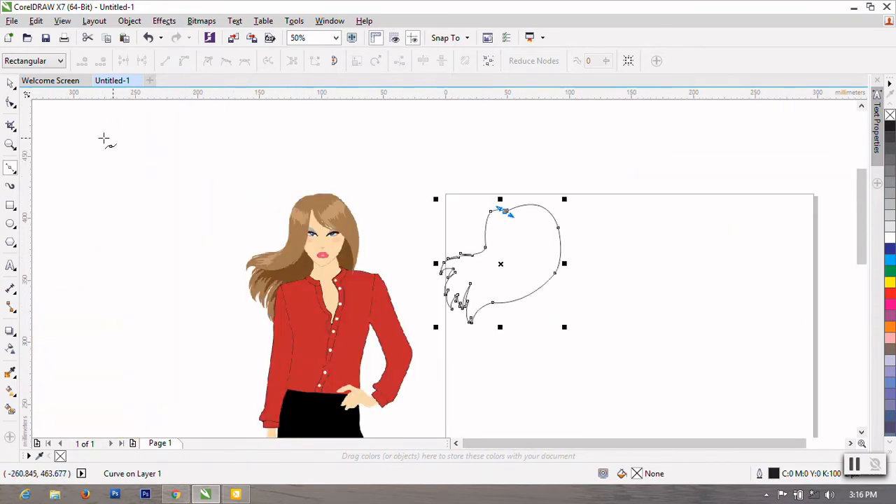
Edit the closed hair outline with the Shape tool, adjusting the curve at the dip on top of the head
key(F10)
right_click(516, 242)
click(565, 368)
scroll(492, 247, up, 1)
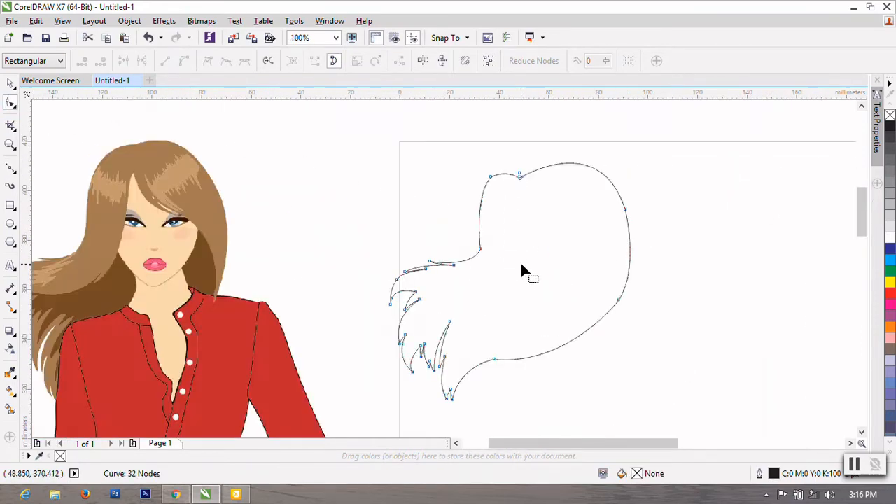
scroll(520, 172, up, 1)
drag(522, 182, 634, 133)
key(z)
key(F10)
scroll(516, 186, up, 2)
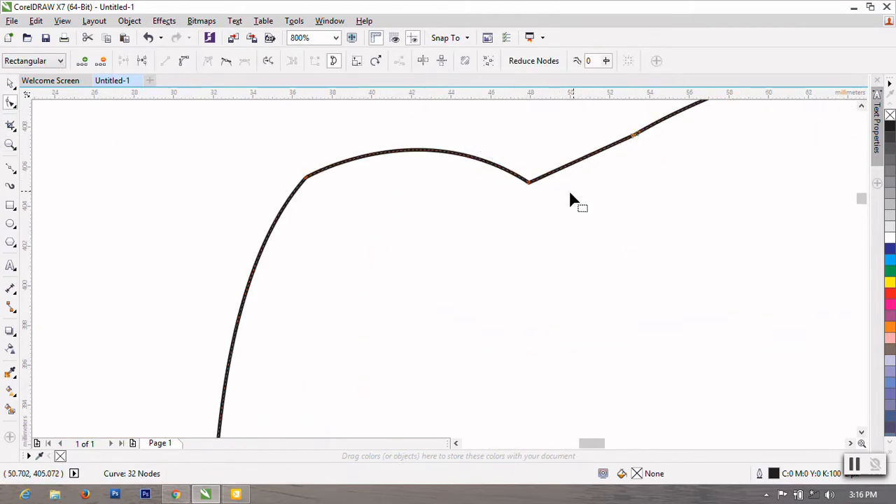
Smooth the dip at the top of the hair outline by repositioning its nodes and curve handles
scroll(568, 193, down, 2)
drag(582, 181, 616, 172)
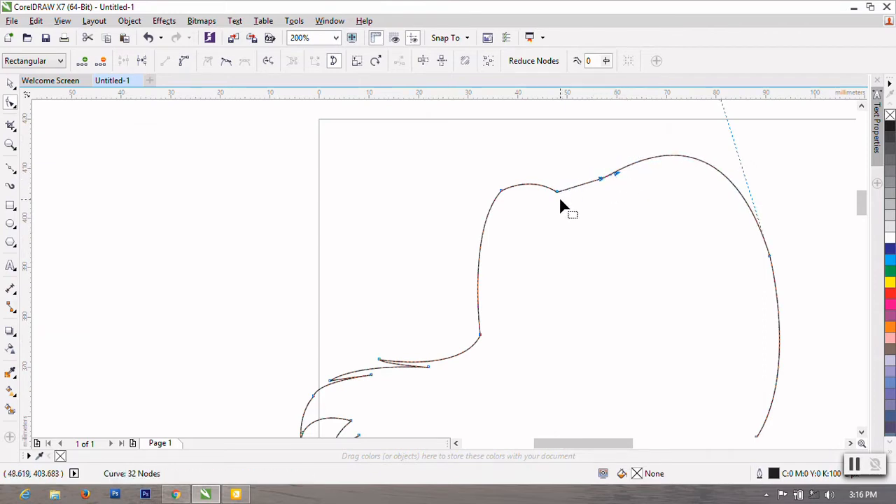
drag(557, 191, 548, 156)
drag(702, 157, 710, 170)
scroll(642, 148, down, 2)
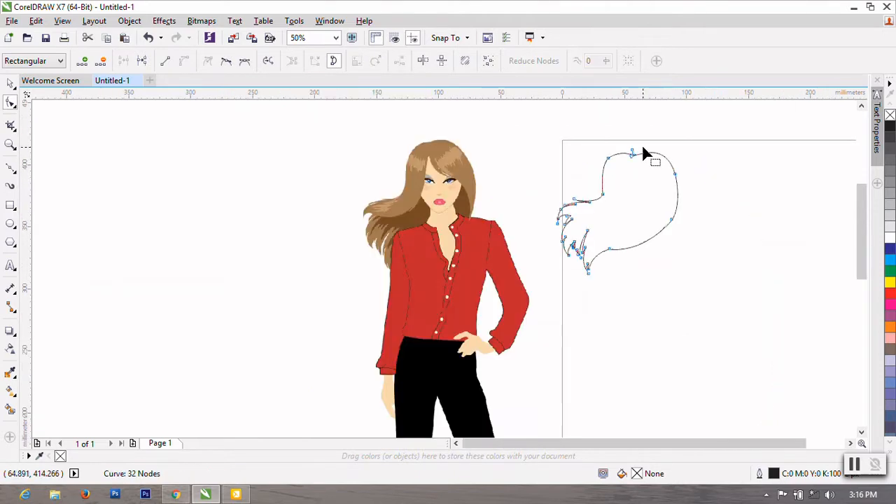
scroll(644, 150, up, 1)
drag(655, 248, 666, 260)
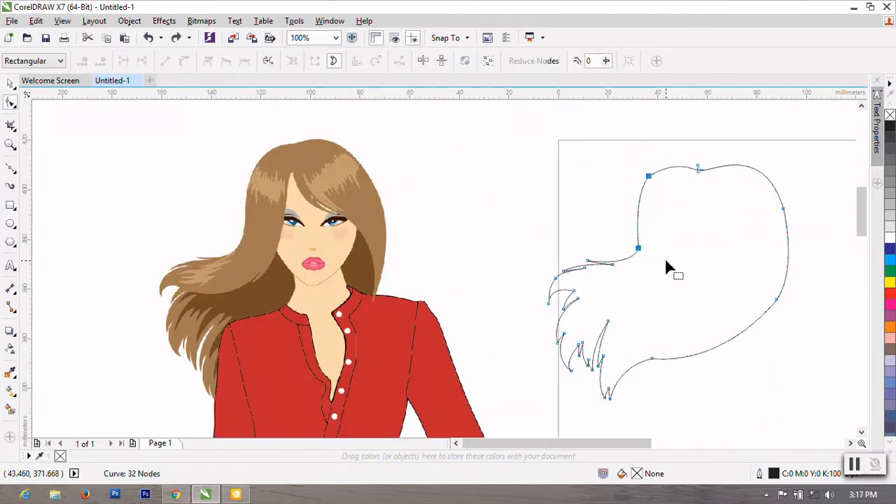
Nudge the two selected nodes on the left side of the head in the hair outline to the right
key(Right)
key(Right)
key(Right)
key(Right)
key(Right)
key(Right)
key(Right)
key(Right)
key(Right)
key(Right)
key(Right)
key(Right)
key(Right)
key(Right)
key(Right)
key(Right)
key(Right)
key(Right)
key(Right)
key(Right)
Select the two nodes on the right side of the hair outline and nudge them left to narrow the head
drag(802, 164, 753, 306)
key(Left)
key(Left)
key(Left)
key(Left)
key(Left)
key(Left)
key(Left)
key(Left)
key(Left)
key(Left)
key(Left)
key(Left)
key(Left)
key(Left)
key(Left)
key(Left)
key(Left)
key(Left)
key(Left)
key(Left)
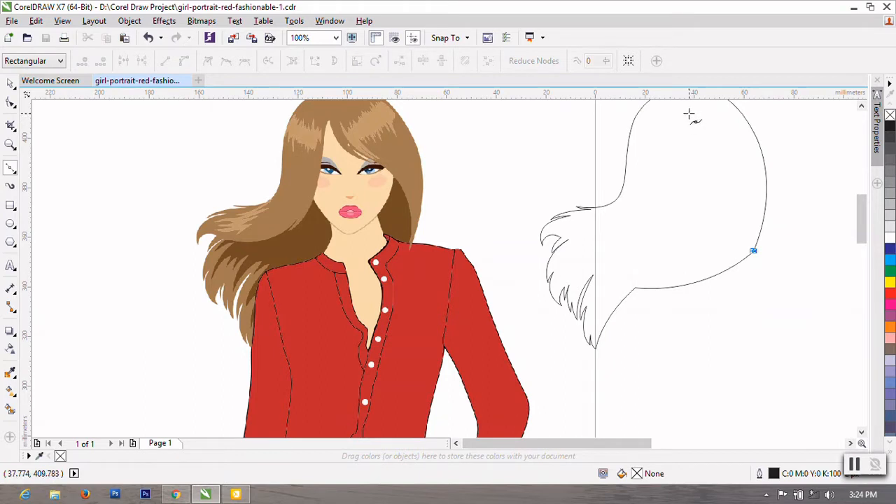
Curve a Bezier segment from the hair outline's lower-right corner node up to the parting above the face
drag(686, 111, 601, 113)
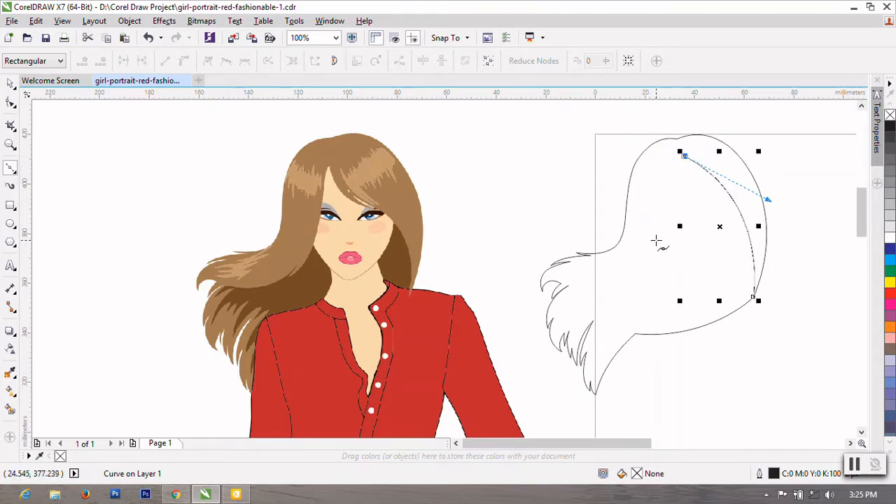
drag(657, 239, 661, 322)
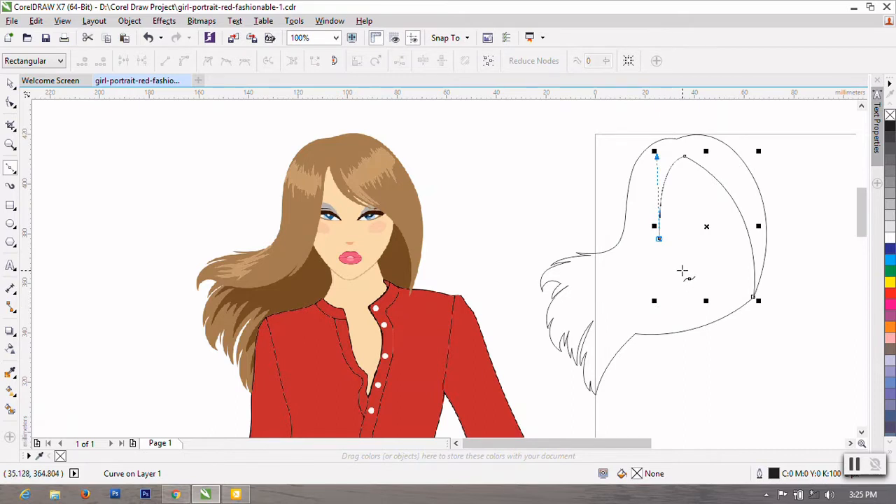
mouse_move(677, 265)
mouse_down()
mouse_move(689, 272)
mouse_move(674, 265)
mouse_up()
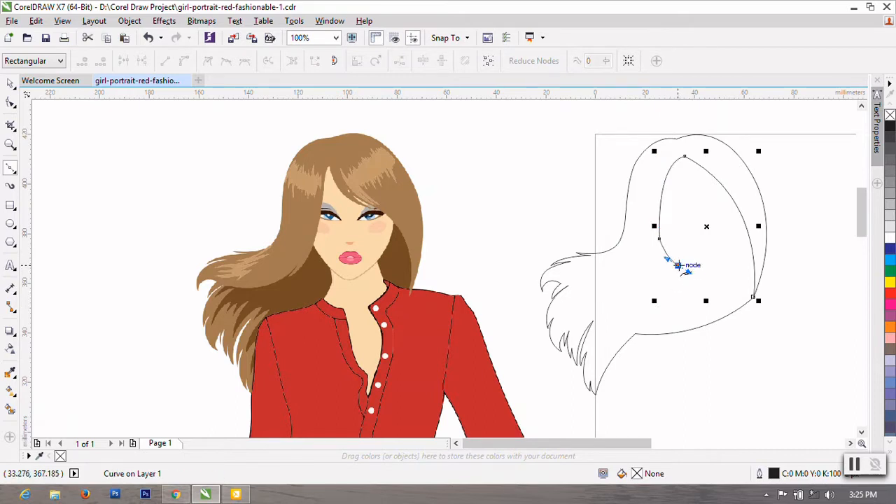
drag(671, 299, 655, 304)
double_click(670, 298)
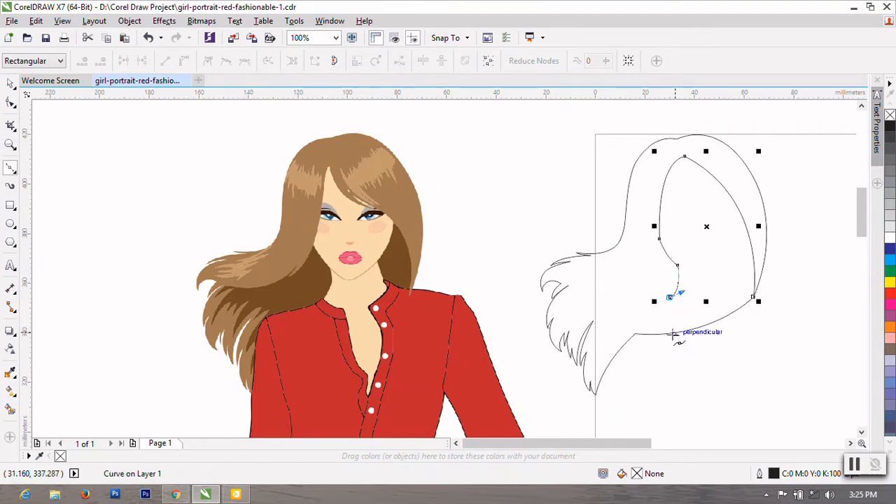
click(11, 103)
key(ctrl+z)
key(ctrl+z)
key(ctrl+z)
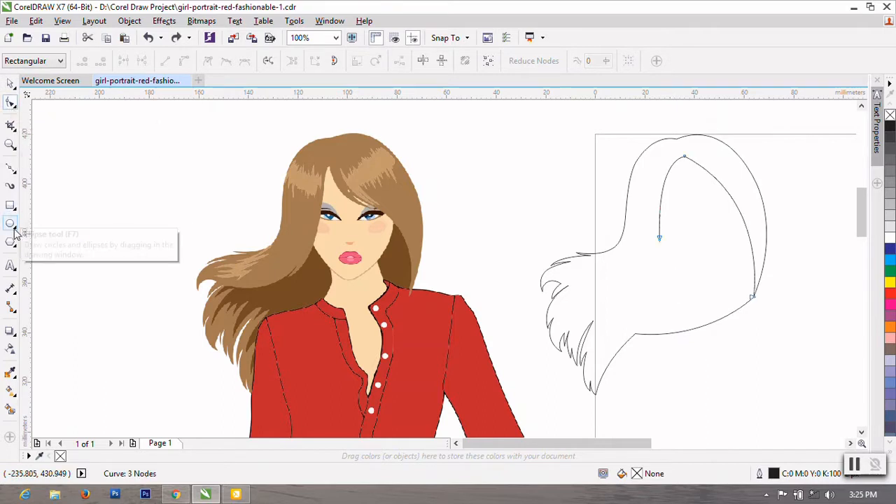
Continue the inner curve from the parting down the face's left edge and around the jaw to the neck, ending in a cusp
click(10, 170)
drag(684, 155, 768, 200)
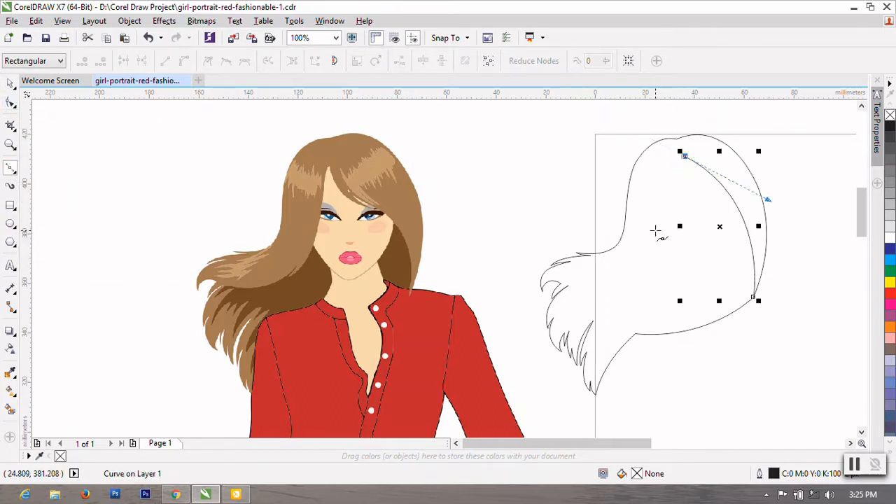
drag(657, 234, 660, 312)
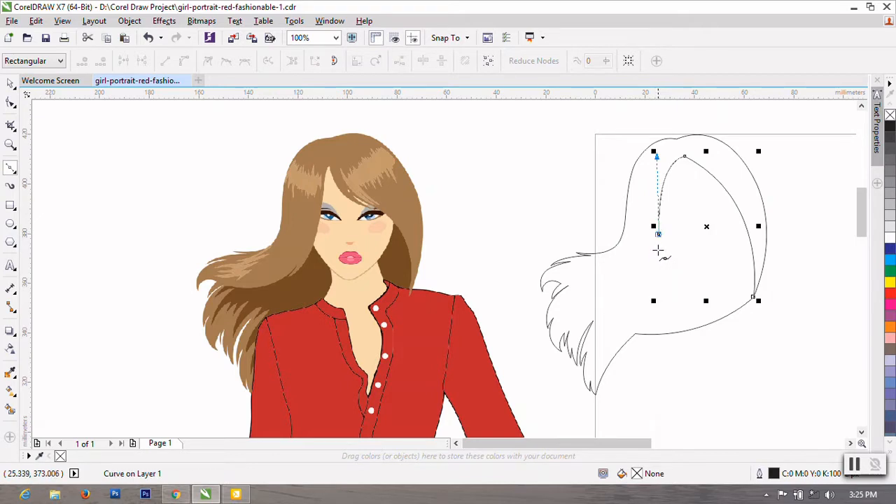
click(658, 251)
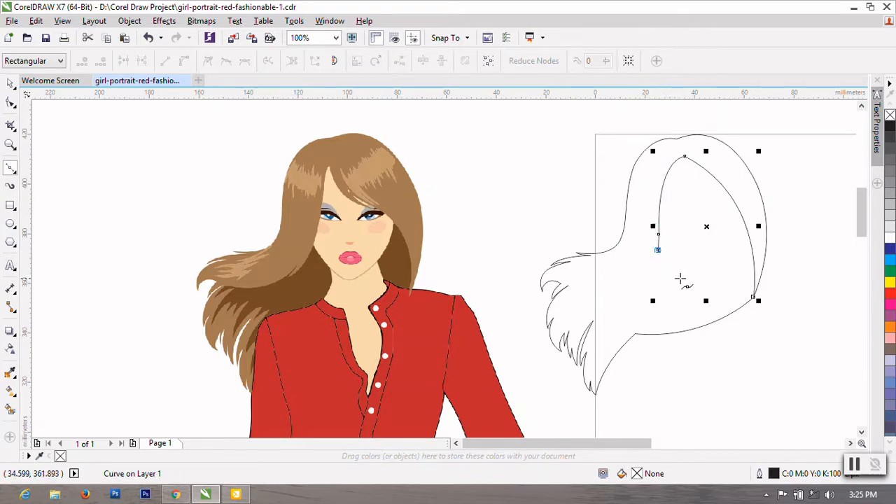
drag(679, 279, 679, 308)
double_click(681, 300)
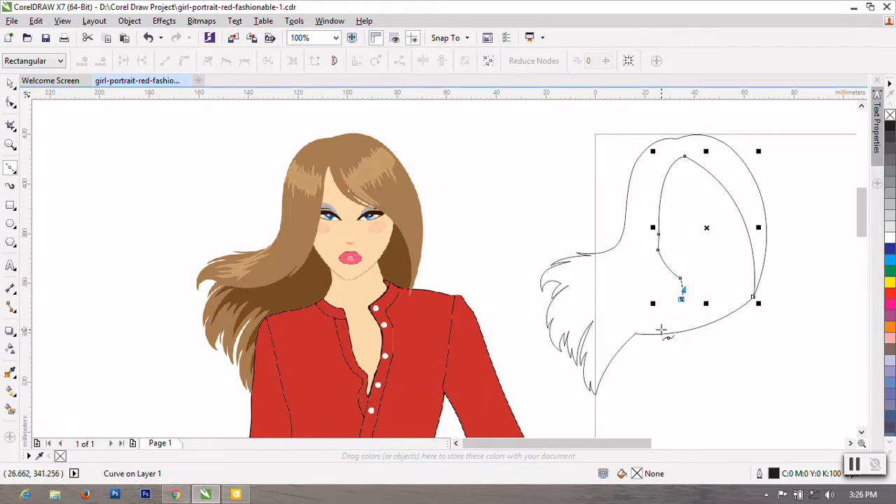
Extend the inner curve along the shoulder and down the hair's lower edge toward the lowest tip, using cusp nodes
drag(667, 326, 620, 352)
double_click(667, 326)
double_click(623, 343)
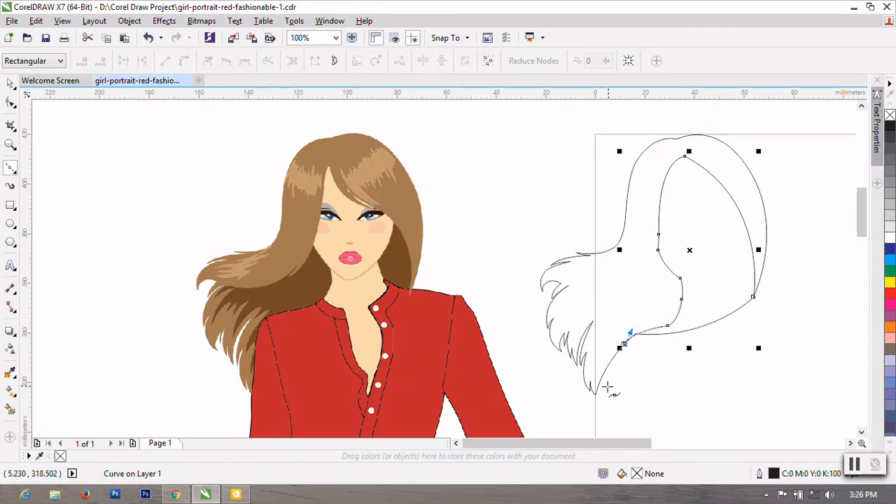
drag(600, 381, 596, 393)
double_click(600, 382)
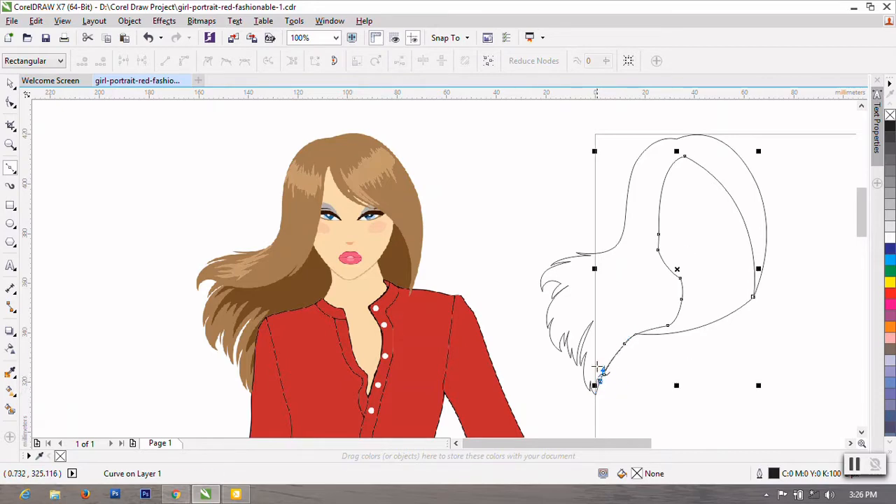
Draw the lowest inner strand, rising from the bottom tip to a point and falling back to a cusp on its left
scroll(599, 369, up, 1)
drag(606, 361, 612, 348)
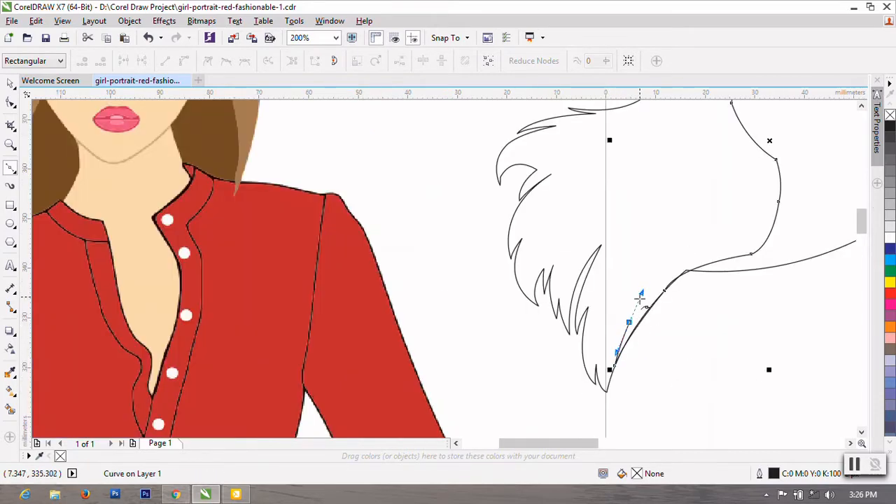
double_click(629, 322)
scroll(607, 349, down, 1)
click(620, 324)
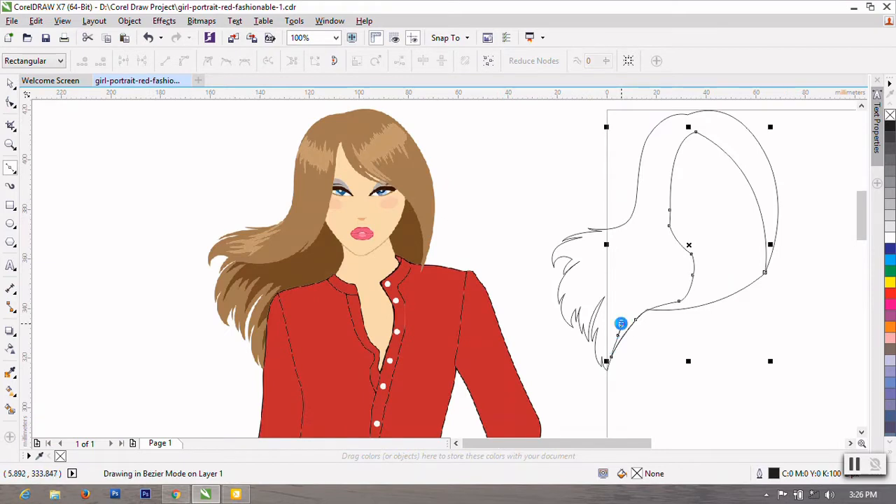
drag(603, 336, 596, 346)
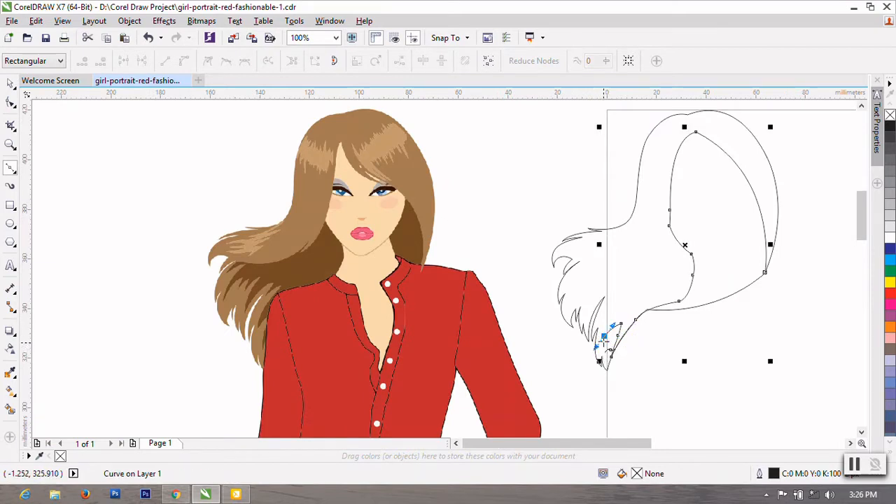
double_click(604, 336)
Add two larger pointed strands above the lowest one, with cusp nodes at their peaks and notches
drag(621, 297, 576, 322)
double_click(609, 305)
double_click(616, 290)
double_click(587, 306)
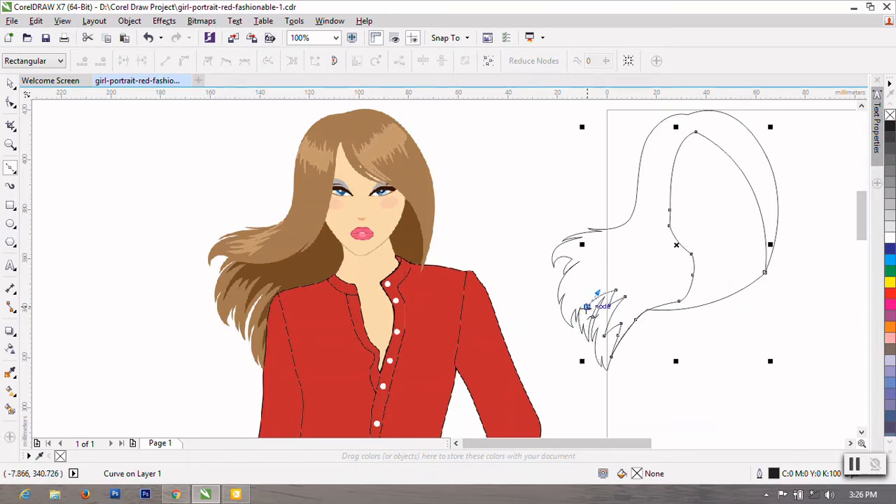
Extend the inner curve up to the next strand peak and add a small notch and peak beside it
drag(611, 276, 617, 269)
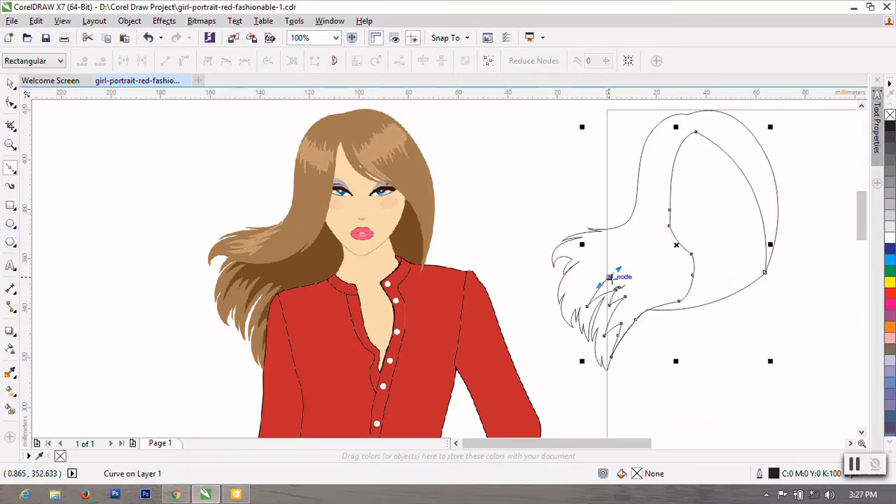
scroll(588, 286, up, 1)
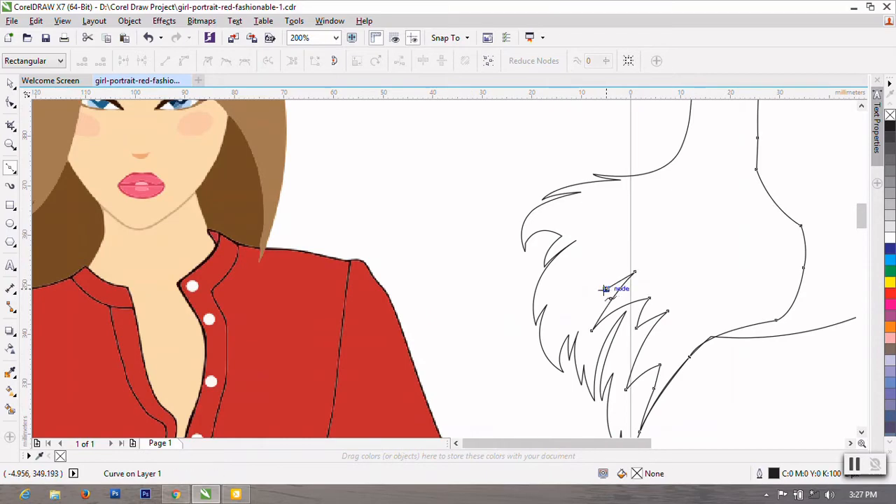
scroll(609, 287, down, 1)
scroll(610, 279, up, 1)
drag(615, 279, 623, 265)
double_click(616, 278)
Add another short zigzag strand to the upper left, making its peak a cusp node
scroll(616, 278, down, 1)
scroll(614, 279, up, 1)
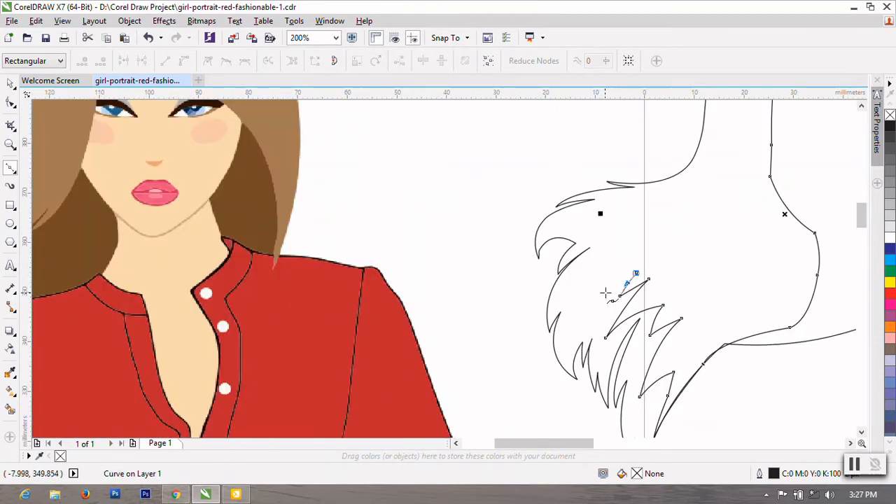
scroll(606, 294, down, 1)
scroll(608, 276, up, 1)
drag(620, 285, 625, 279)
double_click(620, 286)
scroll(614, 291, down, 1)
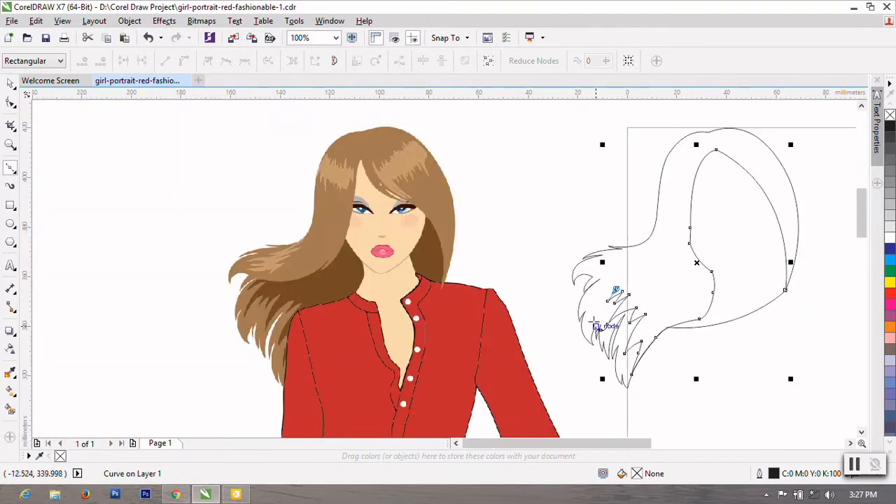
Curve a long strand down toward the outer hair tips and back up to a peak, followed by a short notch
drag(594, 315, 582, 329)
scroll(596, 317, up, 1)
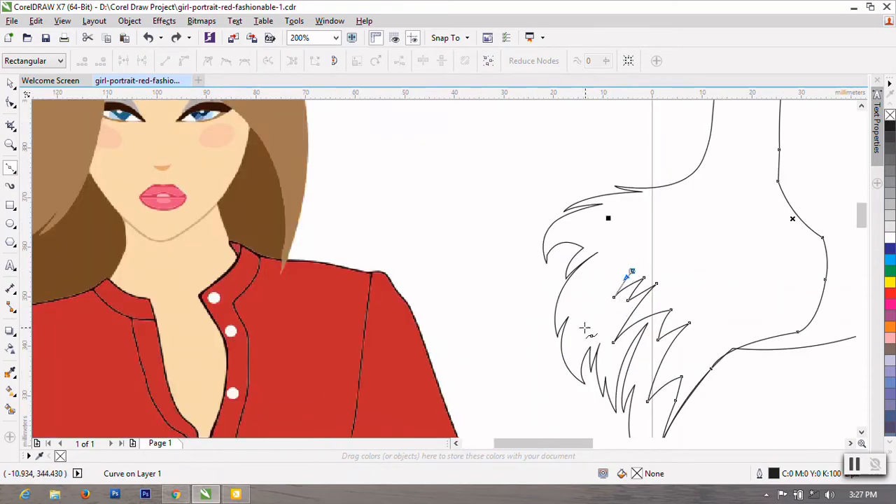
scroll(583, 326, down, 1)
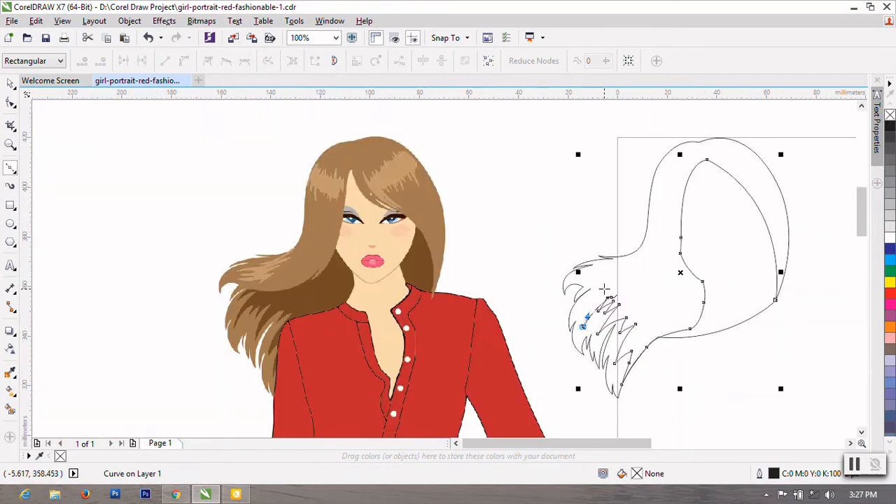
drag(607, 287, 610, 285)
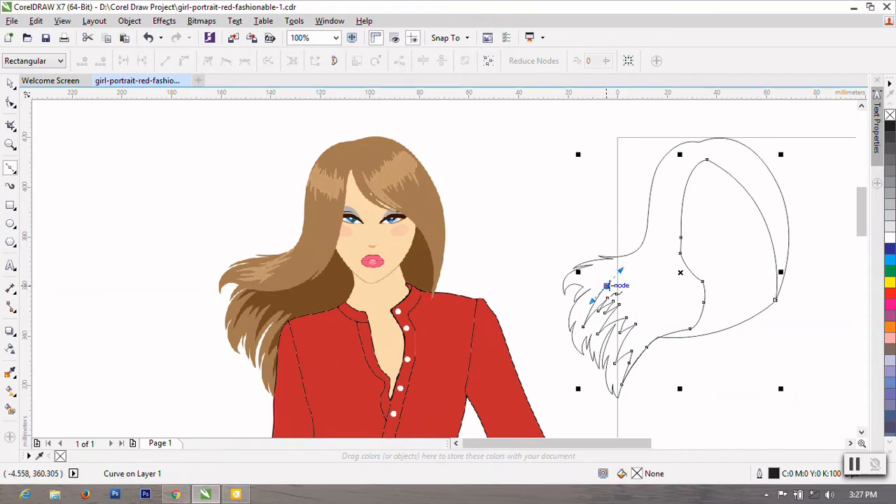
scroll(607, 285, up, 1)
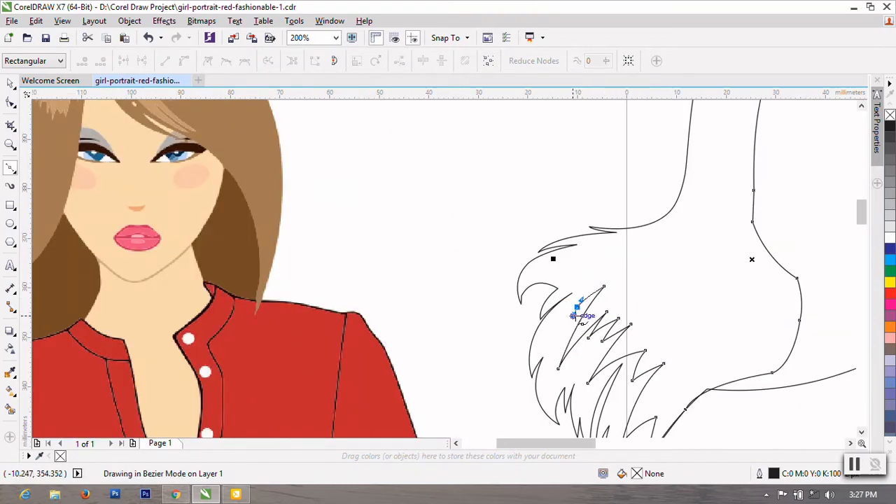
scroll(580, 305, down, 1)
scroll(601, 297, up, 1)
Sweep the inner curve across the flowing hair toward the jaw and end it with a small cusped notch
mouse_move(608, 292)
mouse_down()
mouse_move(644, 296)
mouse_move(665, 259)
mouse_up()
scroll(602, 299, down, 1)
double_click(652, 279)
scroll(651, 279, up, 2)
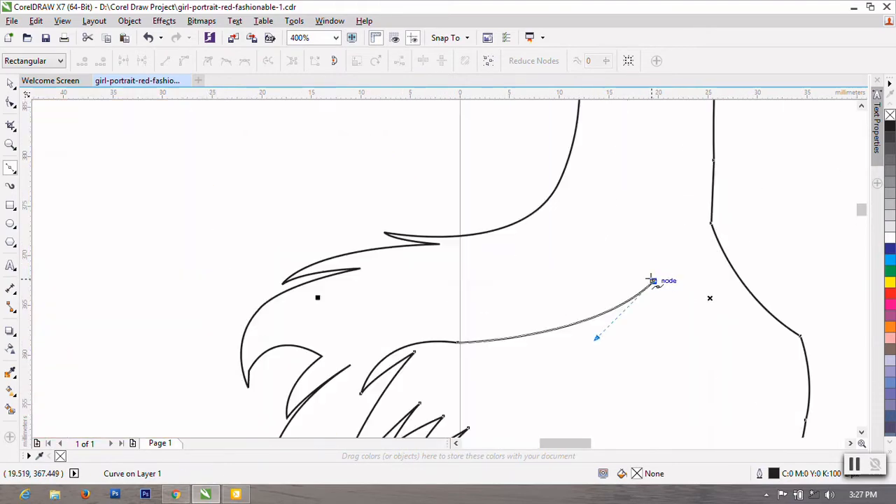
drag(637, 311, 630, 322)
double_click(637, 312)
scroll(636, 312, down, 2)
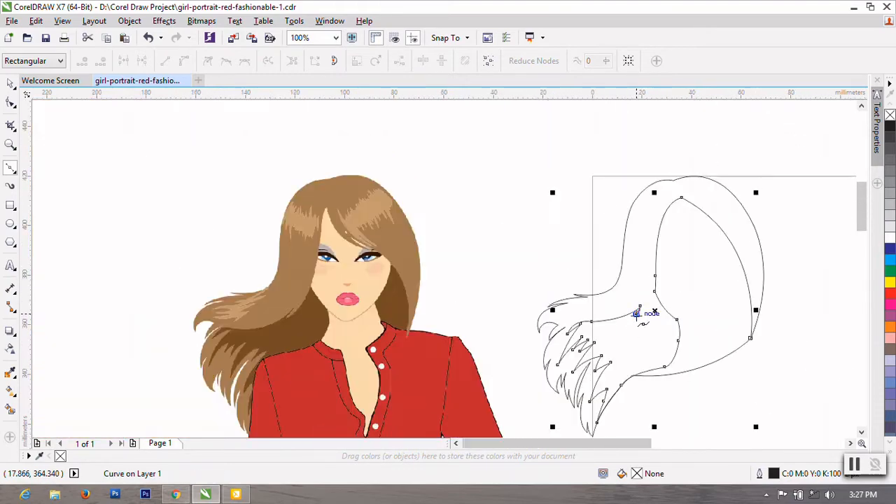
Try to join the inner curve to the jaw node and trace a separate curve along the face opening over the parting
drag(654, 291, 651, 309)
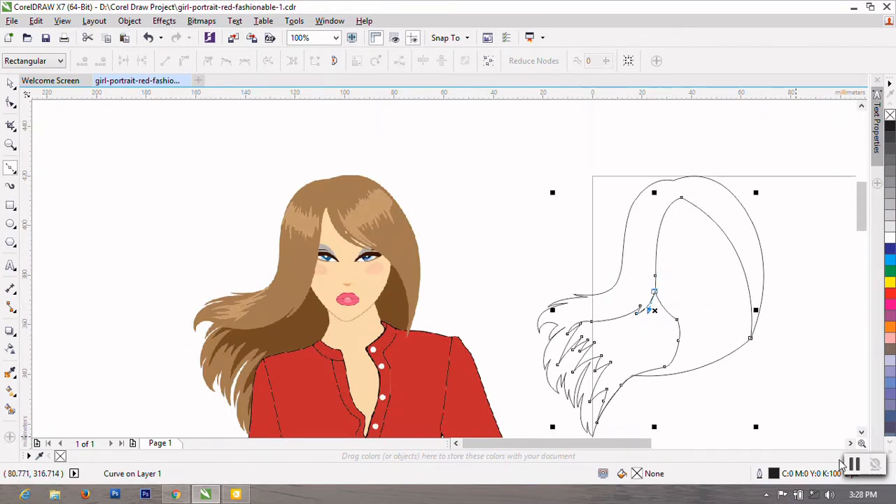
scroll(698, 270, up, 1)
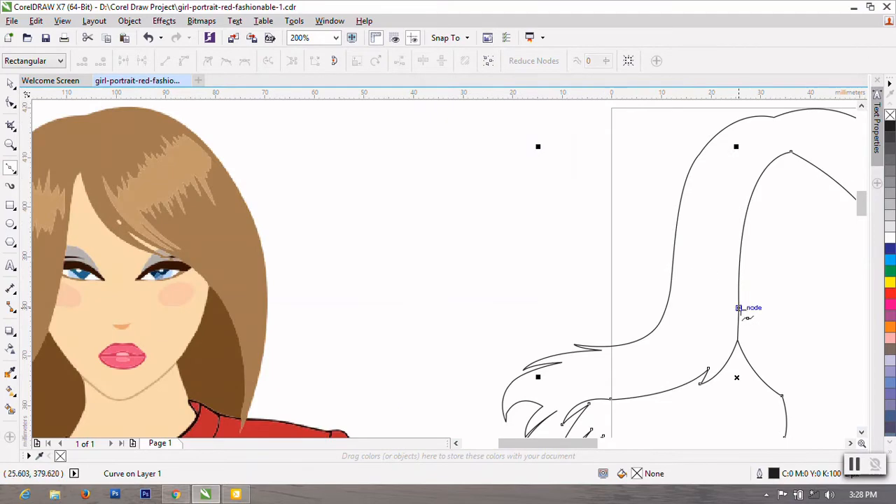
scroll(731, 293, down, 1)
scroll(650, 236, up, 2)
scroll(650, 203, down, 1)
drag(652, 205, 717, 194)
double_click(652, 206)
scroll(594, 197, down, 1)
scroll(692, 265, up, 1)
drag(669, 259, 707, 348)
double_click(668, 259)
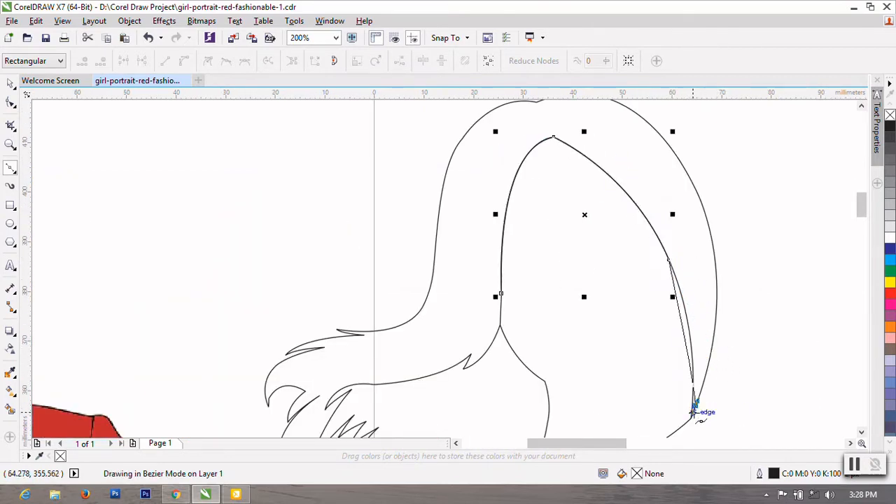
key(ctrl+z)
mouse_move(691, 396)
mouse_down()
mouse_move(676, 438)
mouse_move(686, 386)
mouse_up()
click(10, 102)
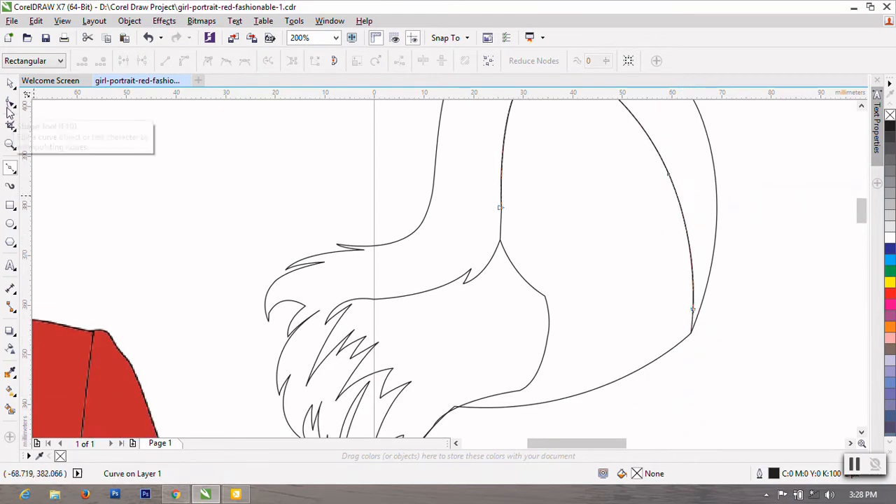
right_click(641, 325)
click(676, 240)
key(ctrl+z)
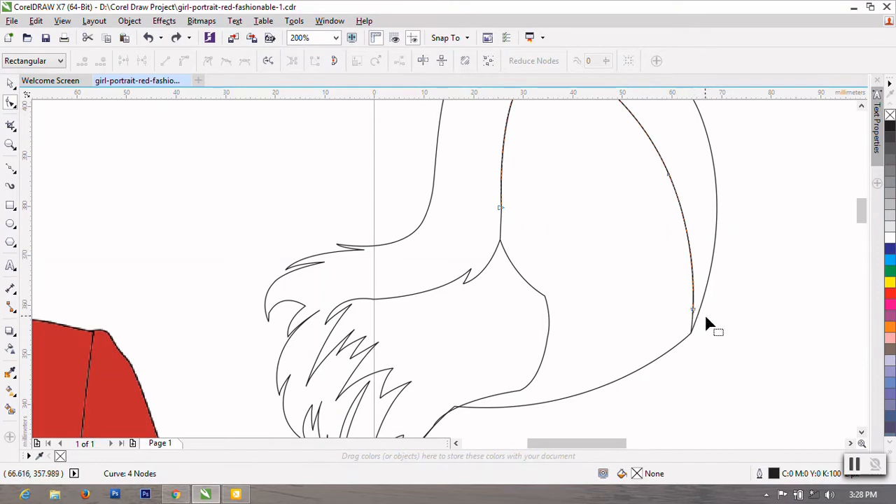
scroll(696, 301, up, 2)
scroll(700, 390, down, 1)
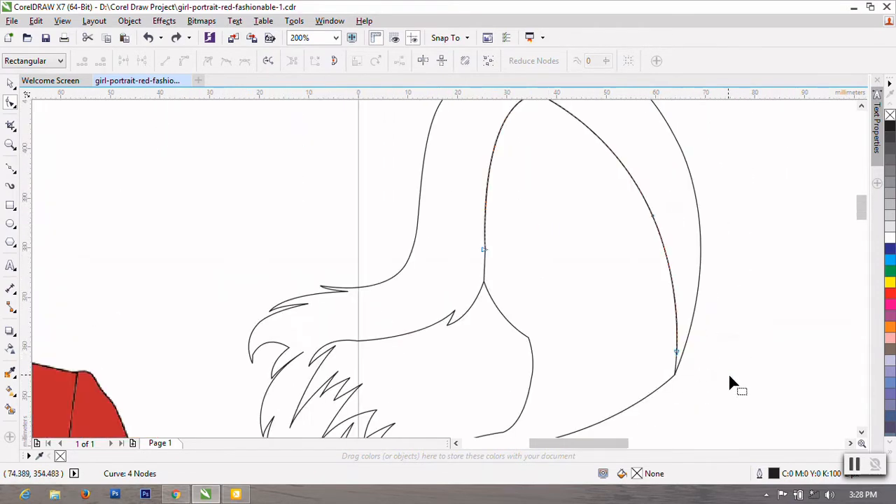
click(487, 294)
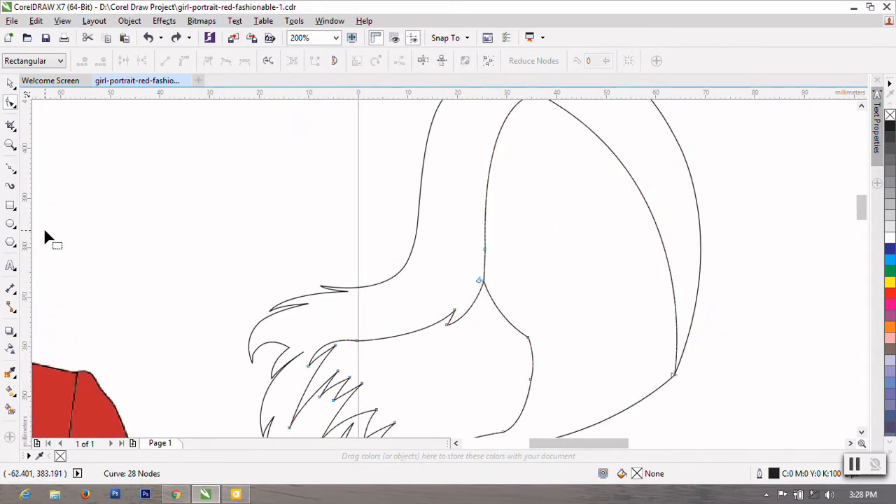
click(10, 168)
click(485, 249)
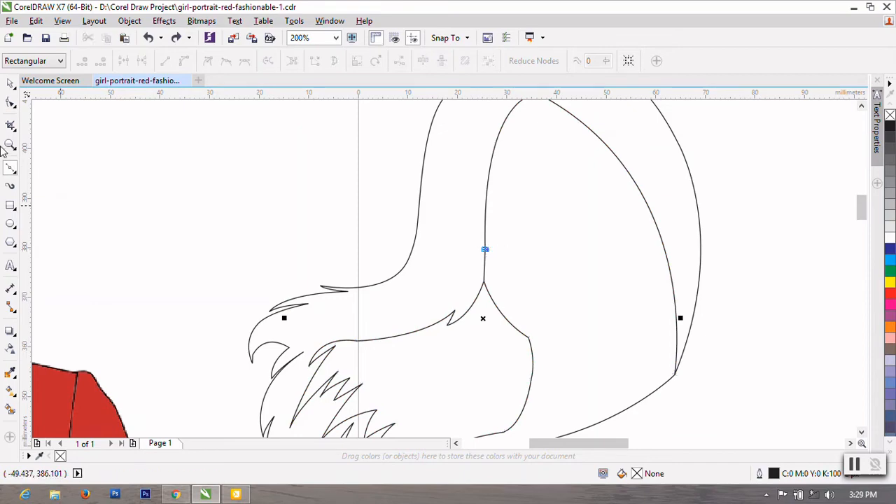
click(10, 102)
click(854, 464)
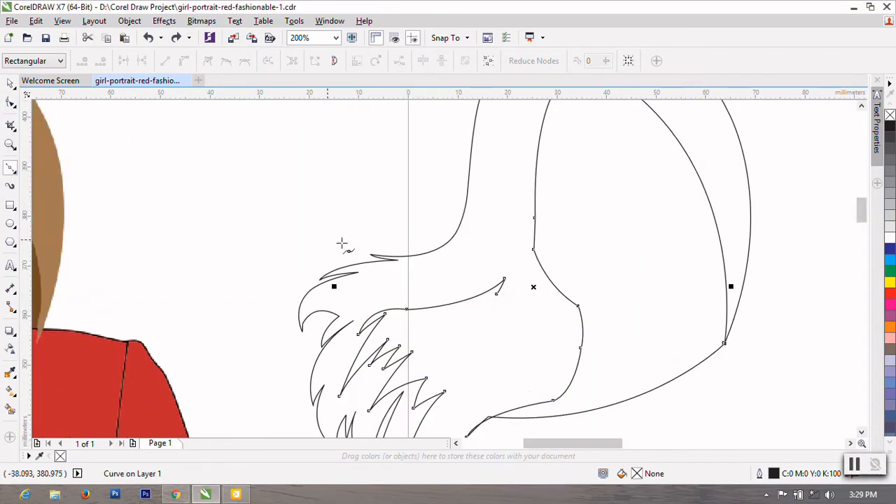
Join the hair's inner curve to the jaw node and continue it up the face opening, over the parting and down the far side of the hair
scroll(476, 275, down, 1)
scroll(479, 276, up, 2)
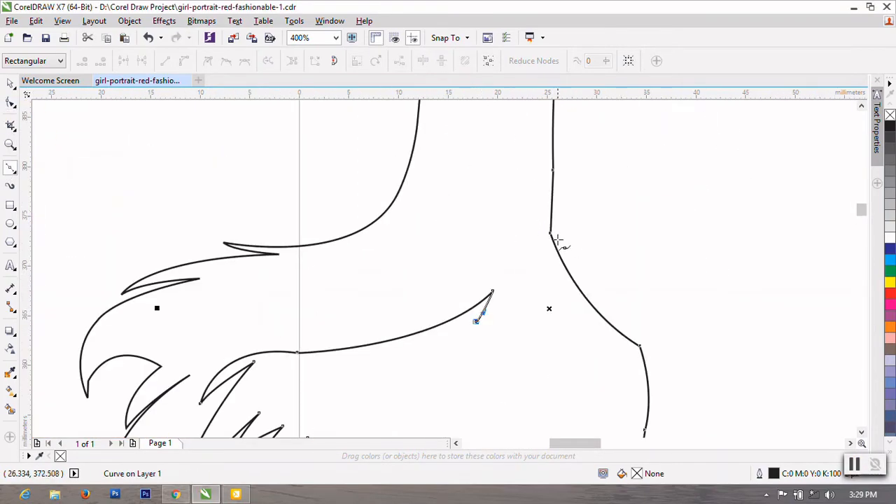
drag(550, 233, 556, 210)
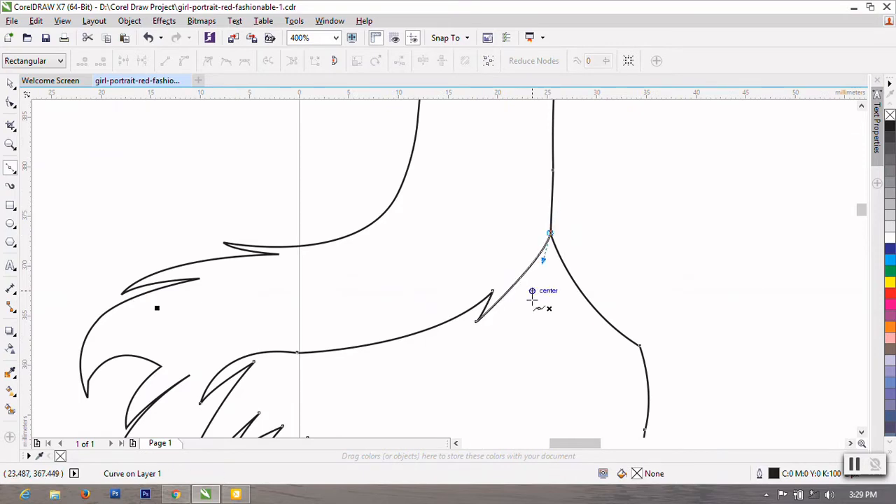
scroll(539, 296, down, 2)
scroll(532, 283, up, 1)
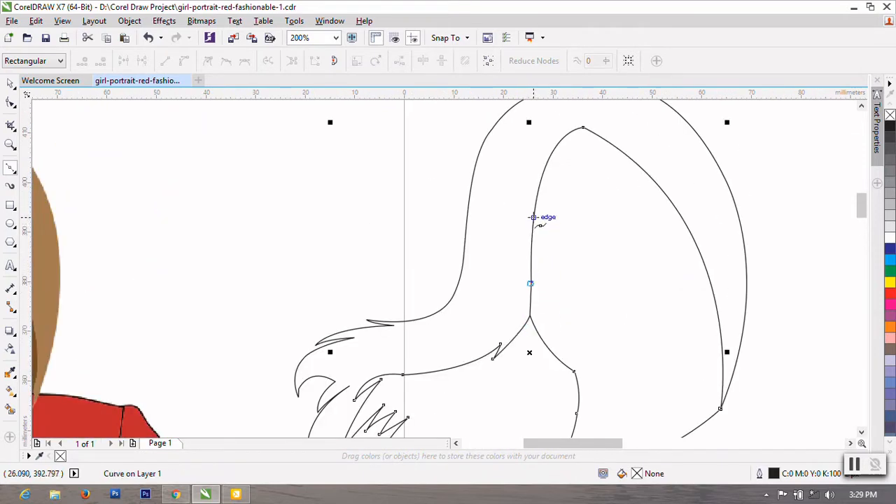
drag(583, 128, 623, 126)
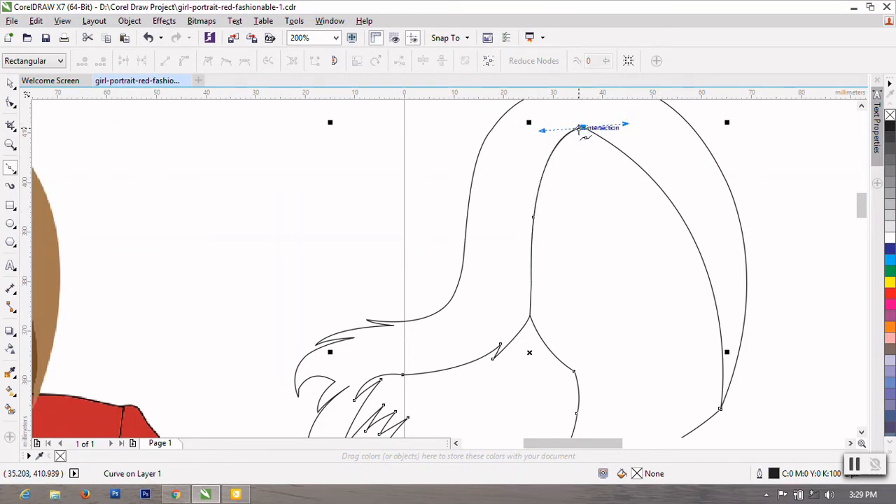
drag(692, 235, 732, 312)
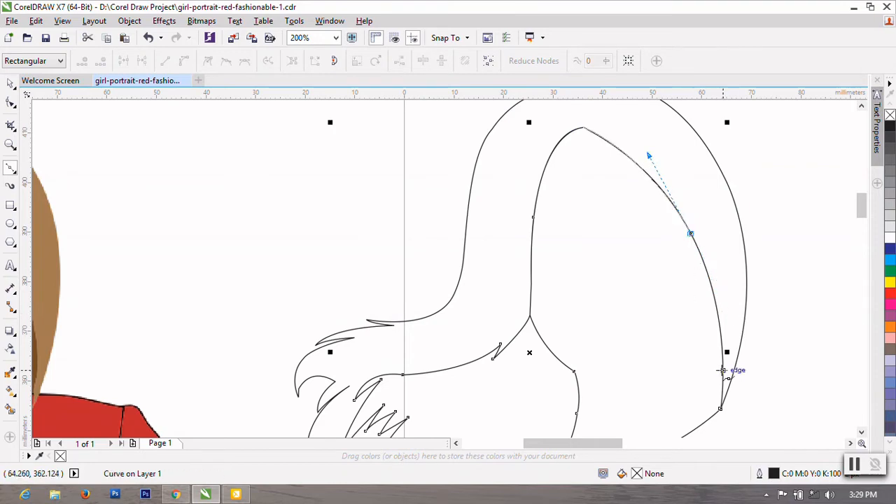
drag(723, 369, 721, 412)
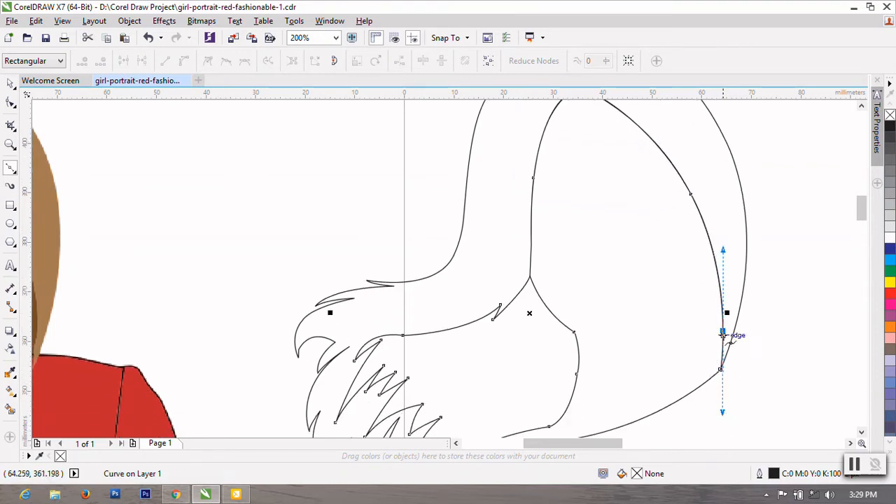
Close the inner hair curve into a complete outline
click(9, 104)
right_click(599, 285)
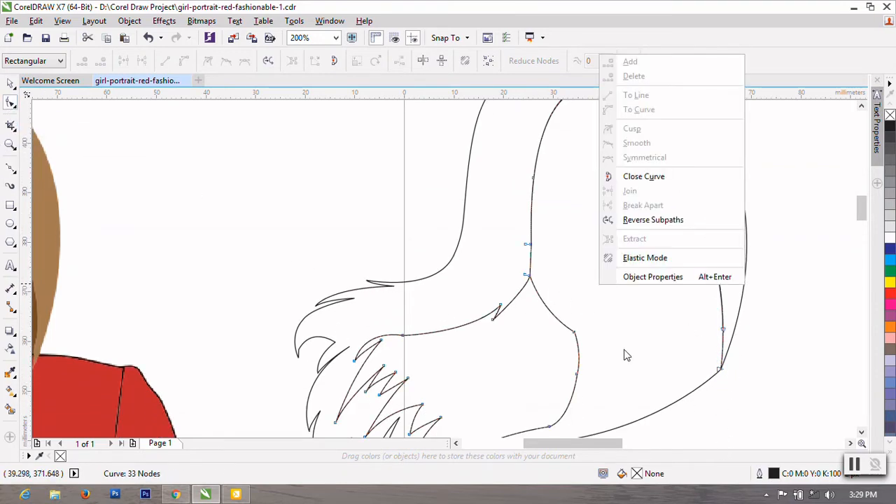
click(637, 177)
scroll(728, 340, down, 1)
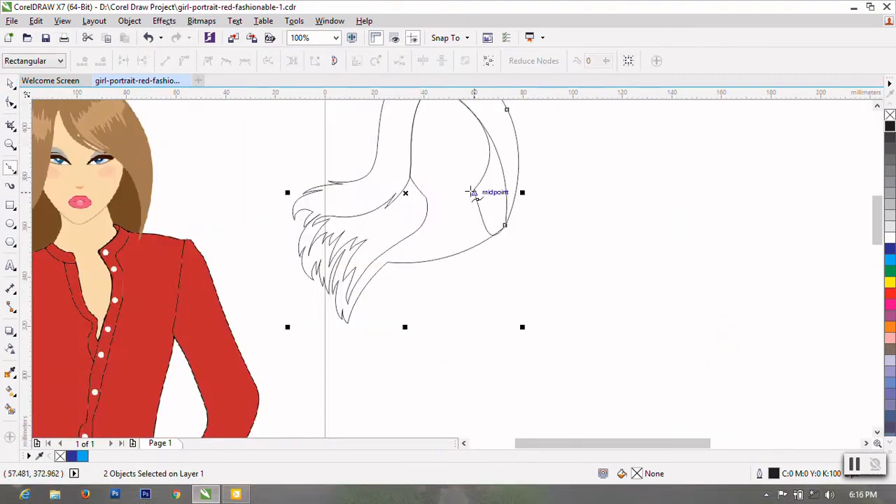
Start a neck outline at the right jaw corner, curving it down along the hair edge and back to the neck's base
click(474, 190)
scroll(491, 219, up, 2)
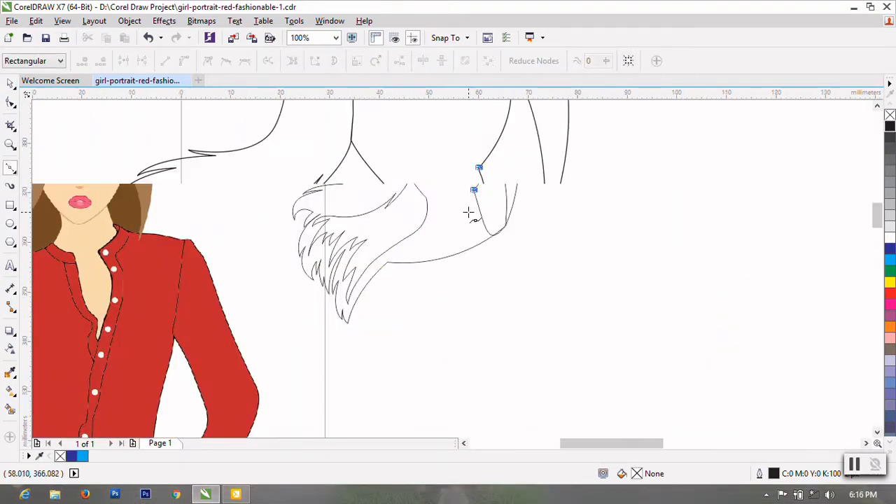
drag(517, 265, 568, 295)
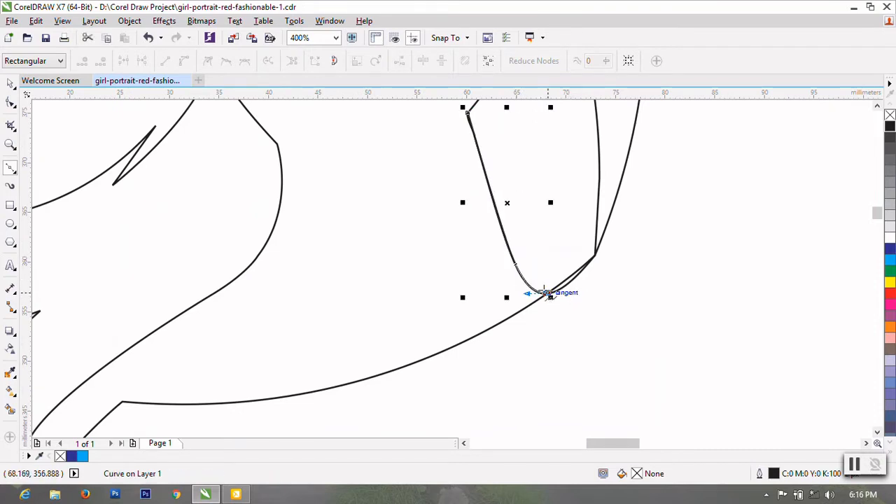
scroll(550, 293, down, 2)
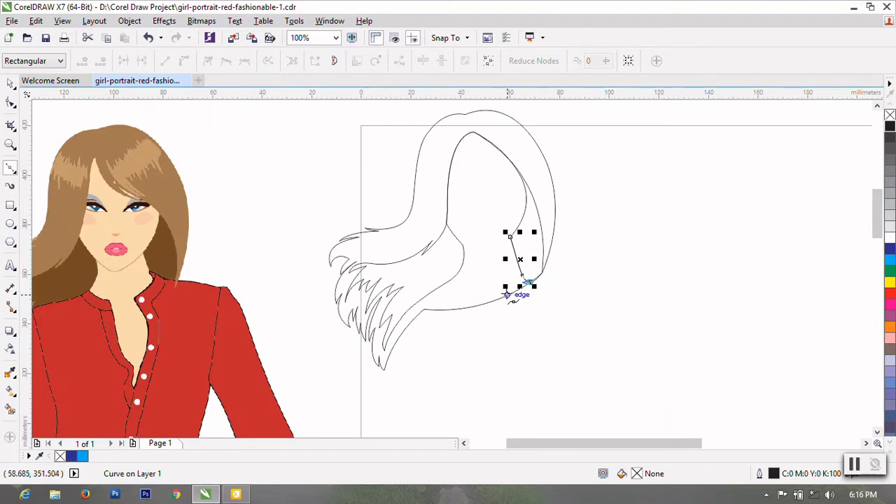
scroll(510, 294, up, 1)
drag(498, 300, 474, 309)
scroll(498, 302, down, 1)
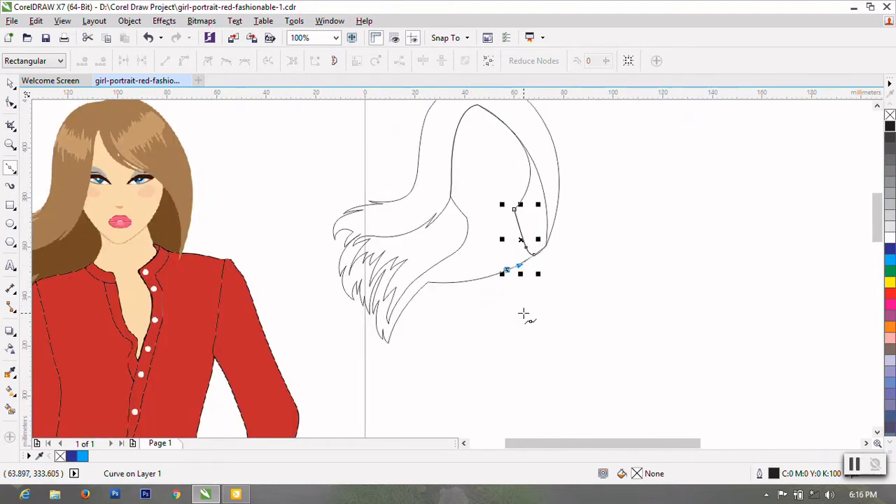
Extend the outline down into a narrow V-shaped neckline opening and bring it back up to the hair's lower edge
drag(503, 341, 491, 378)
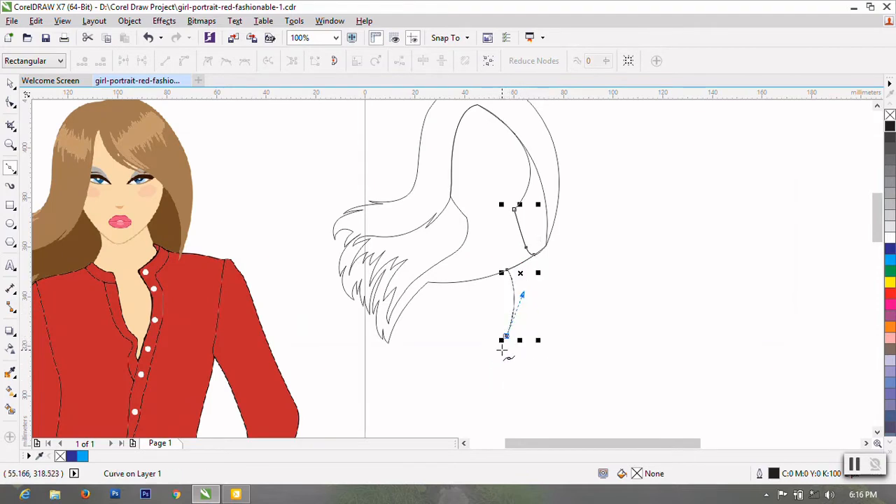
click(496, 355)
drag(495, 348, 493, 337)
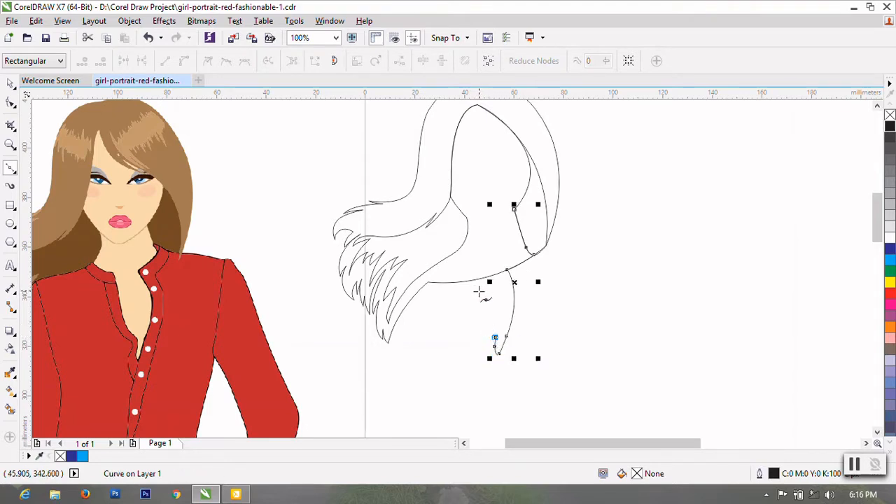
drag(475, 280, 475, 223)
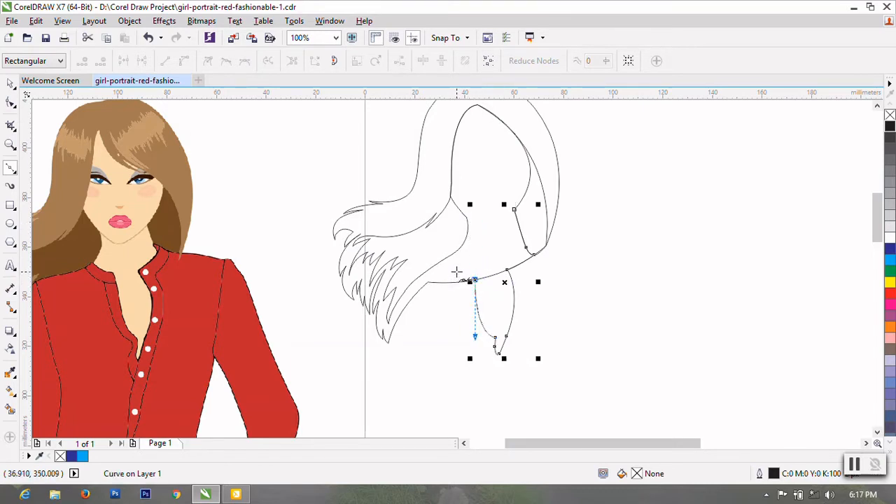
Continue the outline along the neck's left base and up to the inner hair curve below the jaw
drag(455, 279, 448, 268)
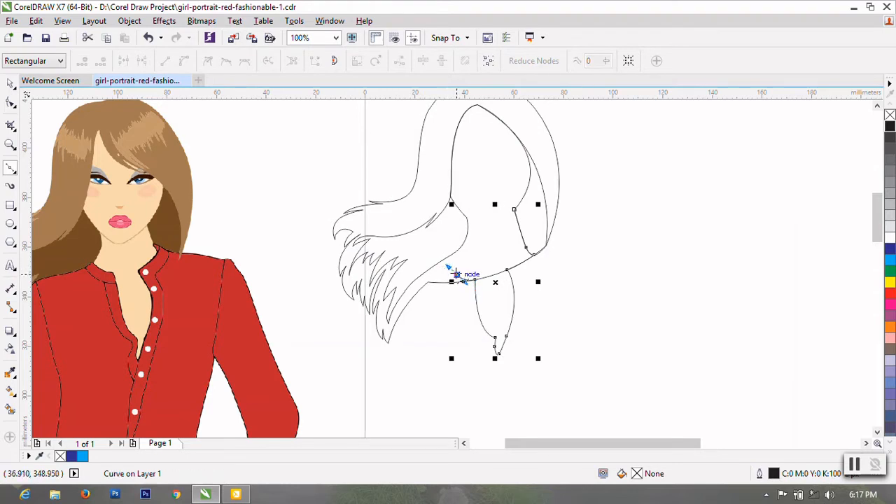
click(456, 274)
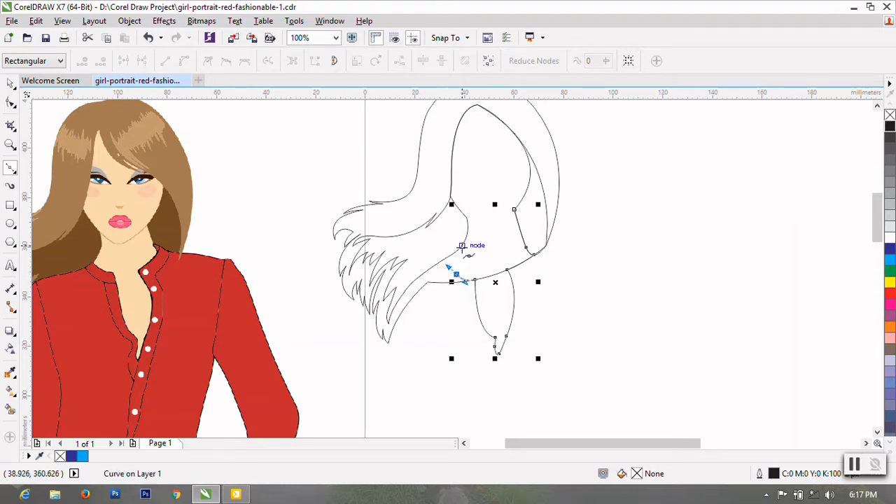
drag(462, 246, 461, 223)
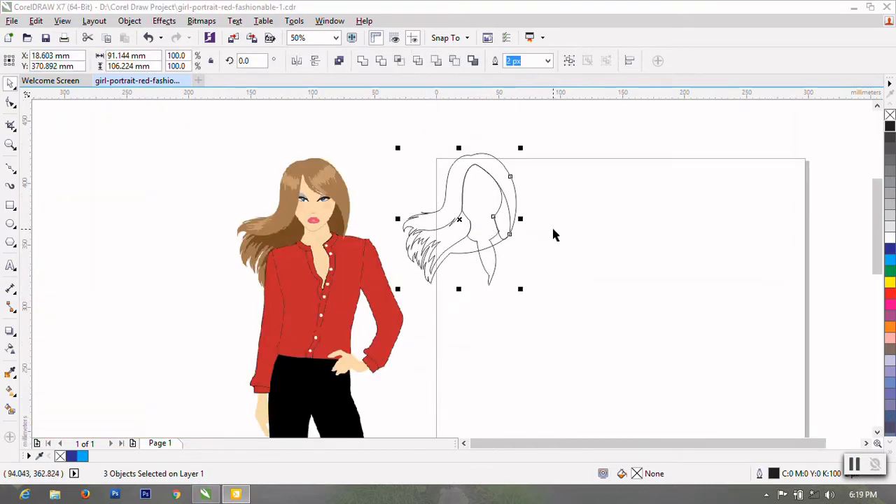
Select the neck outline and extend its open end with the Bezier tool up to the left jaw corner
click(553, 234)
scroll(527, 232, up, 3)
scroll(384, 305, down, 1)
scroll(363, 345, up, 1)
click(374, 337)
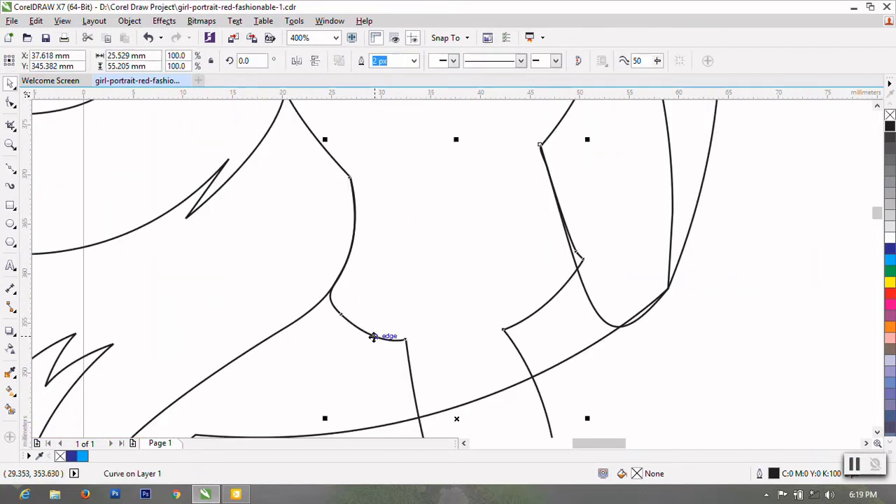
click(12, 168)
drag(349, 177, 370, 284)
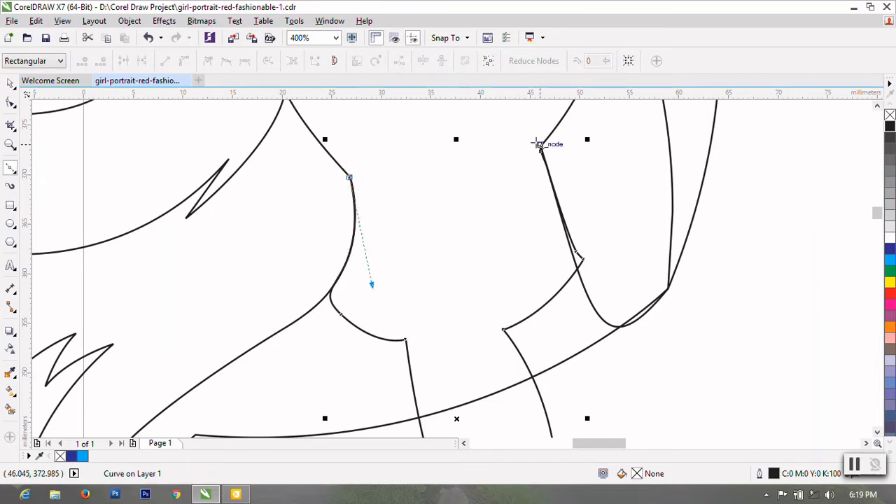
Try to draw the chin as a single curve between the left and right jaw corners
drag(531, 150, 594, 124)
scroll(502, 224, down, 2)
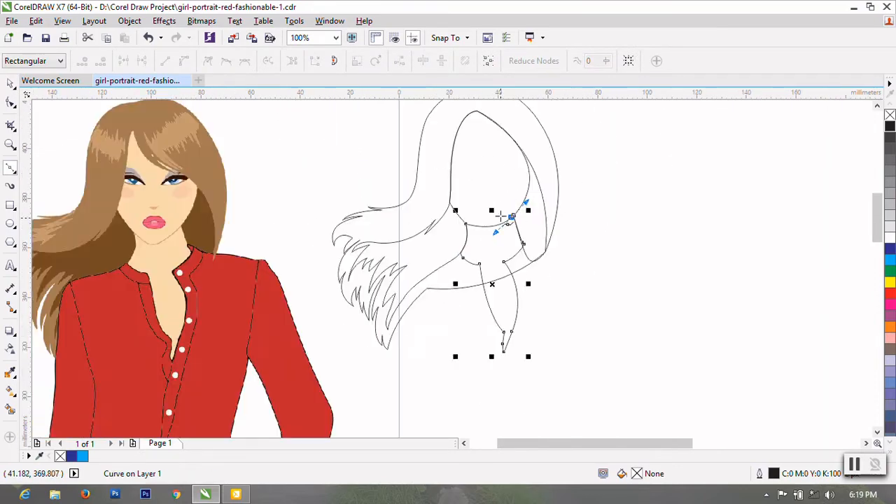
scroll(505, 204, up, 1)
scroll(504, 204, down, 1)
key(ctrl+z)
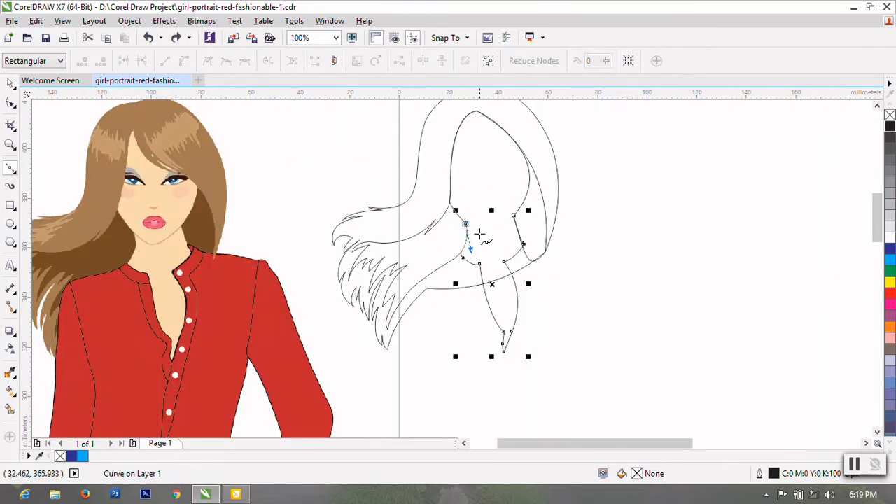
Draw the chin from the left jaw corner through a cusp node near the bottom and up to the right jaw corner
click(479, 233)
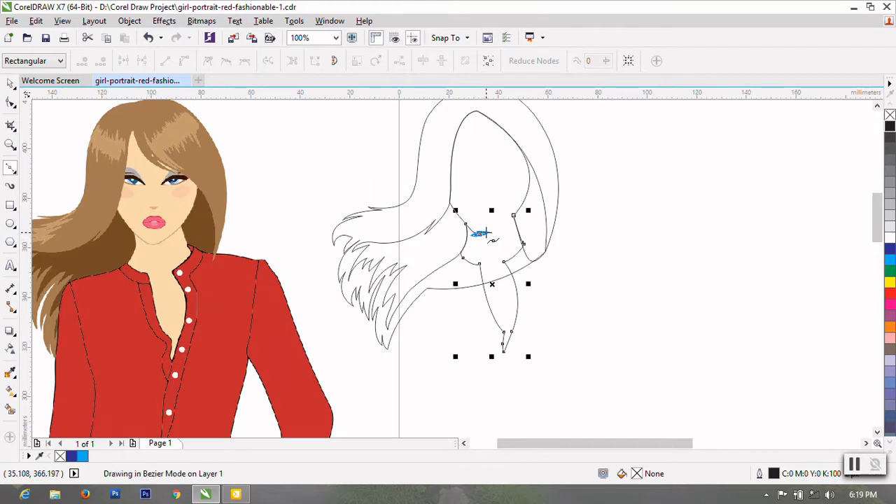
double_click(479, 234)
drag(486, 233, 539, 187)
scroll(507, 206, up, 2)
key(ctrl+z)
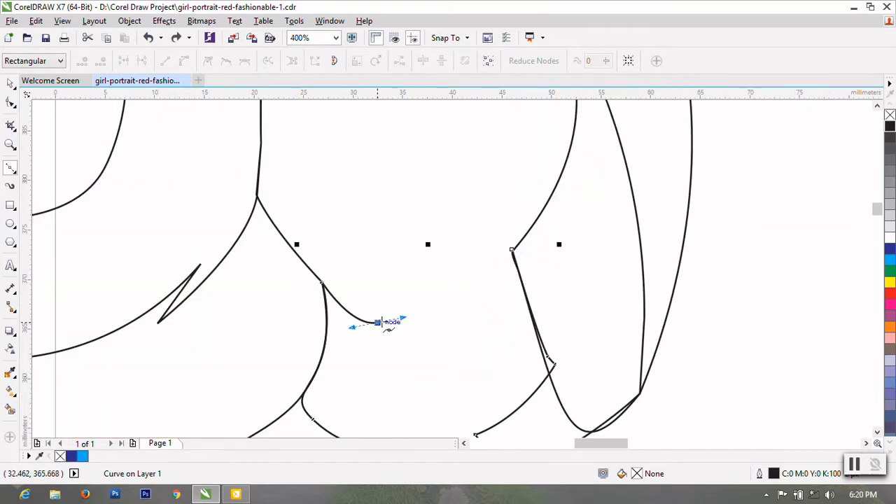
drag(503, 260, 592, 159)
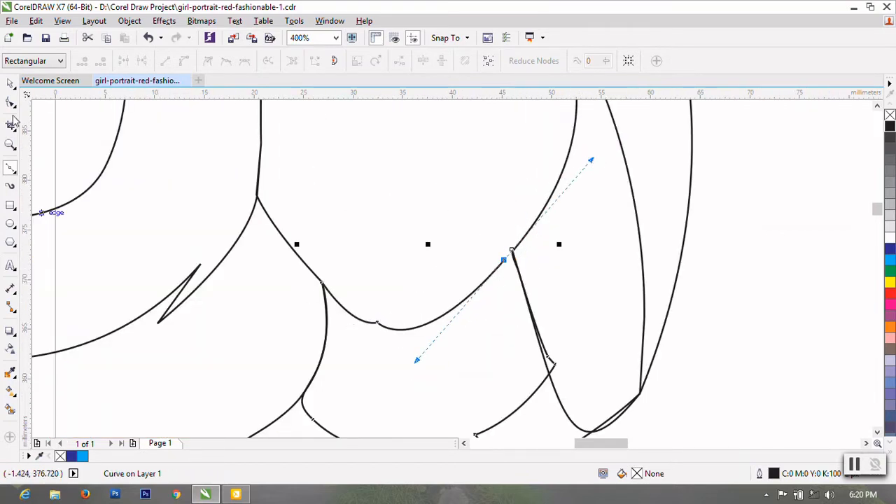
Close the neck outline and delete the extra chin node to smooth the chin curve
click(11, 103)
right_click(422, 261)
click(459, 154)
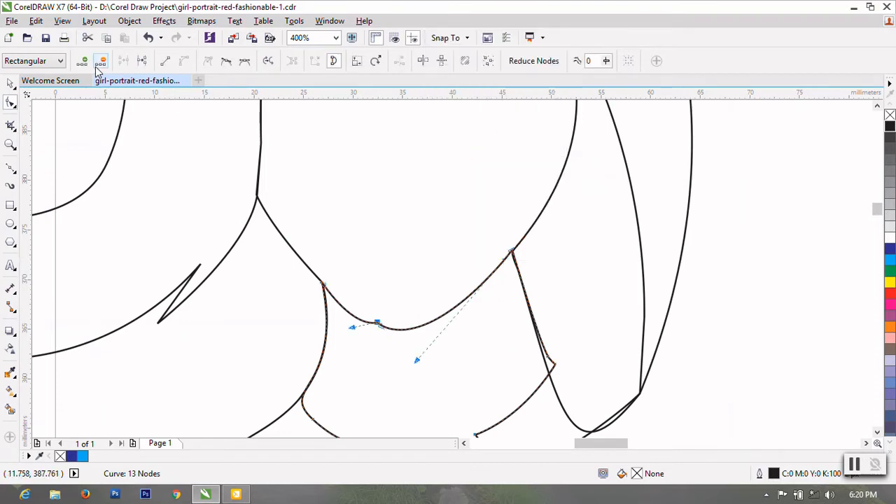
click(100, 60)
scroll(560, 273, down, 2)
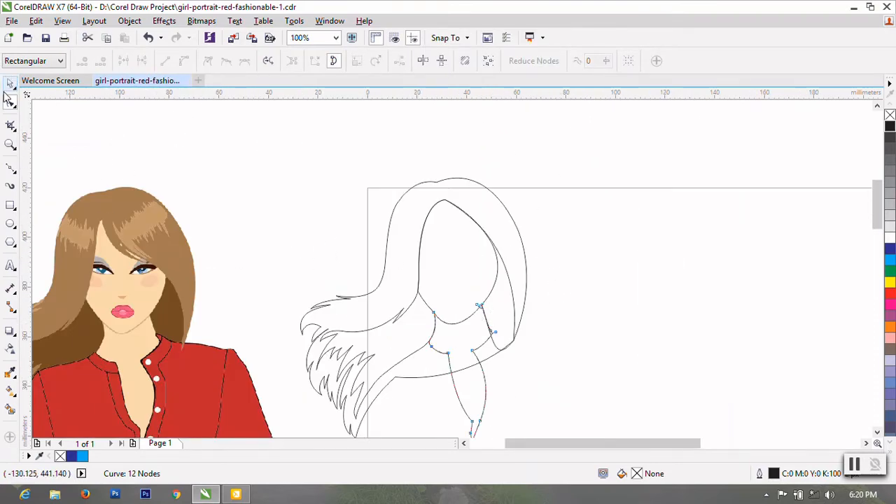
Examine the neck outline's nodes where the chin meets the right jaw corner
click(10, 84)
scroll(616, 247, down, 1)
scroll(567, 313, up, 1)
click(12, 103)
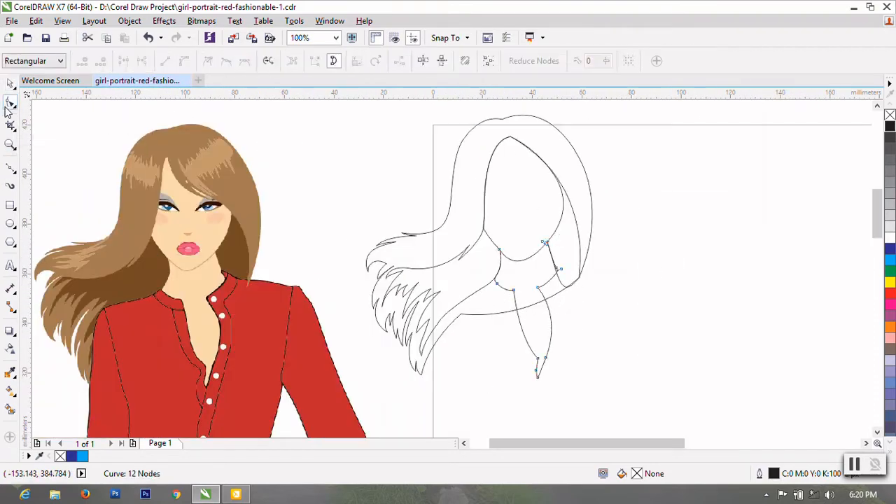
scroll(550, 238, up, 3)
drag(509, 212, 546, 242)
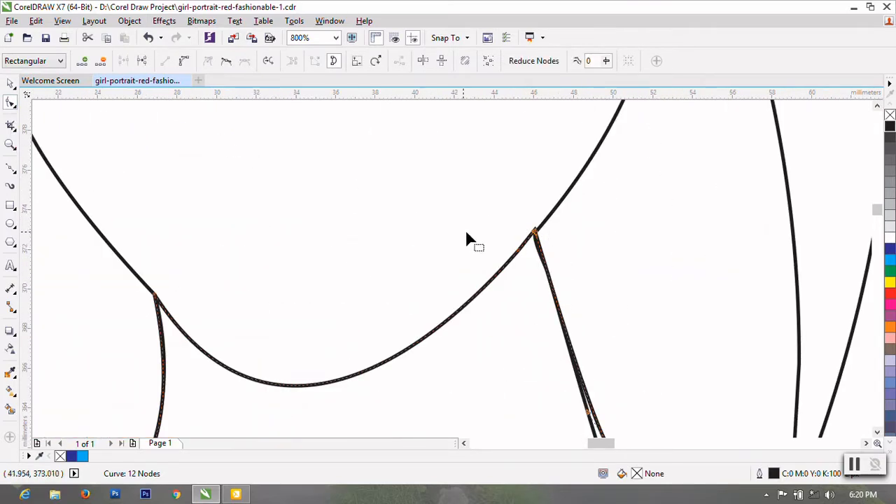
scroll(451, 220, down, 4)
click(10, 84)
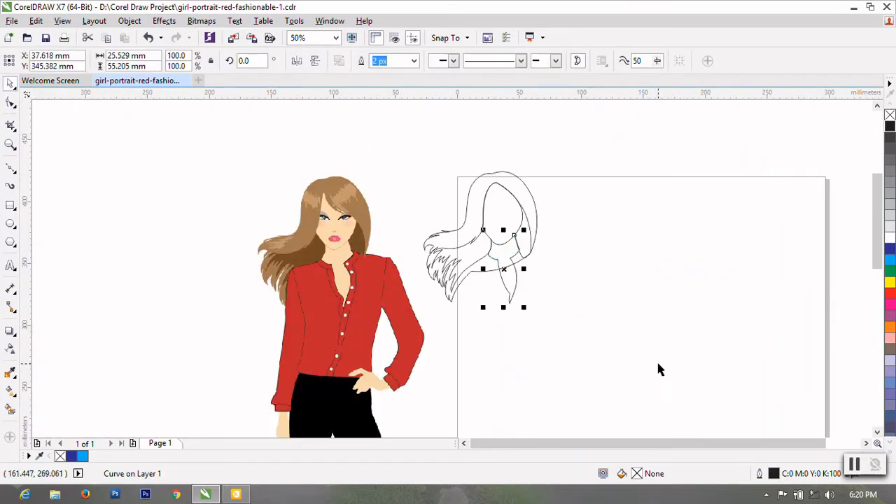
Draw the eyeshadow shape with Bezier curves near the face's right edge, with an arched upper edge, short outer side and lower edge
click(619, 350)
click(11, 169)
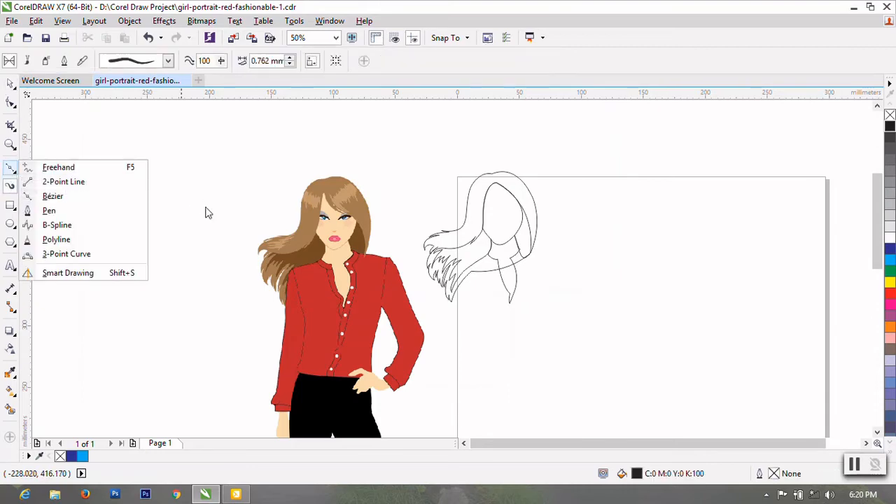
click(52, 196)
scroll(476, 142, up, 3)
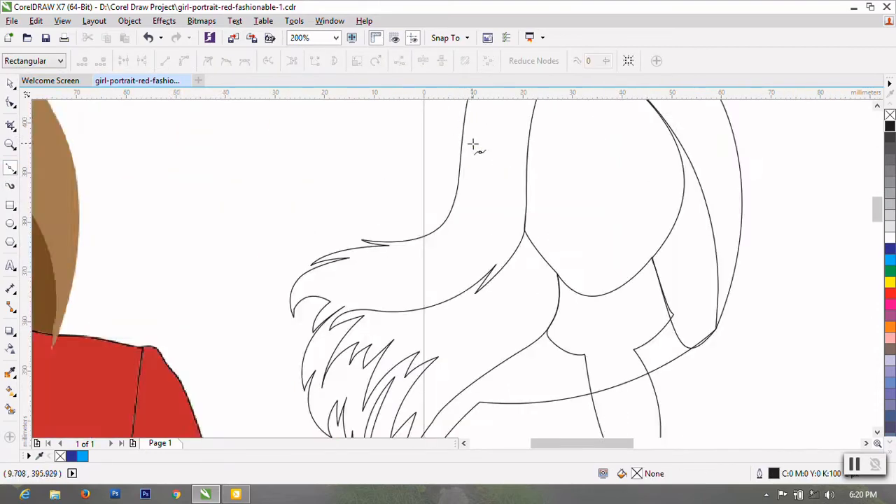
drag(558, 445, 536, 445)
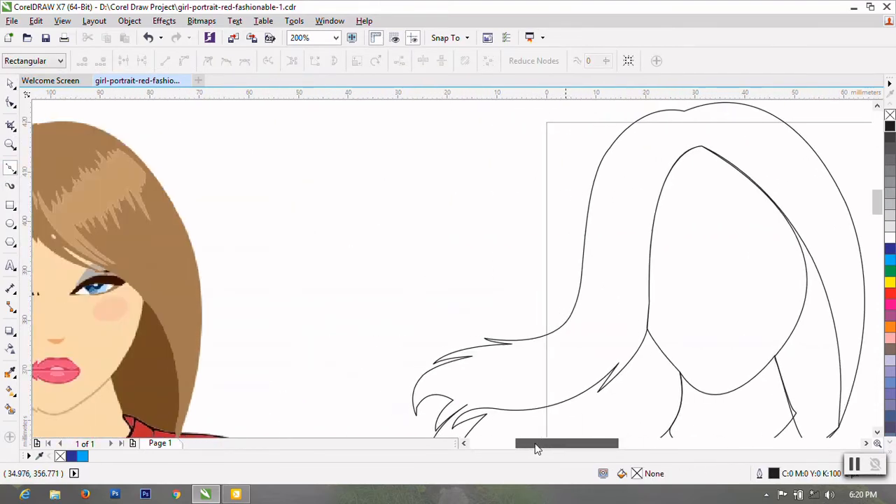
click(758, 234)
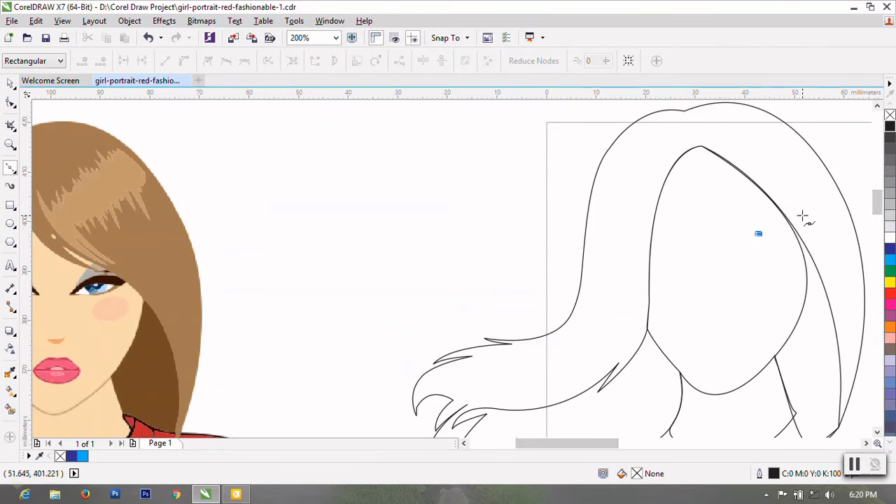
mouse_move(802, 217)
mouse_down()
mouse_move(825, 220)
mouse_move(793, 239)
mouse_up()
scroll(798, 238, up, 1)
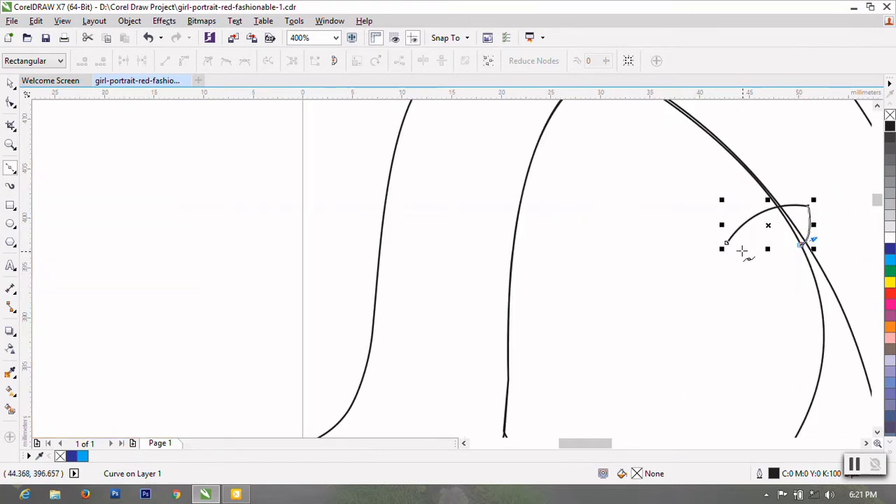
drag(737, 244, 702, 259)
Close the eyeshadow curve and delete its extra node at the inner corner
click(10, 103)
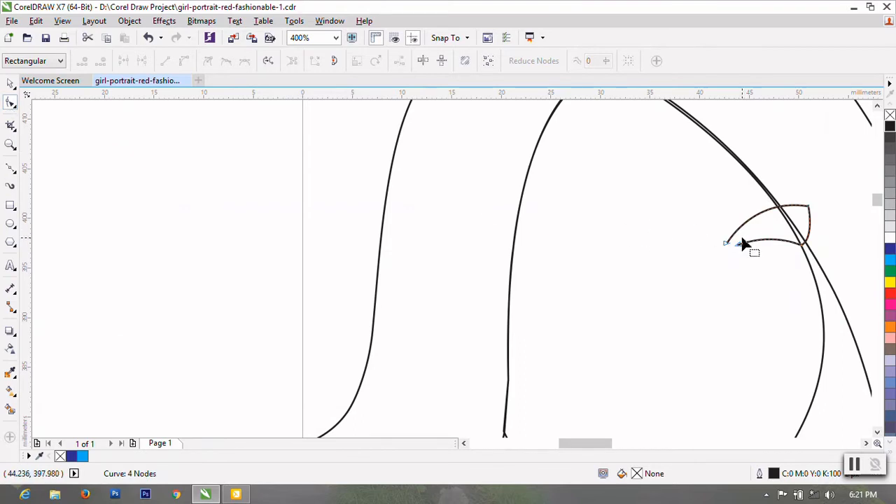
right_click(742, 228)
click(770, 352)
click(736, 245)
click(102, 61)
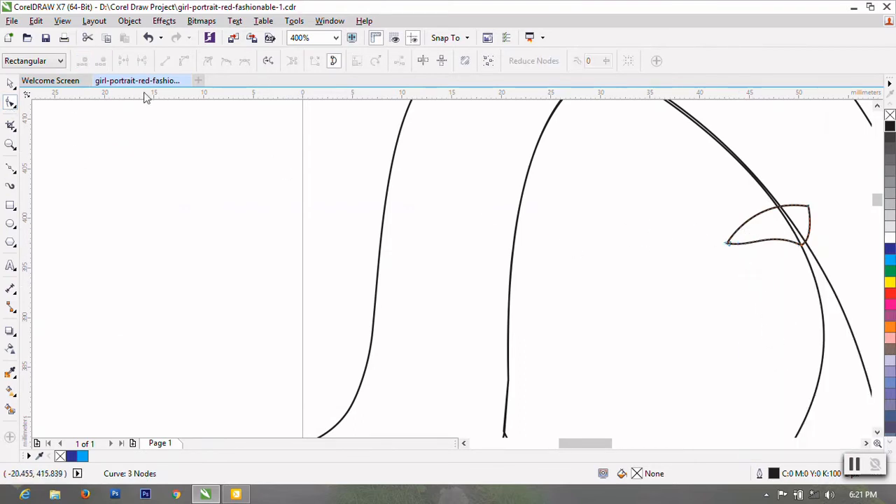
scroll(481, 264, down, 2)
Draw the eye outline below the eyeshadow with Bezier curves, arching to the outer corner and returning along the lower edge
key(F5)
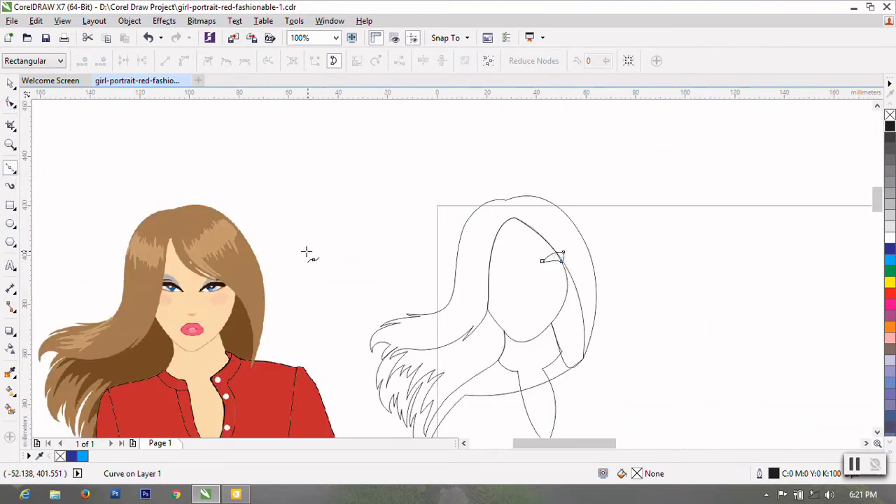
scroll(305, 254, up, 1)
scroll(784, 295, up, 1)
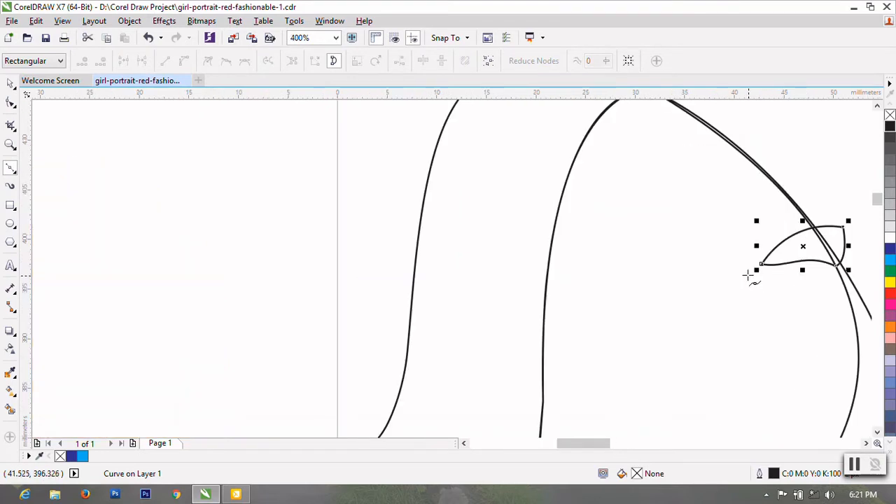
scroll(697, 287, down, 1)
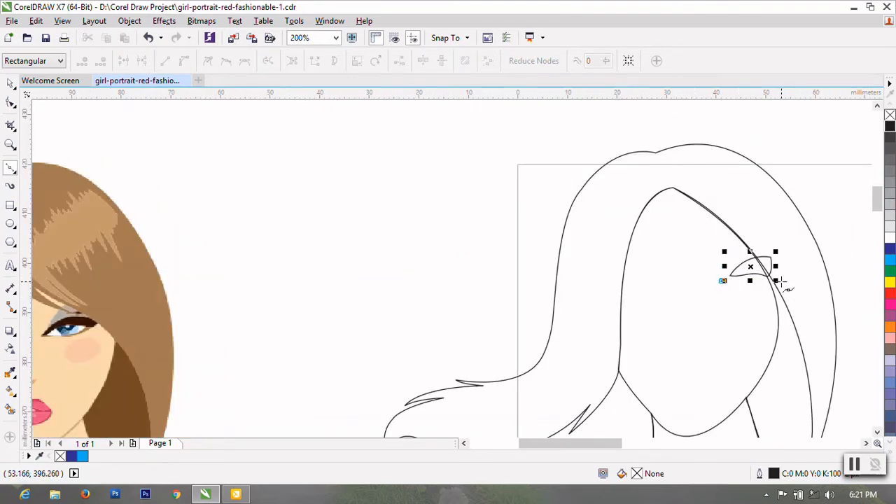
click(779, 281)
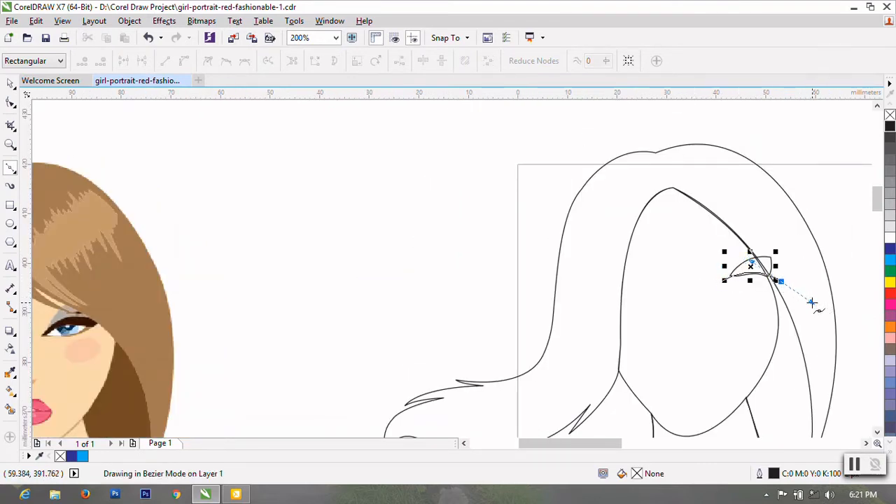
scroll(609, 246, down, 1)
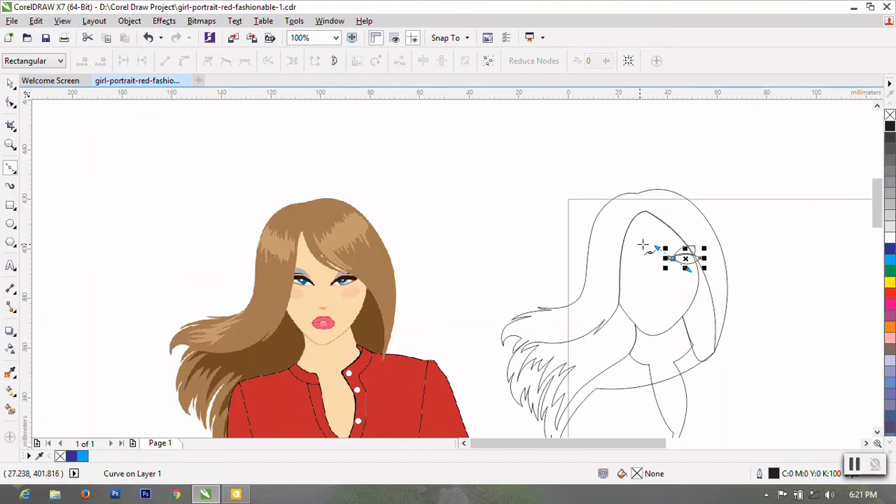
scroll(683, 255, up, 2)
mouse_move(603, 271)
mouse_down()
mouse_move(586, 262)
mouse_move(609, 276)
mouse_move(588, 270)
mouse_up()
double_click(639, 286)
Close the eye outline at its inner corner
click(11, 102)
right_click(635, 266)
click(680, 159)
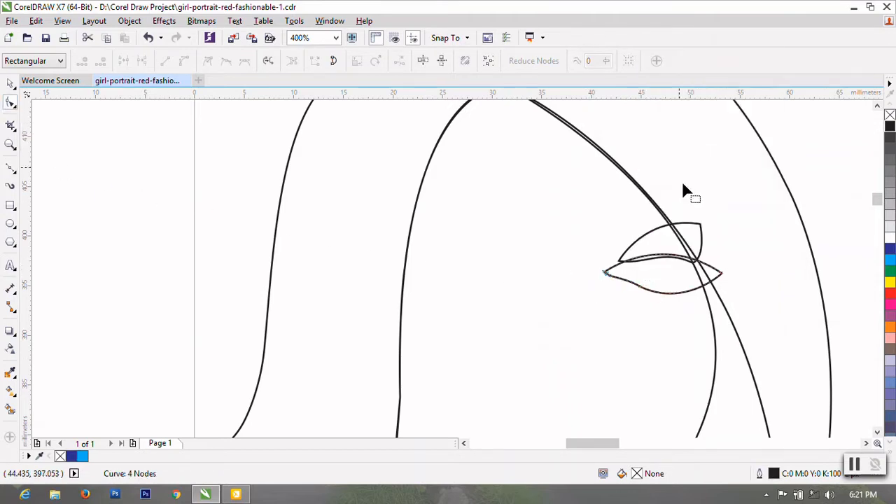
Draw the inner arc of the upper eyelid band with a Bezier curve from the eye's inner corner to its outer lower edge
scroll(693, 279, down, 2)
scroll(700, 280, up, 1)
drag(606, 444, 594, 449)
click(10, 168)
scroll(758, 299, up, 2)
click(566, 305)
drag(768, 314, 844, 374)
scroll(733, 350, down, 2)
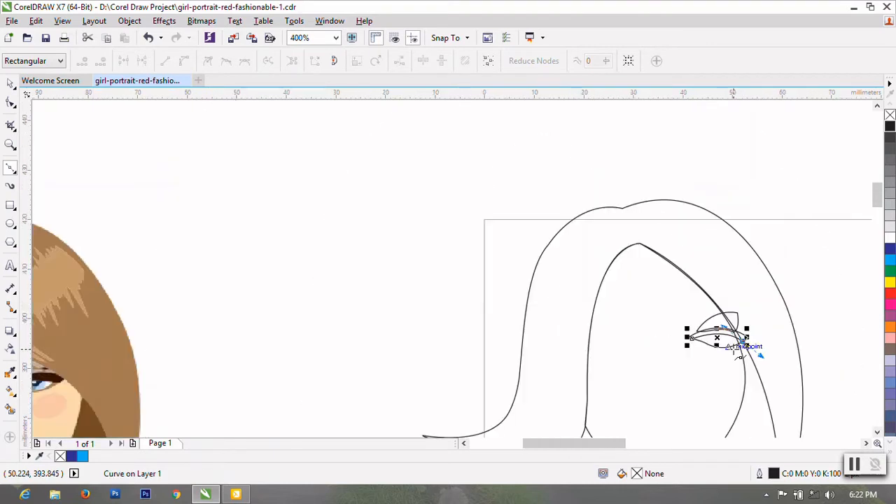
scroll(766, 358, up, 3)
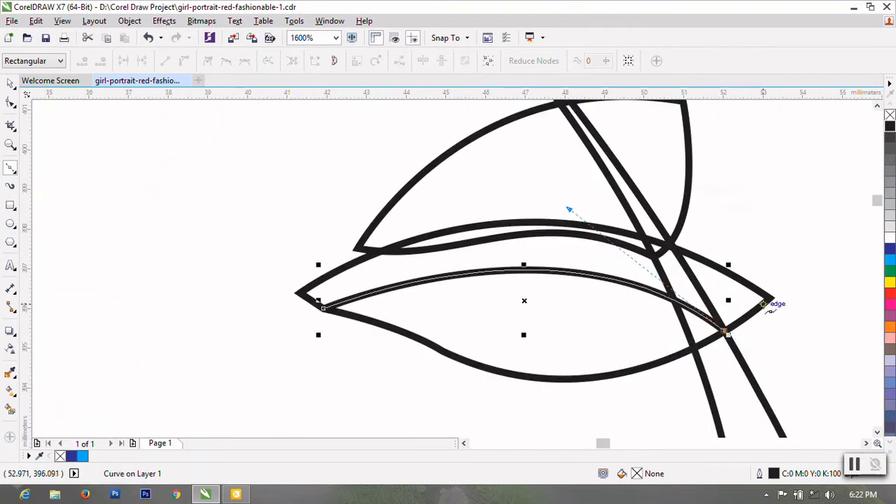
Continue the upper eyelid band through the eye's outer corner and back along the top edge to the inner corner
click(768, 301)
drag(546, 221, 394, 213)
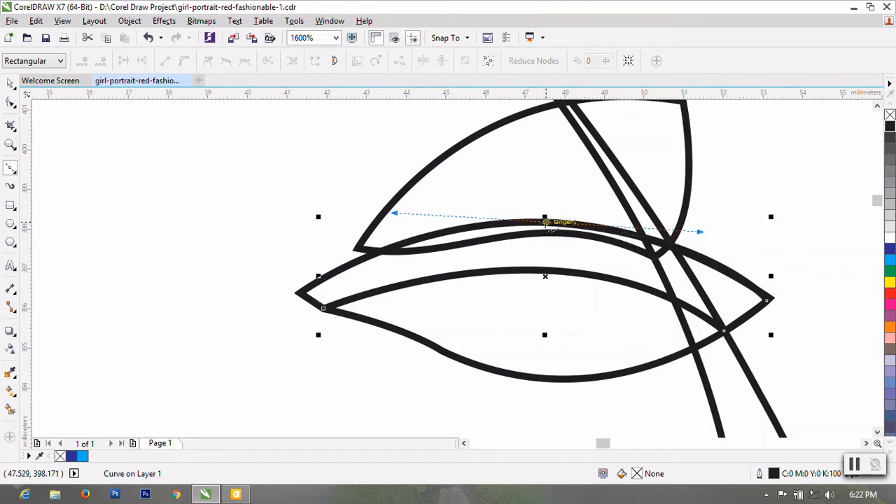
click(546, 223)
drag(298, 293, 171, 376)
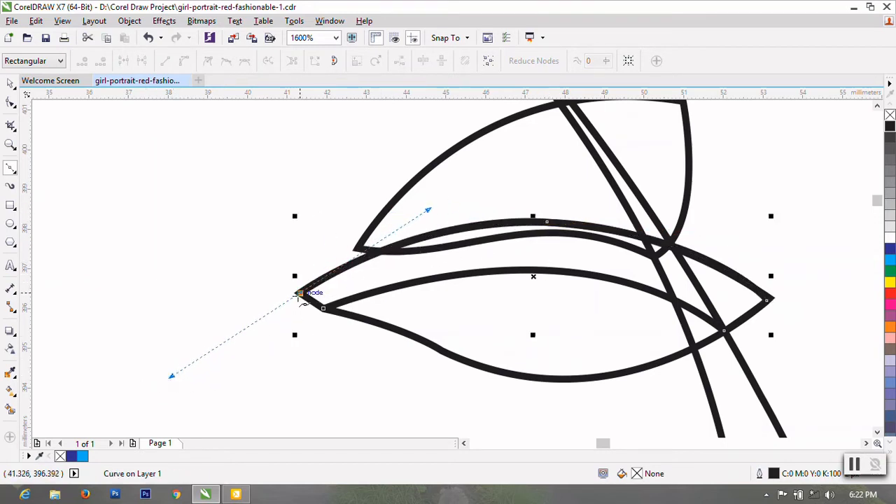
Close the upper eyelid band's curve
click(10, 103)
right_click(351, 280)
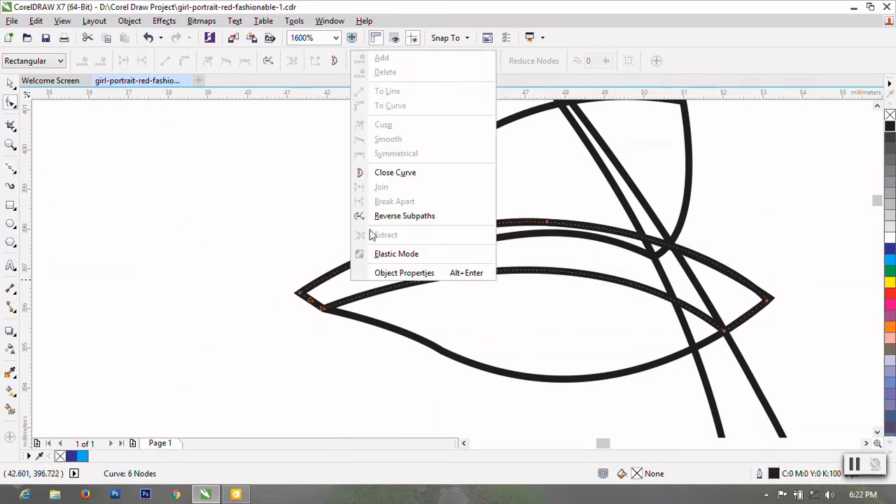
click(394, 173)
scroll(550, 260, down, 4)
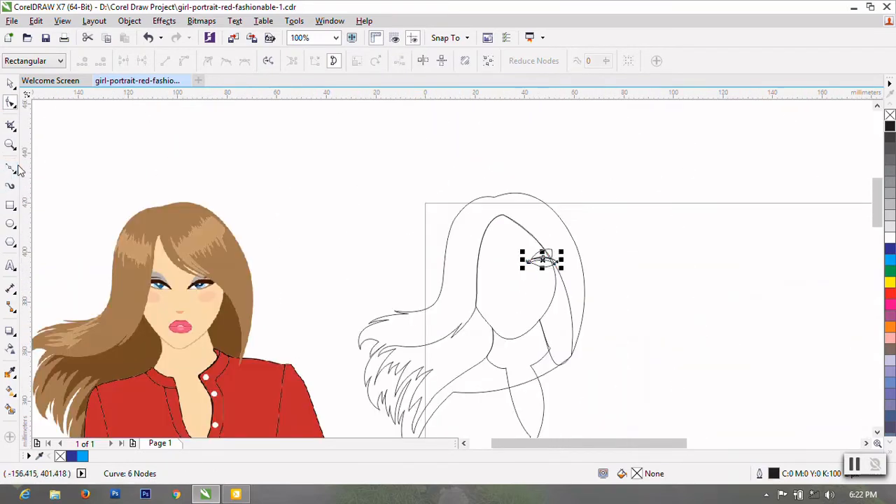
Draw the lower eyelid shape with Bezier curves from the eye's bottom edge up to the outer corner and back along the lower edge
click(12, 169)
scroll(514, 285, up, 3)
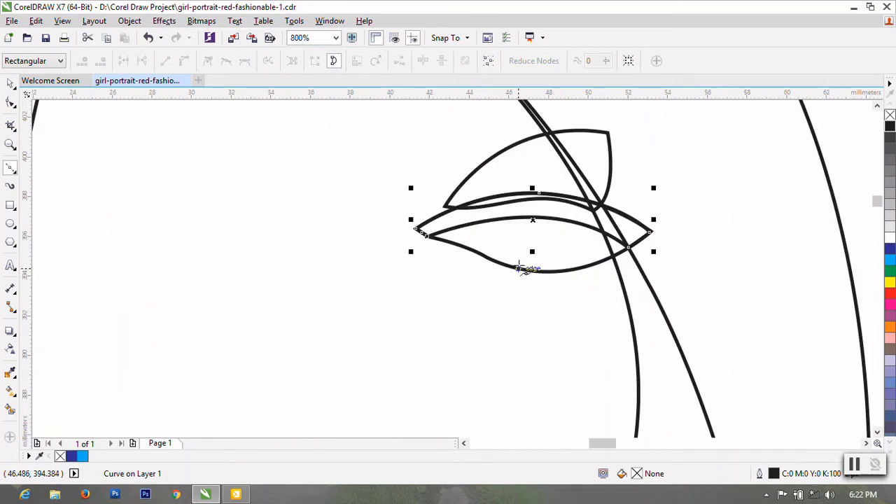
click(521, 268)
drag(639, 222, 668, 190)
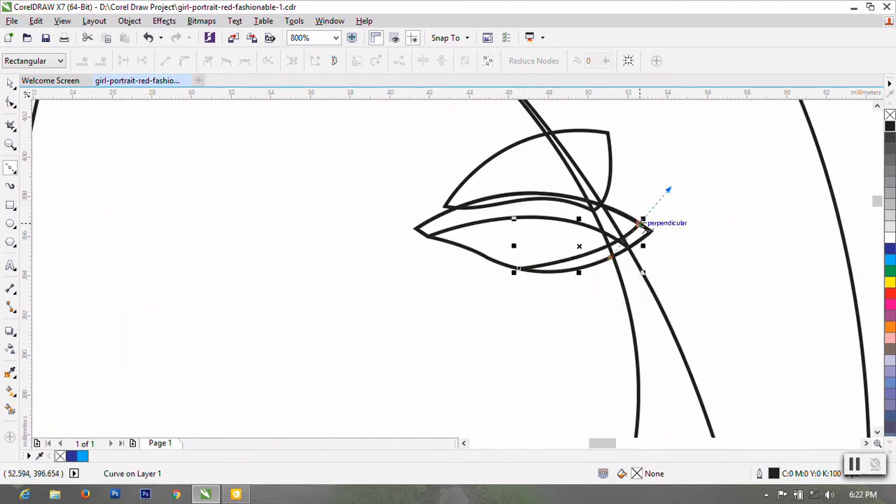
double_click(639, 224)
click(650, 231)
drag(518, 269, 462, 264)
Close the lower eyelid shape's curve and deselect it
click(11, 103)
right_click(573, 266)
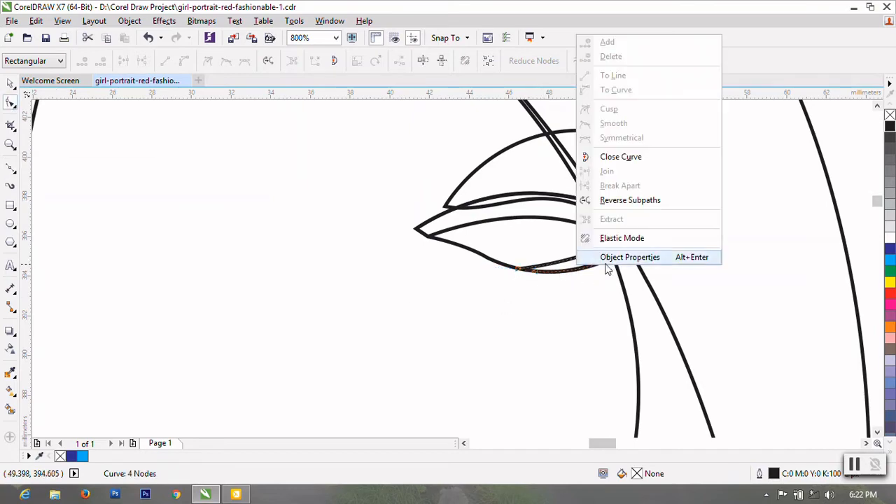
click(650, 168)
scroll(660, 296, down, 5)
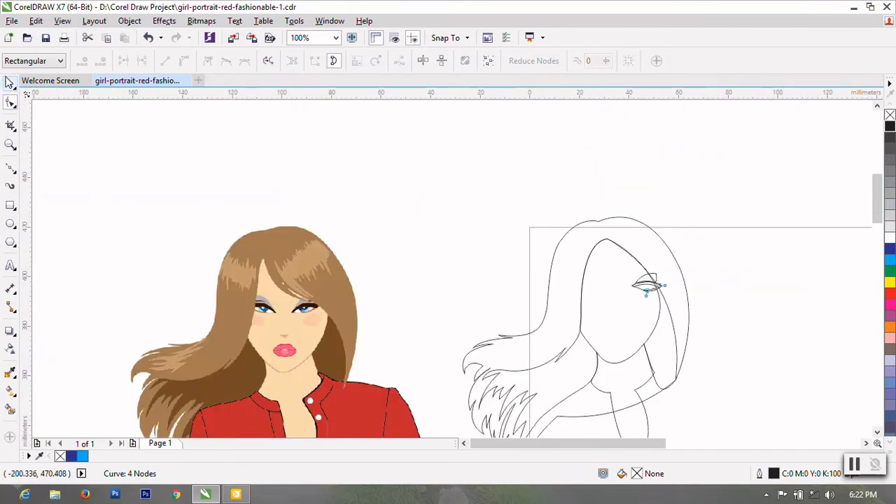
key(space)
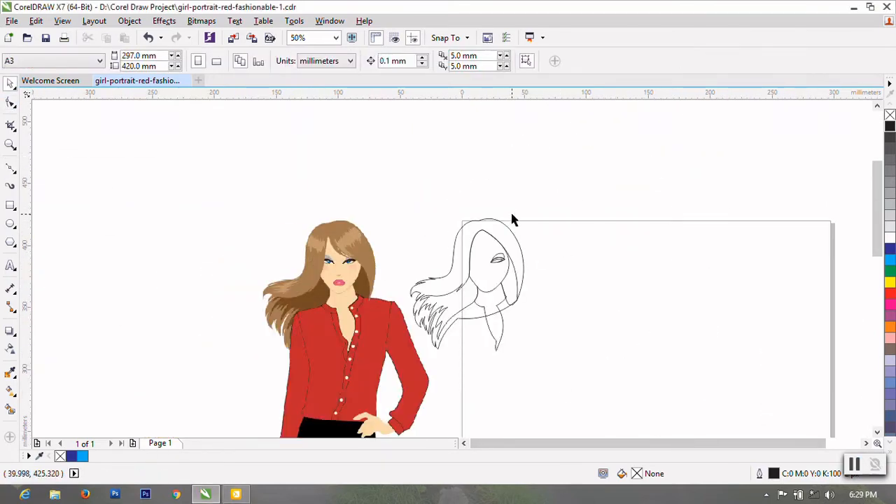
Draw an ellipse about 3.3 mm wide and 2.5 mm tall inside the eye as the iris
scroll(512, 219, up, 2)
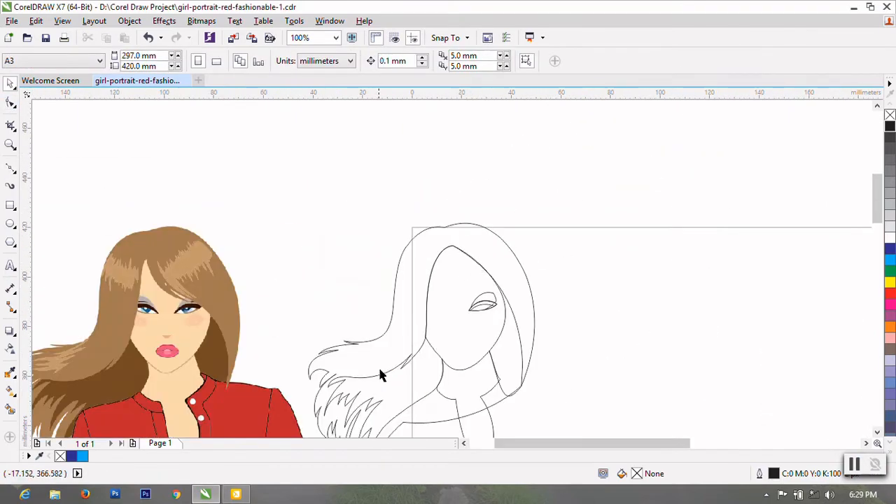
click(11, 168)
scroll(514, 330, up, 2)
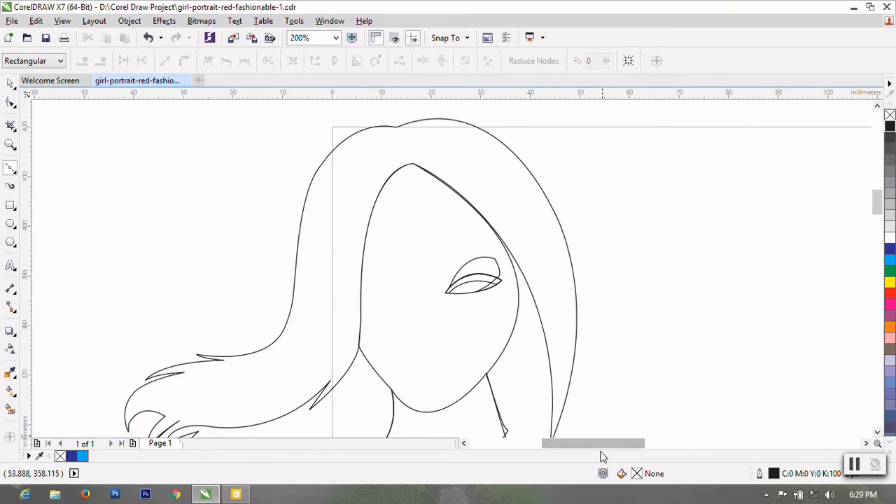
drag(598, 443, 556, 448)
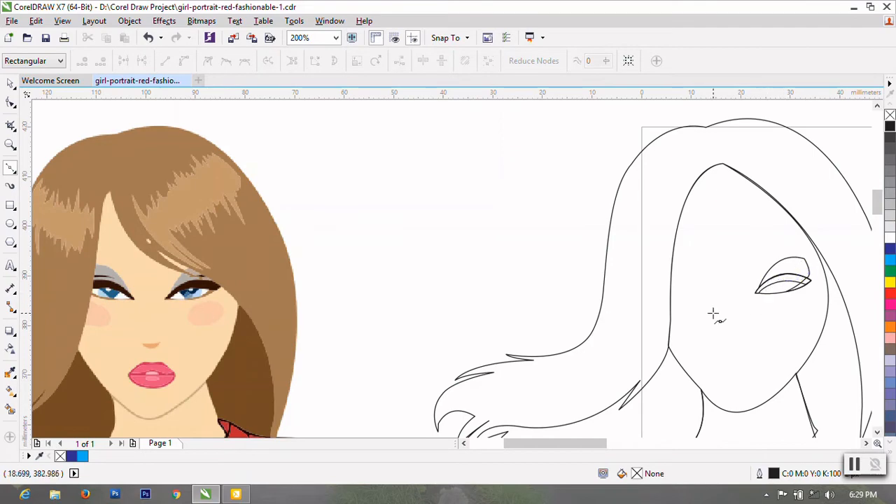
click(10, 223)
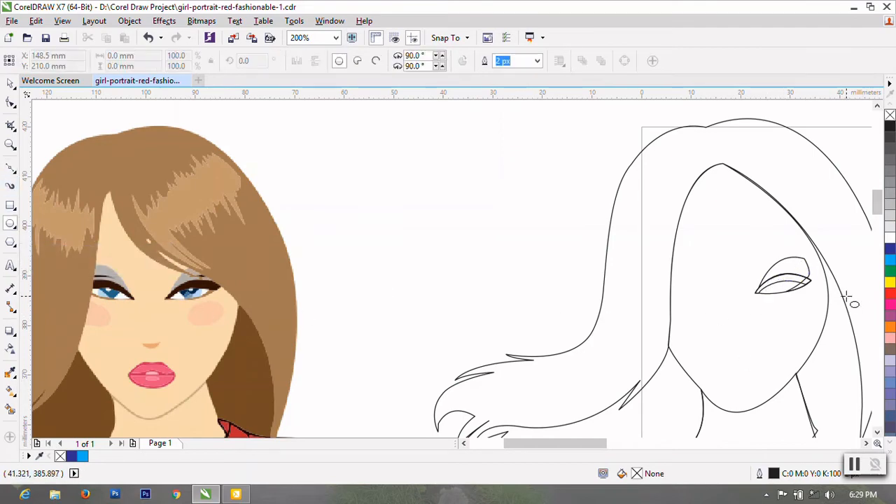
scroll(840, 297, up, 2)
drag(637, 238, 704, 288)
scroll(704, 290, down, 2)
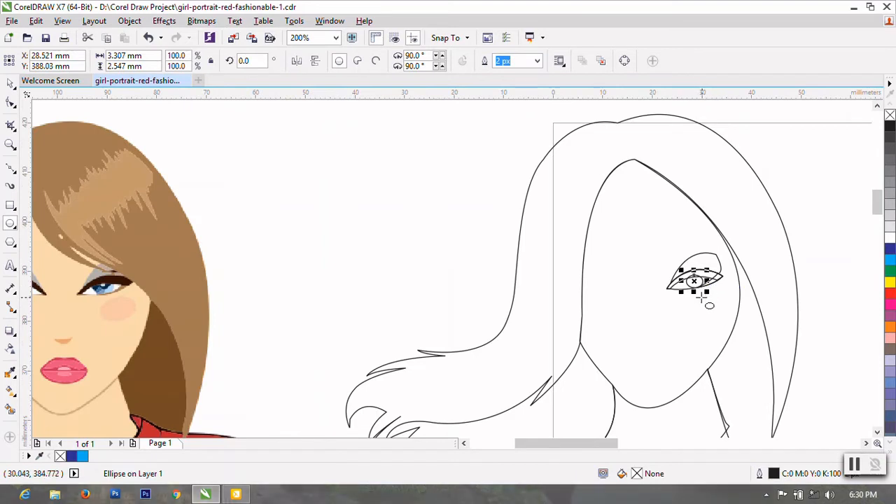
Draw a closed wedge-shaped Bezier curve over the iris, running from its upper left to its lower edge, upper right and back
click(11, 168)
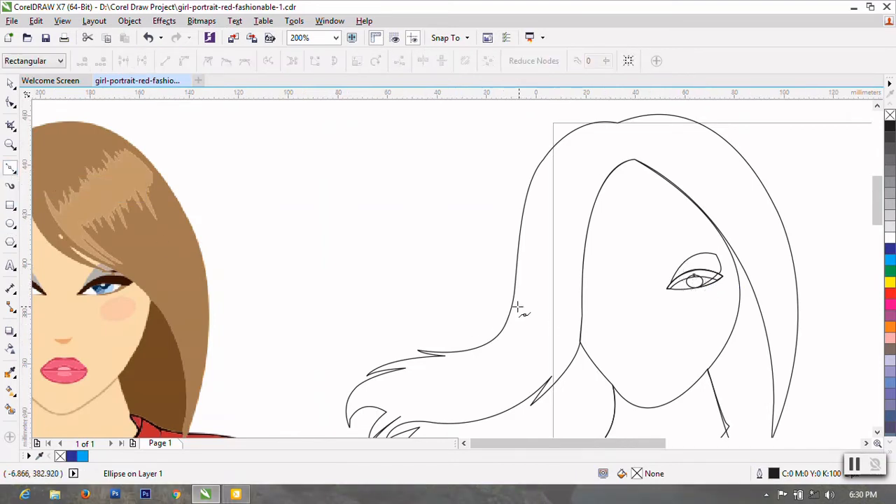
scroll(519, 308, down, 1)
scroll(629, 299, up, 3)
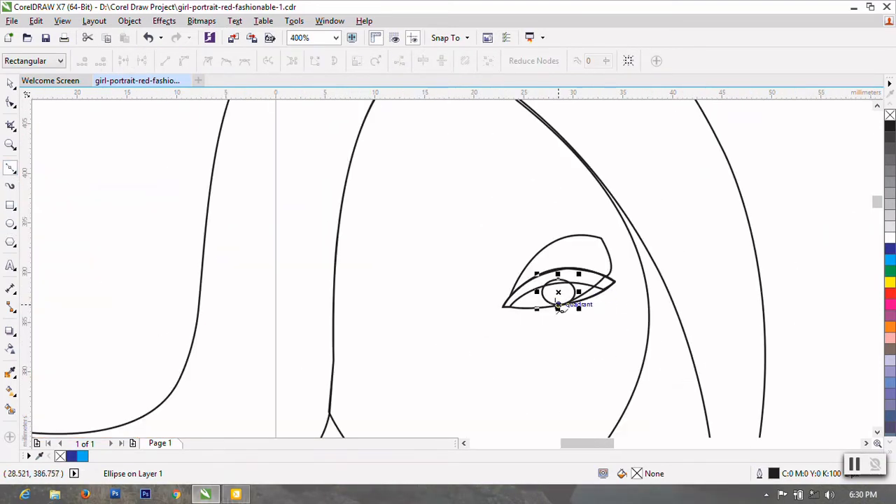
scroll(553, 294, down, 3)
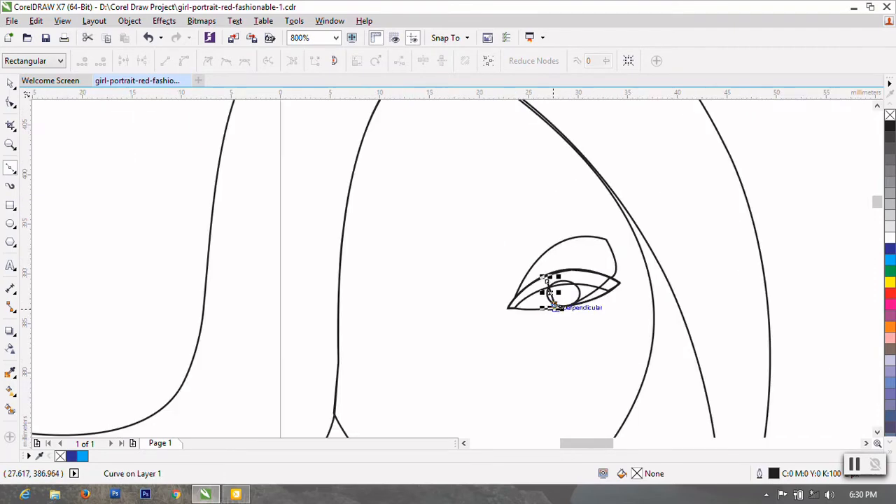
scroll(560, 305, up, 3)
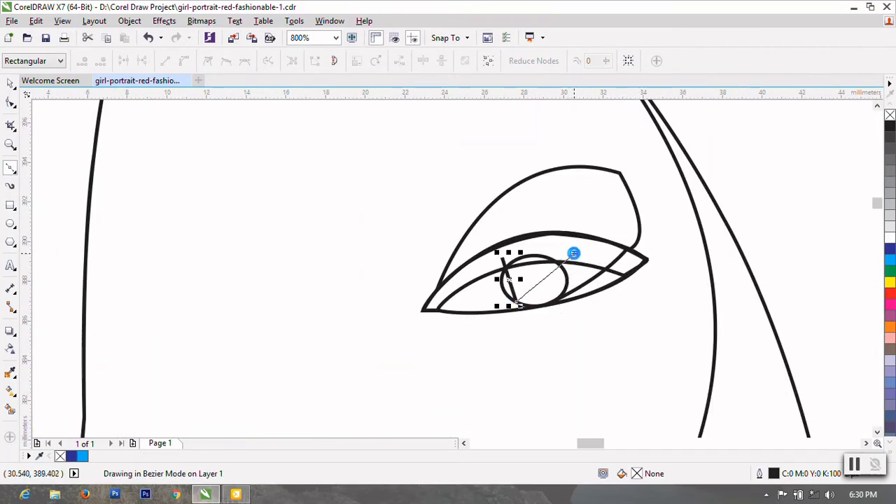
drag(511, 255, 484, 271)
Reshape the wedge over the iris by adjusting its bottom and upper left nodes and curving its left side
click(10, 102)
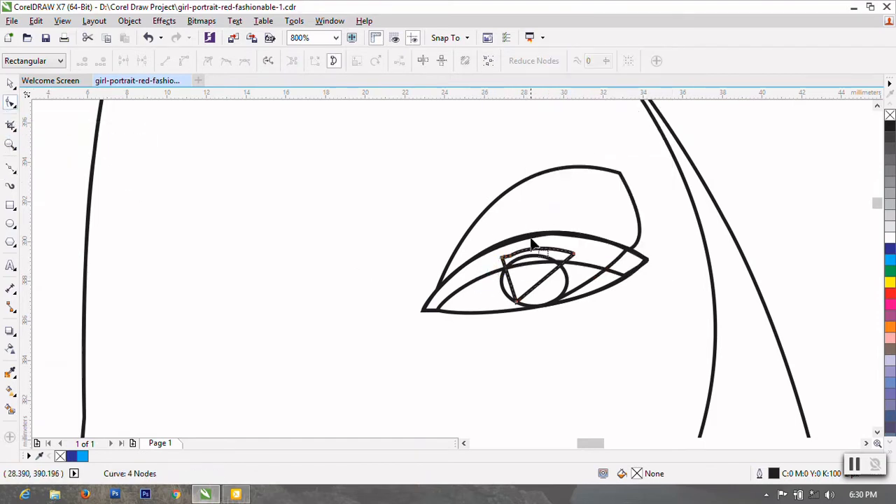
scroll(523, 280, up, 1)
drag(516, 346, 502, 348)
drag(487, 248, 467, 260)
drag(504, 243, 495, 239)
scroll(616, 281, down, 1)
scroll(616, 281, down, 2)
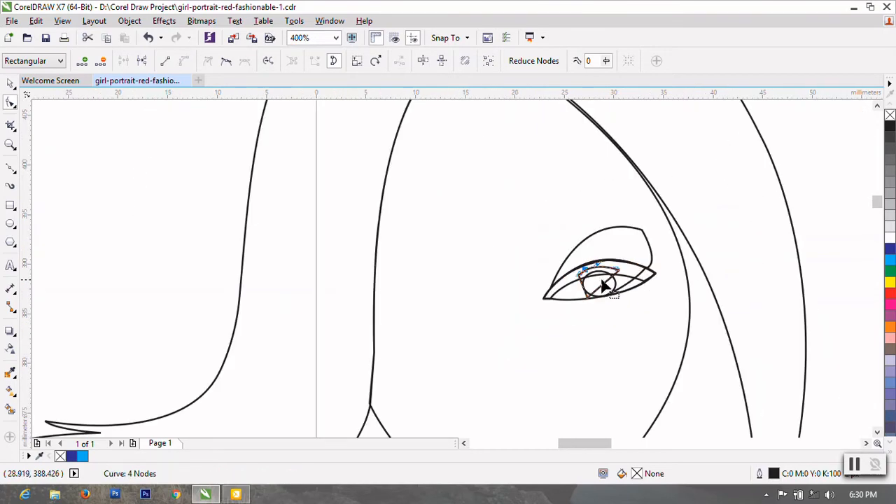
Draw a small ellipse inside the upper left part of the iris as the eye's highlight
click(10, 223)
scroll(603, 294, down, 1)
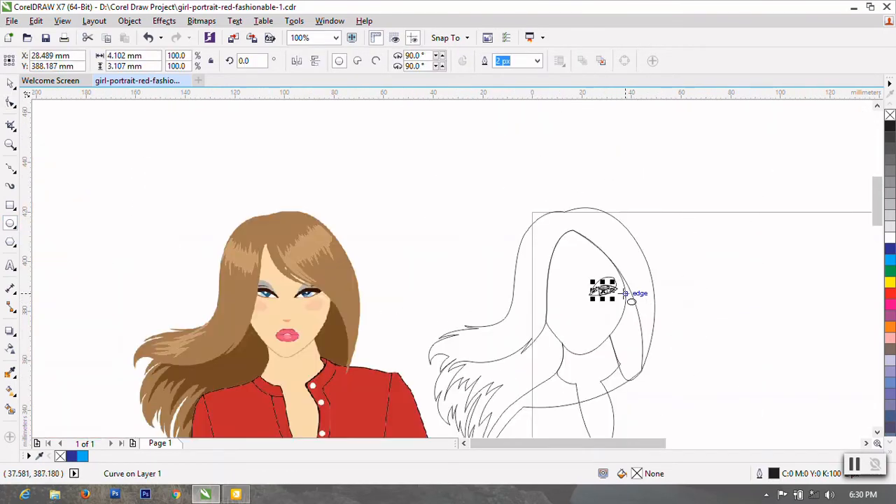
scroll(596, 285, up, 4)
drag(579, 281, 612, 315)
scroll(609, 311, down, 3)
Draw a curved crease line about 5.7 mm wide inside the upper eyelid shape, running inward from its outer edge
click(7, 167)
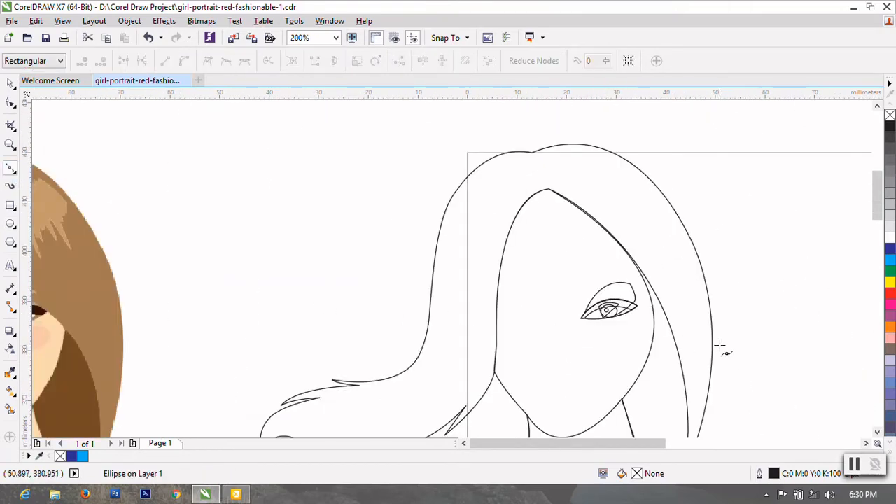
scroll(693, 336, down, 1)
scroll(672, 322, up, 2)
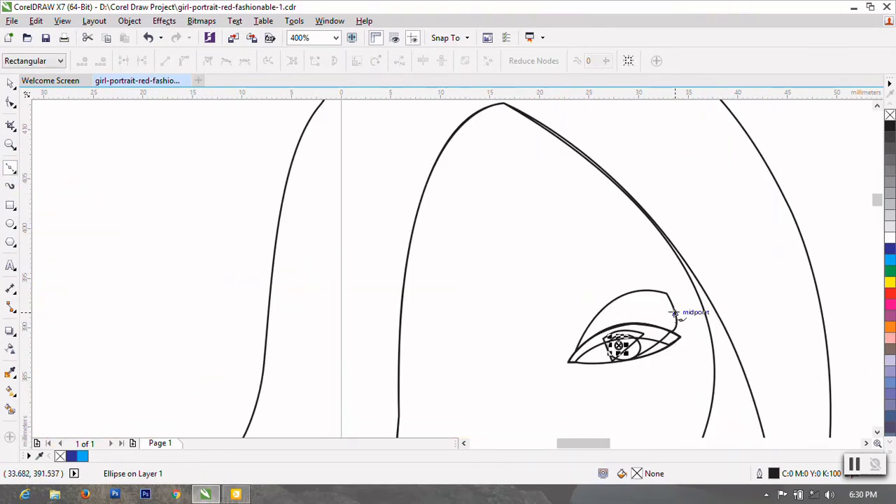
click(639, 309)
drag(618, 311, 586, 323)
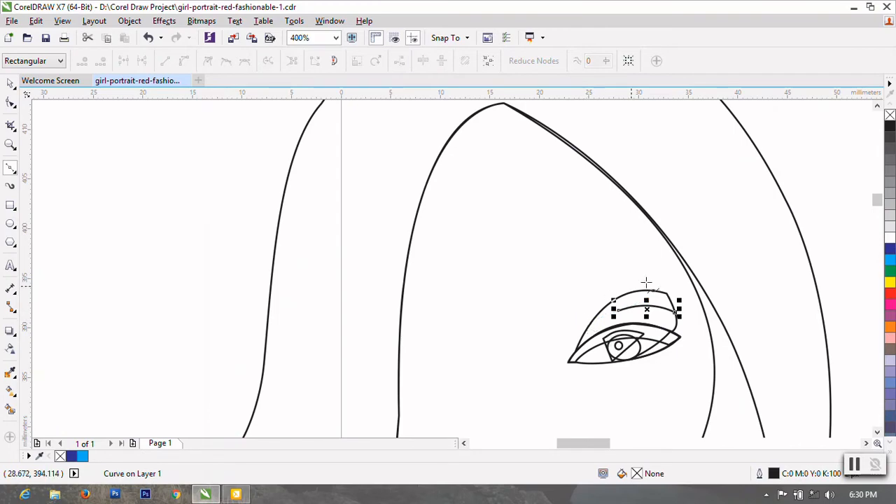
scroll(670, 277, down, 2)
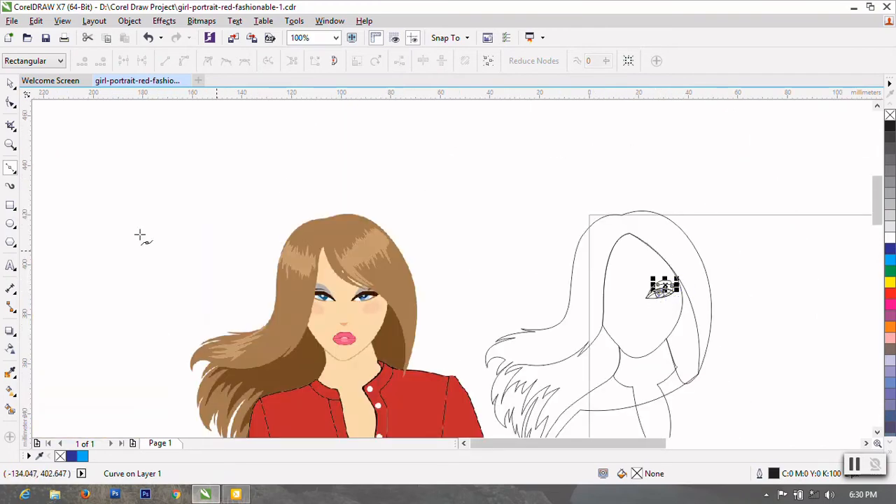
Select all the curves and ellipses that make up the finished eye
click(11, 84)
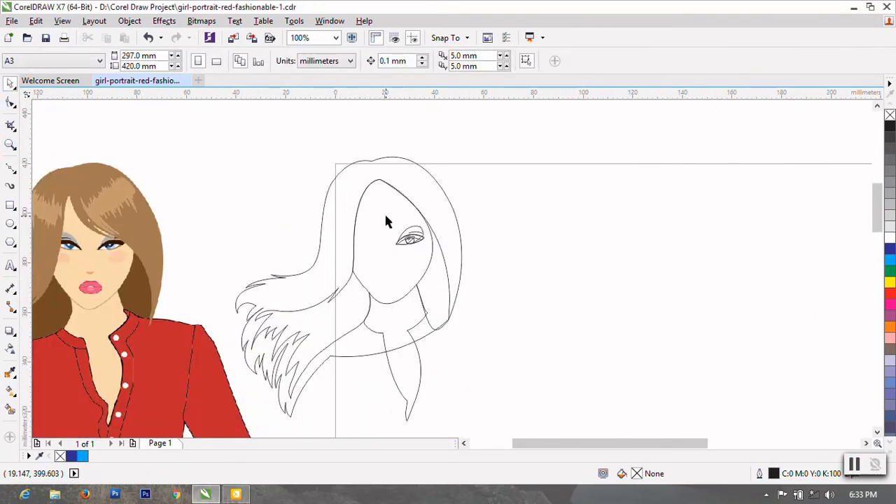
scroll(386, 213, up, 1)
scroll(434, 265, up, 1)
click(430, 245)
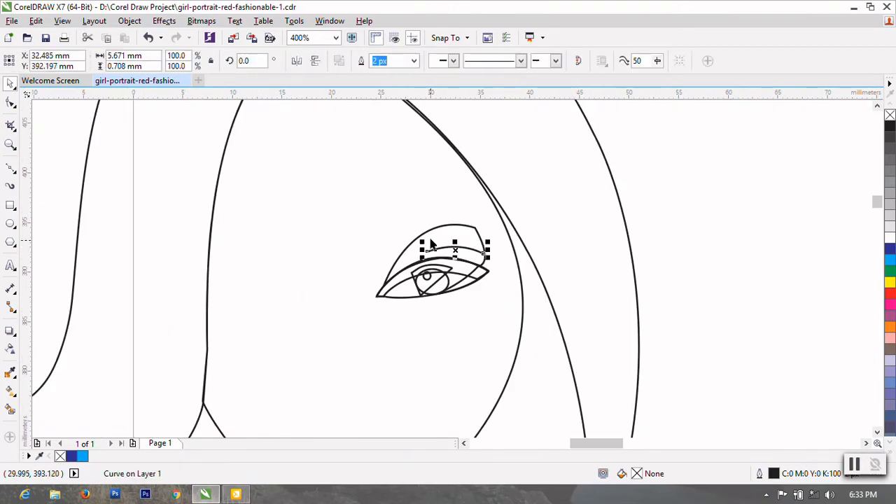
shift+click(430, 238)
scroll(342, 333, up, 1)
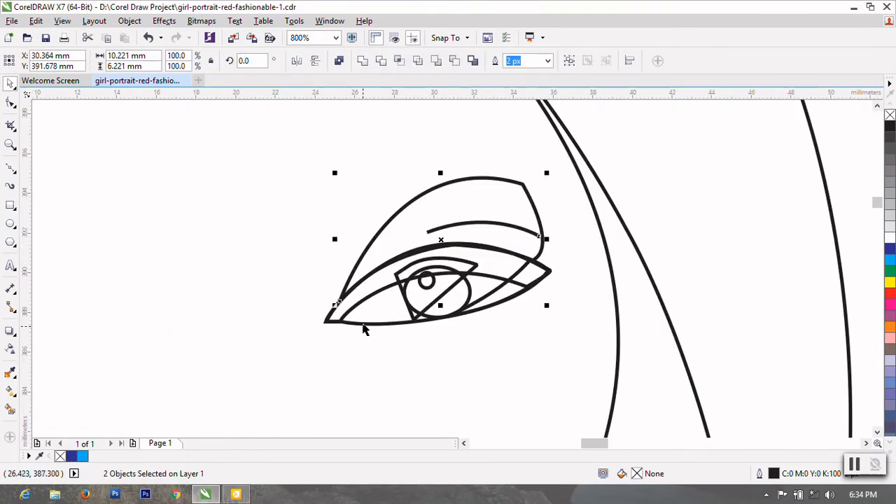
shift+click(363, 325)
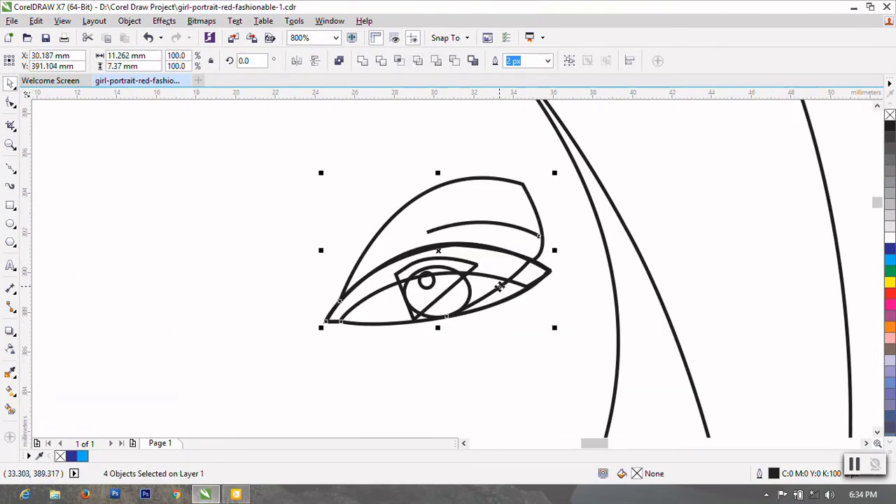
shift+click(469, 283)
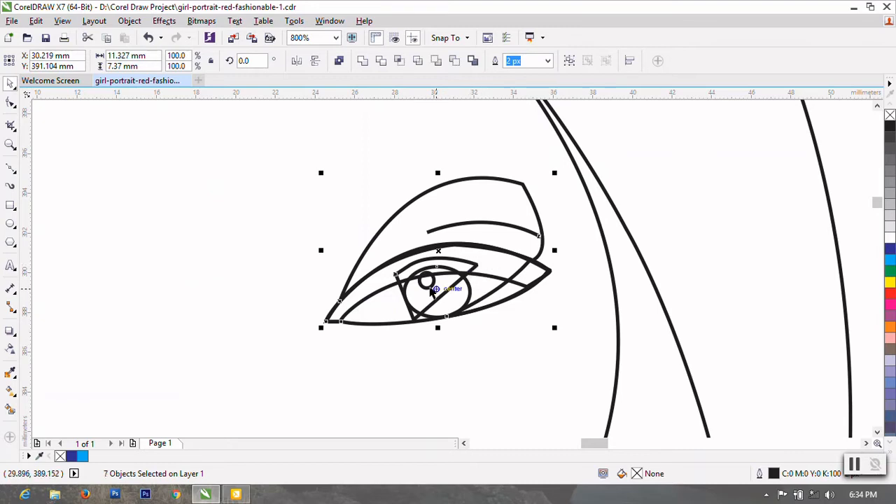
scroll(613, 313, down, 3)
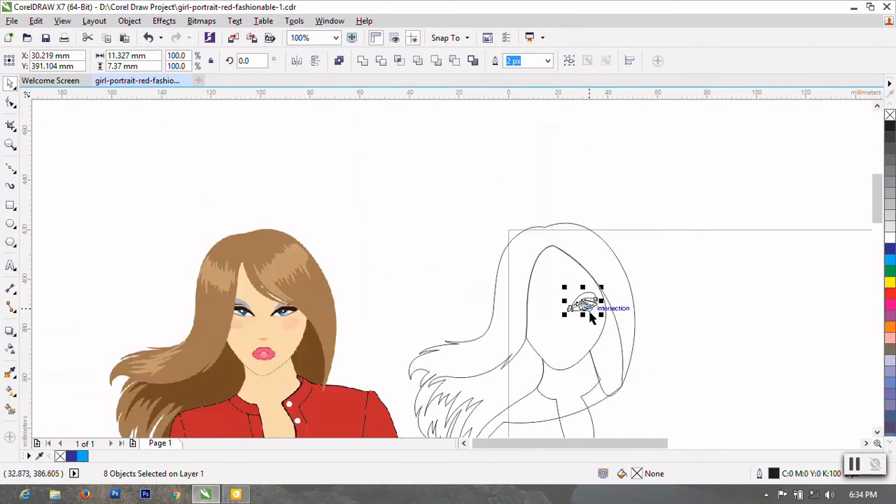
Make a horizontally mirrored copy of the eye, position it on the left side of the face and deselect it
click(315, 60)
click(296, 60)
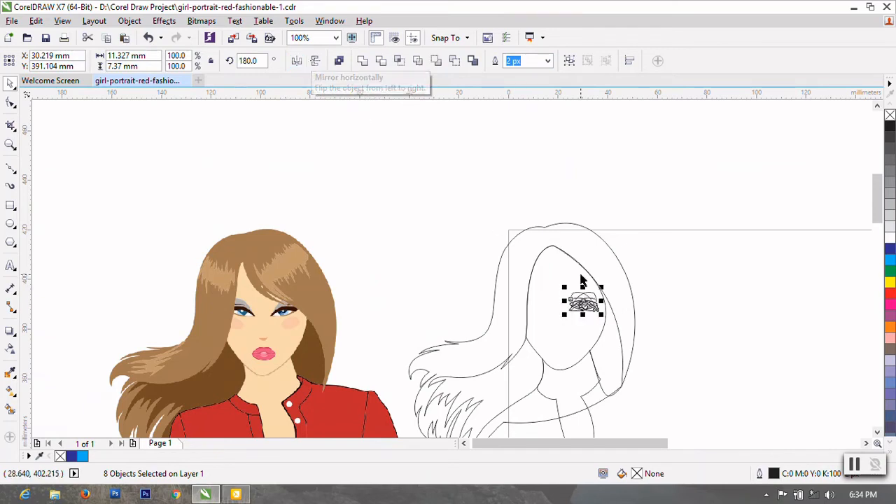
drag(582, 300, 532, 302)
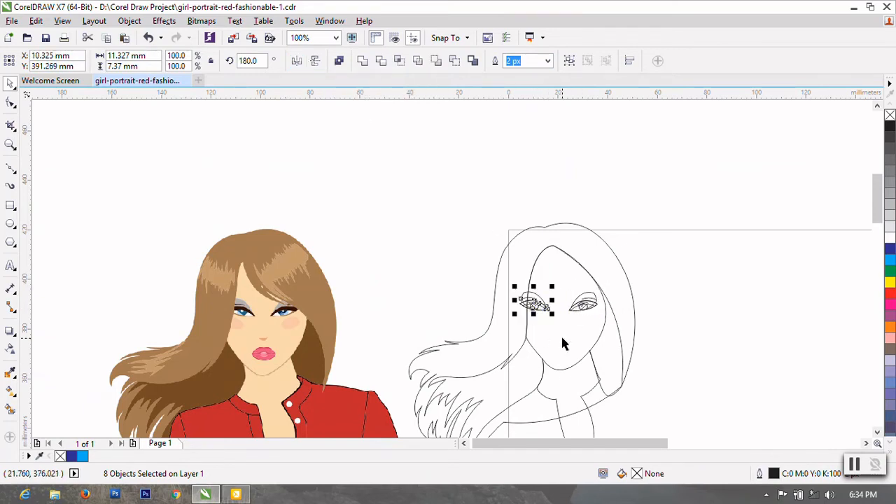
scroll(560, 340, up, 1)
scroll(557, 340, down, 1)
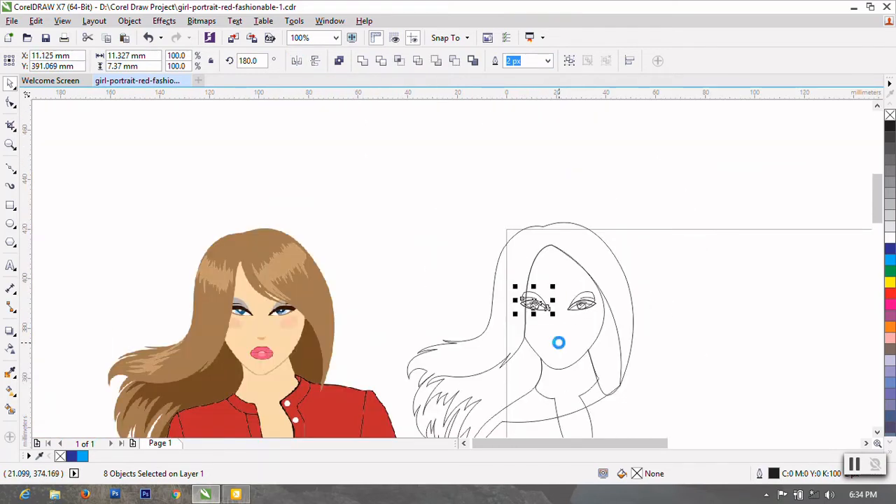
scroll(557, 339, up, 1)
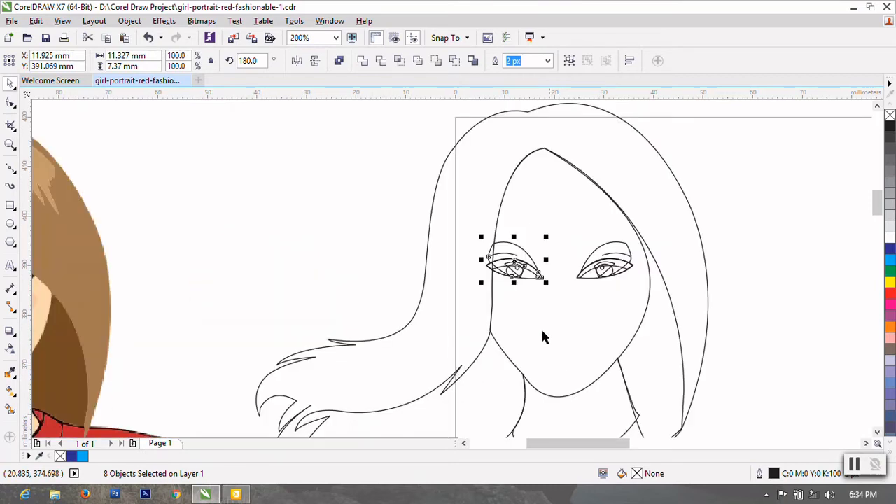
scroll(487, 298, down, 1)
click(678, 242)
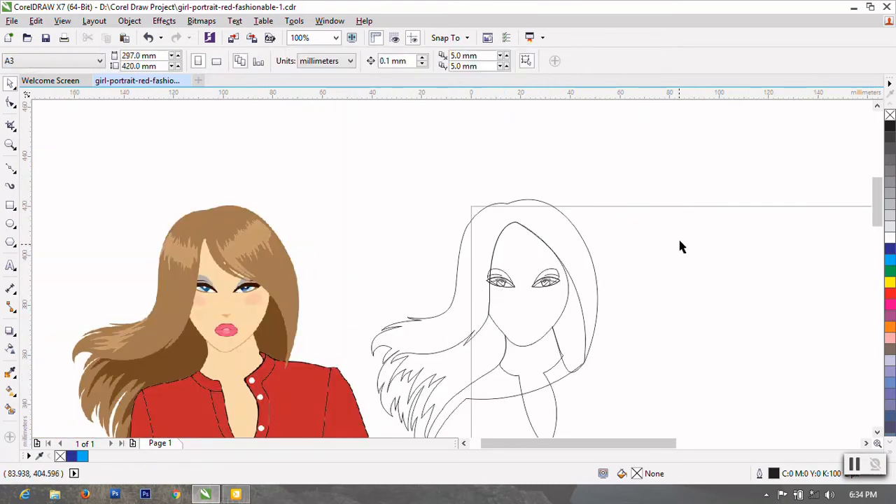
Draw a cheek ellipse about 6.4 mm wide and 4.9 mm high, tilted about 26°, below the eye on the face's right side
click(11, 223)
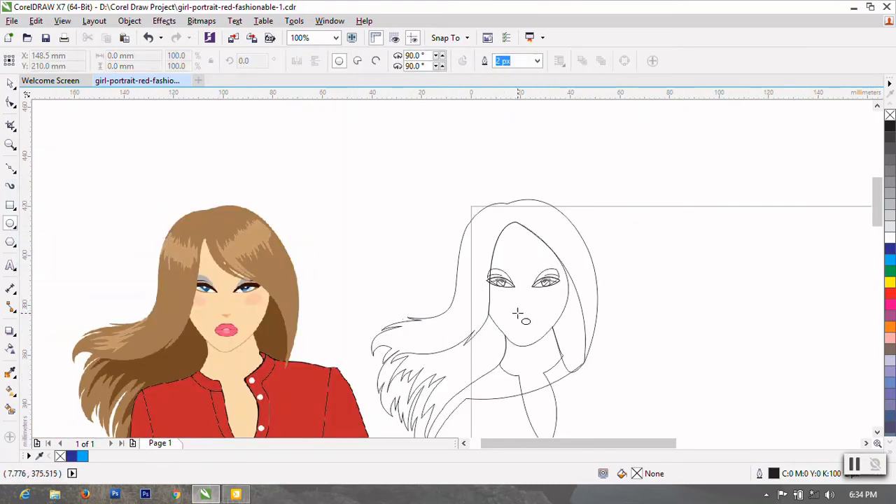
mouse_move(536, 294)
mouse_down()
mouse_move(551, 307)
mouse_move(559, 289)
mouse_move(552, 285)
mouse_up()
click(545, 299)
click(8, 84)
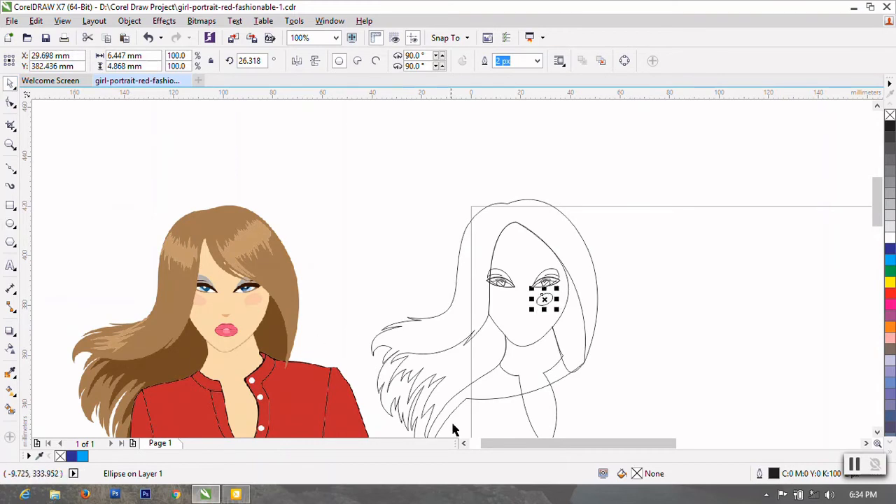
Nudge the cheek ellipse up and to the right until it sits just beneath the eye
key(Up)
key(Up)
key(Up)
key(Up)
key(Up)
key(Up)
key(Up)
key(Up)
key(Right)
key(Right)
key(Right)
key(Right)
key(Right)
key(Right)
key(Right)
key(Right)
key(Right)
key(Up)
key(Up)
key(Up)
key(Up)
key(Up)
key(Up)
key(Up)
key(Up)
key(Up)
key(Up)
key(Up)
key(Up)
key(Up)
key(Up)
key(Up)
key(Up)
key(Up)
key(Up)
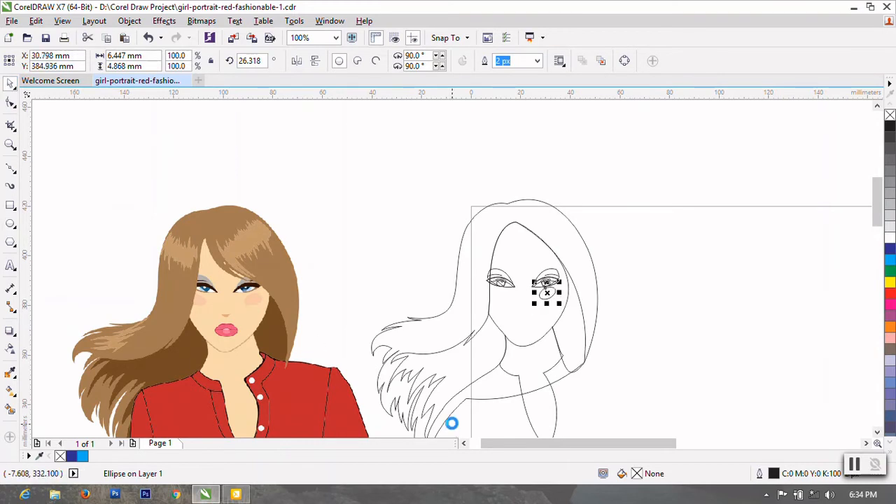
key(Right)
key(Right)
key(Right)
key(Right)
key(Right)
key(Right)
key(Right)
key(Right)
key(Right)
key(Down)
key(Down)
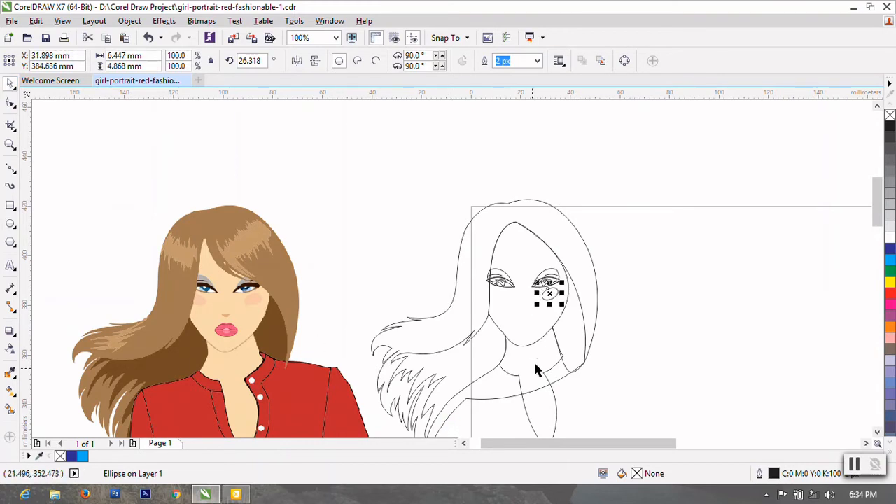
Reduce the cheek ellipse's tilt to about 15.7° and deselect it
scroll(529, 287, up, 3)
click(539, 280)
drag(562, 257, 575, 261)
scroll(575, 260, down, 3)
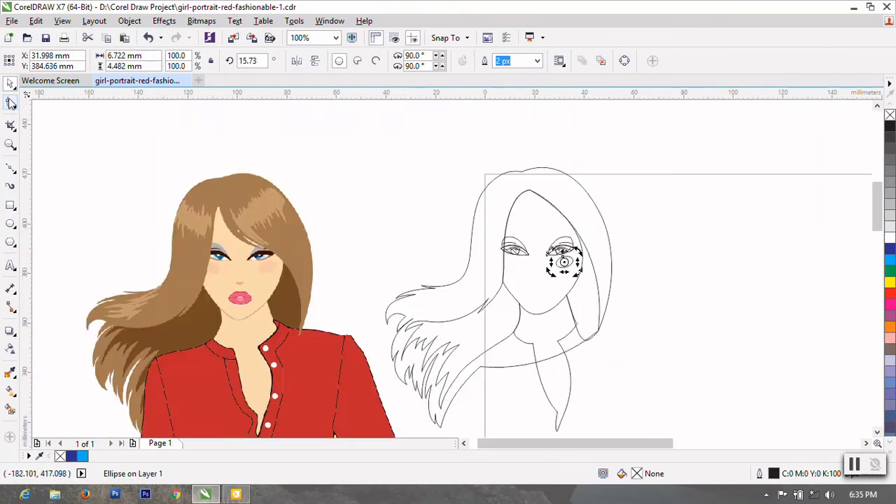
click(666, 311)
Make a horizontally mirrored copy of the cheek ellipse and place it beneath the eye on the face's left side
click(569, 265)
scroll(563, 268, up, 1)
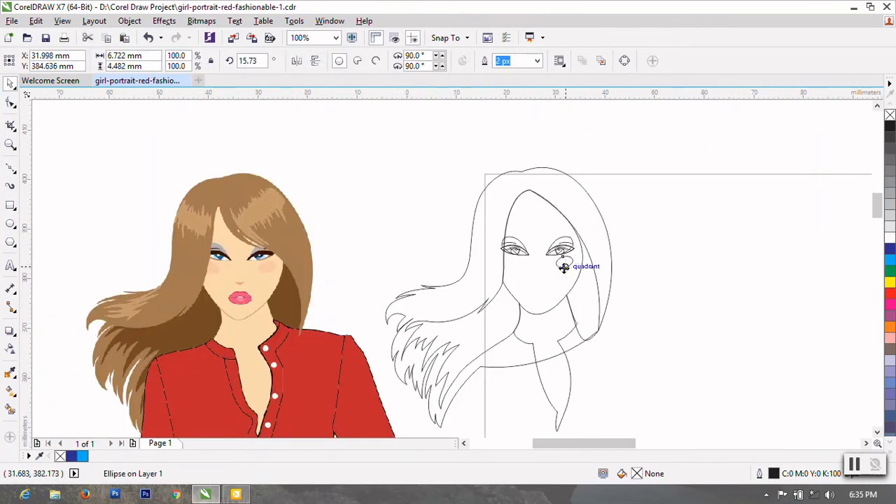
click(296, 60)
drag(564, 256, 468, 257)
scroll(469, 259, down, 1)
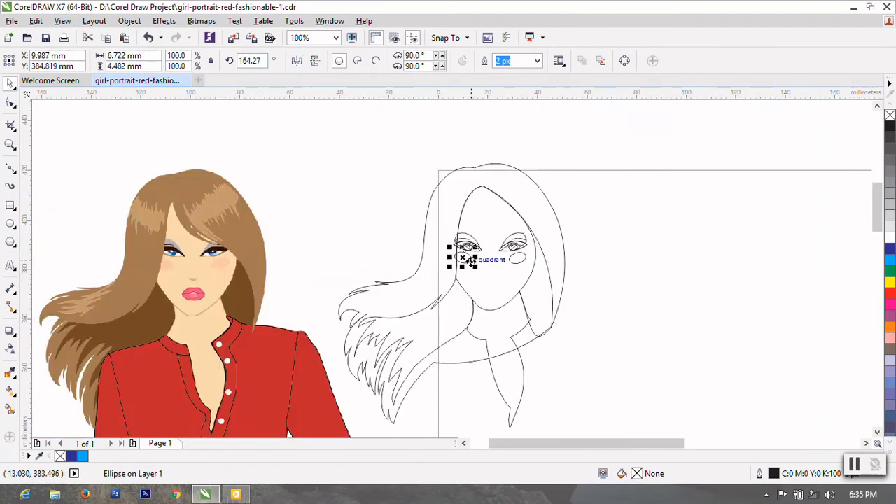
click(649, 301)
Draw a nose outline about 3.7 mm wide with the Bezier tool, with a nearly straight top edge and a rounded lower edge
click(10, 168)
scroll(198, 305, up, 1)
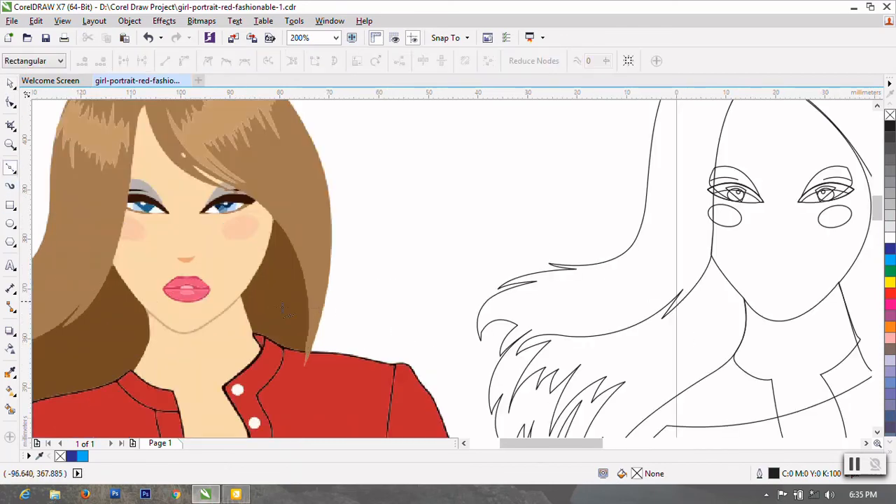
click(791, 260)
scroll(787, 261, up, 2)
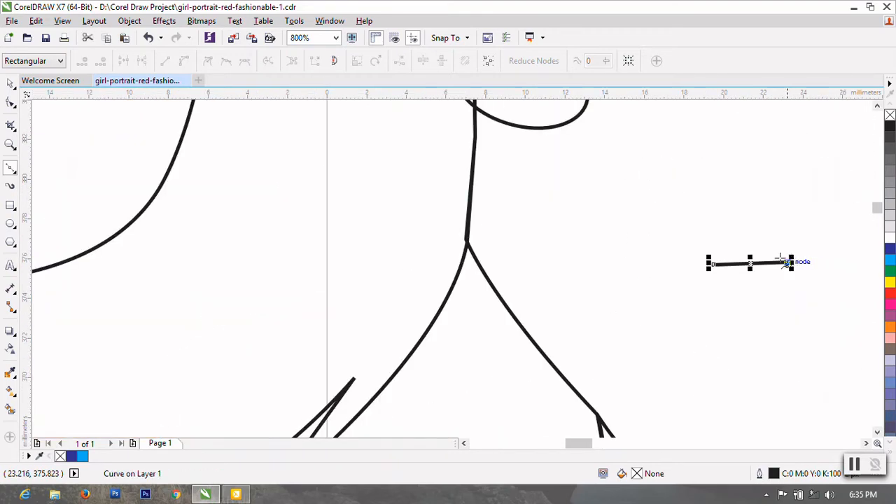
drag(718, 277, 675, 244)
Close the open end of the nose outline to form a closed curve
click(11, 103)
right_click(725, 272)
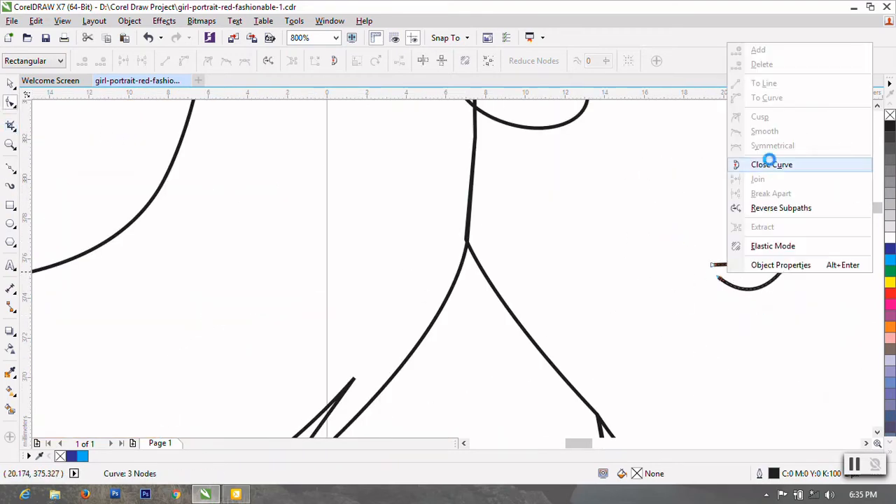
click(824, 162)
scroll(379, 223, down, 2)
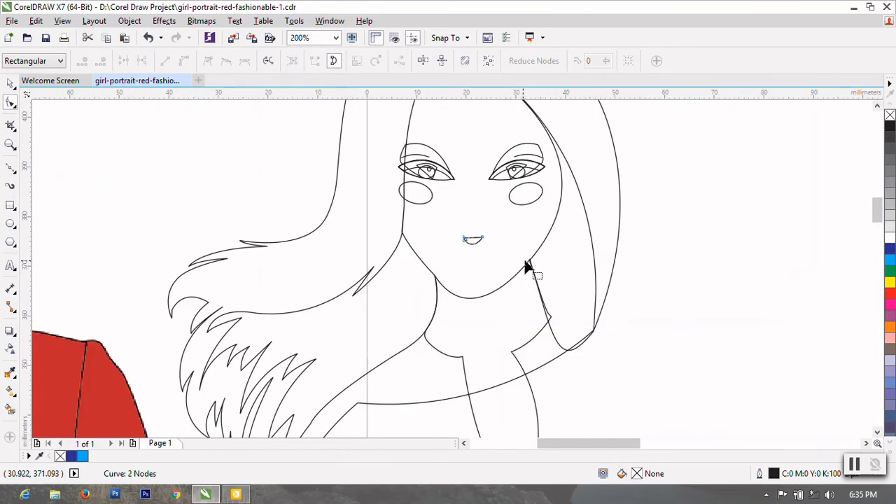
scroll(532, 262, down, 1)
Nudge the nose shape upward by about 2.2 mm and slightly to the right, and deselect it
click(10, 84)
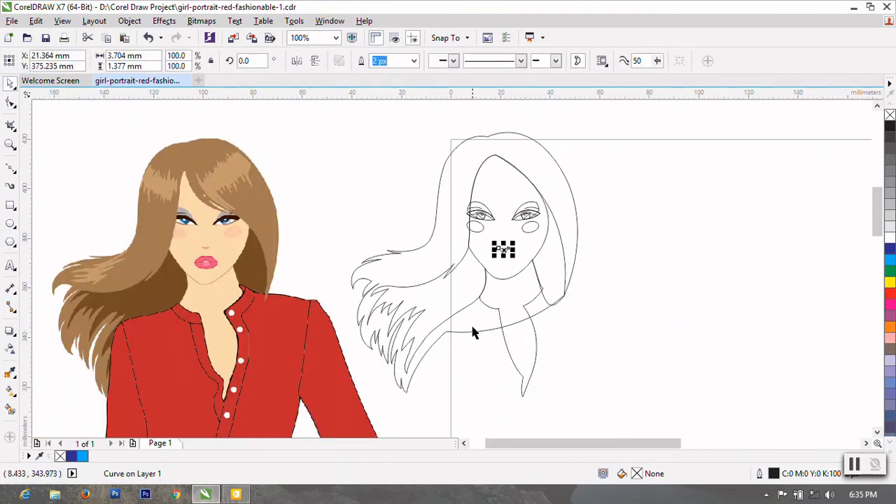
key(Up)
key(Up)
key(Up)
key(Up)
key(Up)
key(Up)
key(Up)
key(Right)
key(Up)
key(Up)
key(Up)
key(Up)
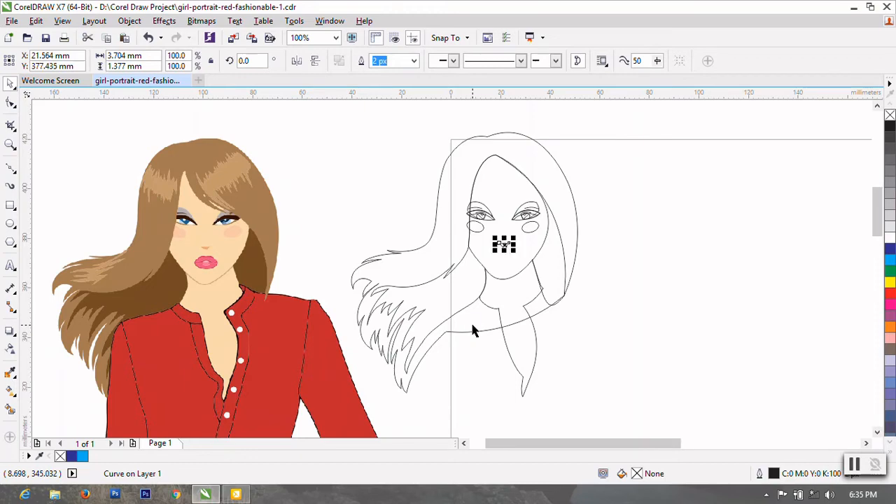
key(Up)
key(Up)
key(Up)
key(Up)
key(Up)
key(Up)
key(Up)
key(Up)
key(Down)
key(Down)
key(Down)
key(Down)
key(Down)
key(Down)
key(Down)
key(Down)
click(687, 245)
Try to reshape the nose outline by moving part of its curve, and undo the change
scroll(511, 245, up, 2)
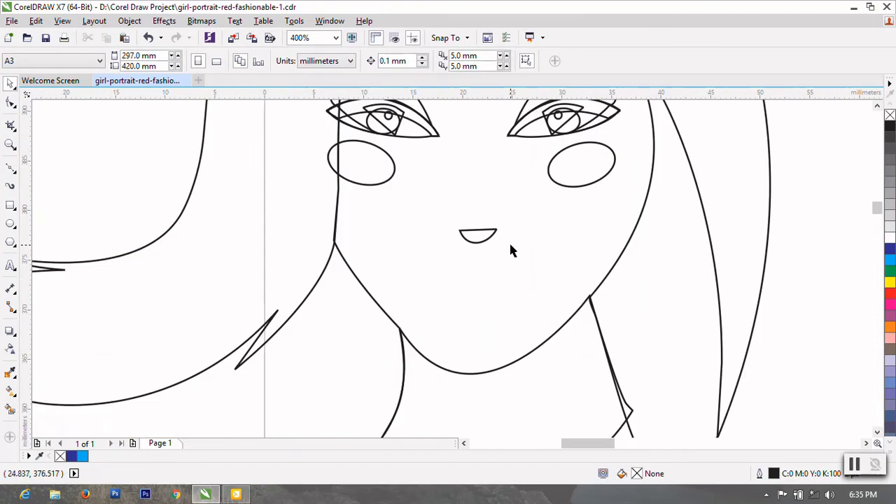
click(478, 242)
click(11, 102)
scroll(489, 235, up, 1)
mouse_move(463, 251)
mouse_down()
mouse_move(480, 240)
mouse_move(466, 245)
mouse_up()
key(ctrl+z)
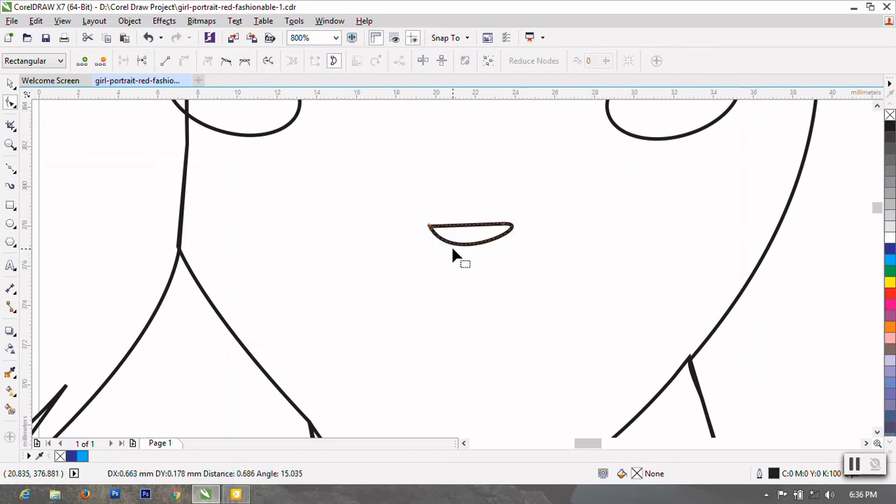
scroll(589, 273, down, 3)
click(11, 168)
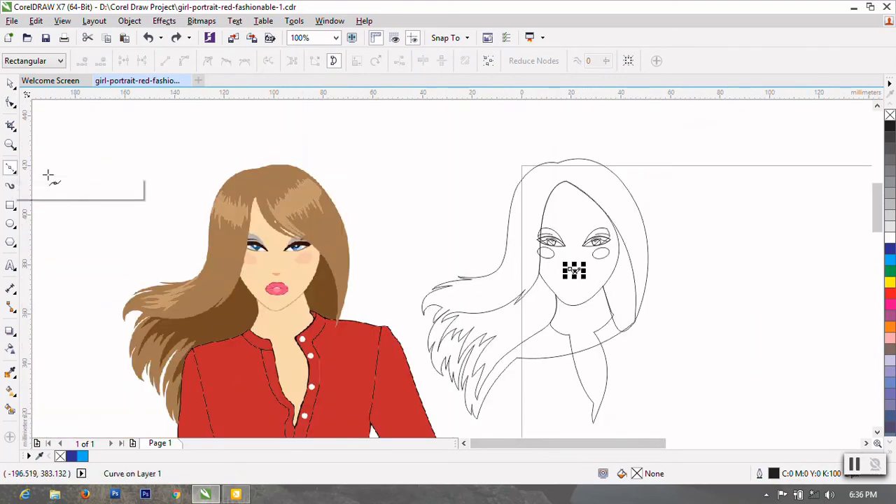
scroll(552, 264, up, 1)
scroll(464, 366, down, 1)
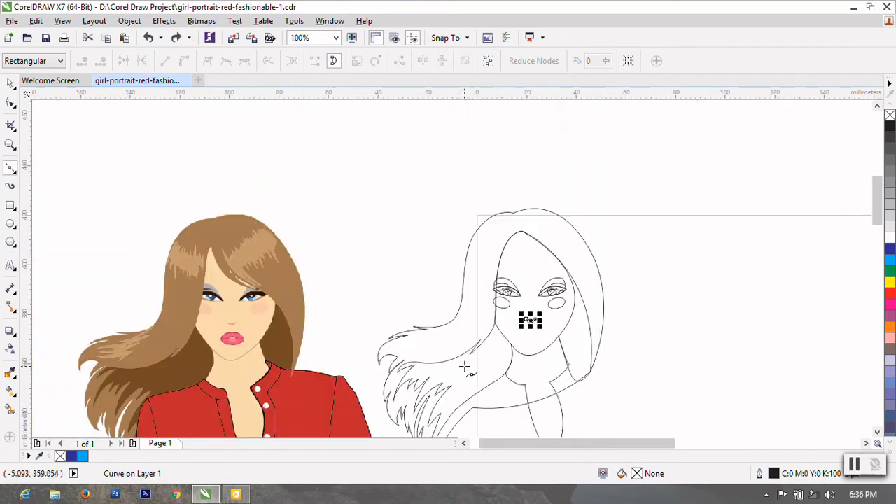
Select the entire line drawing and move it about 59 mm left and 8 mm down, beside the reference figure's face
click(11, 83)
scroll(306, 160, down, 1)
drag(478, 136, 334, 352)
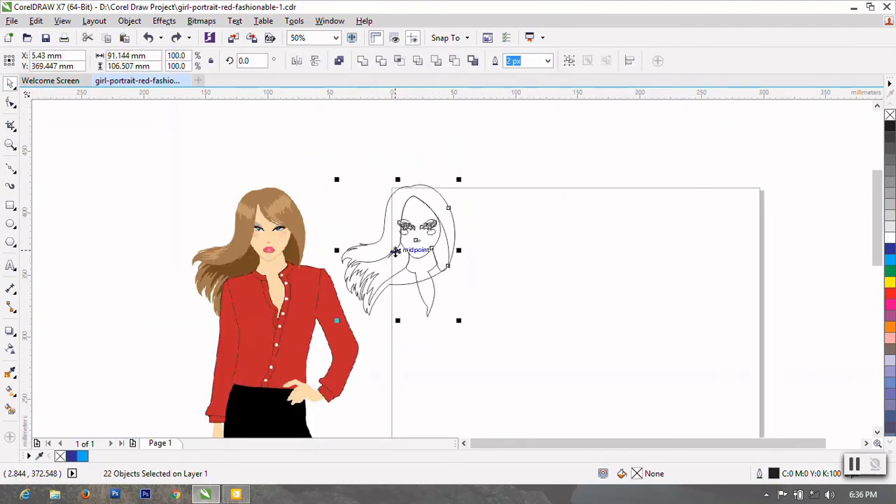
drag(396, 252, 323, 262)
scroll(308, 223, up, 1)
scroll(302, 215, up, 1)
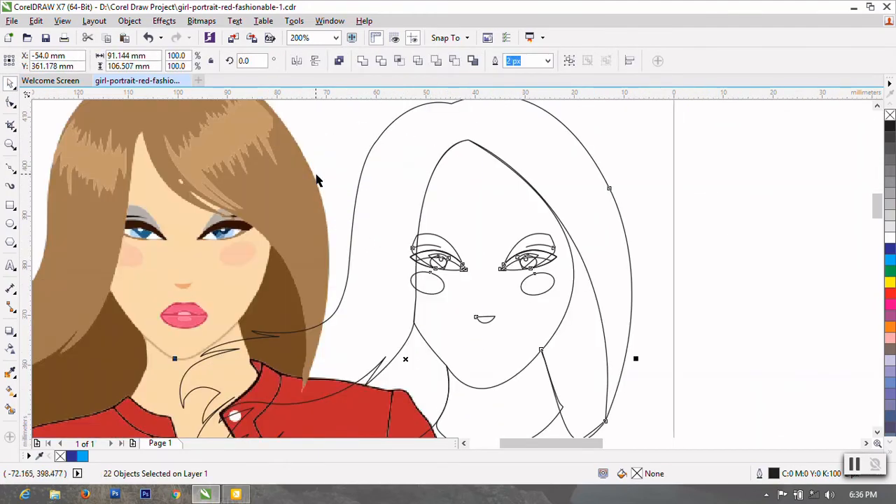
Draw the outer lip outline below the nose with Bezier curves, about 10.5 mm wide and 4.6 mm high
click(332, 247)
click(743, 171)
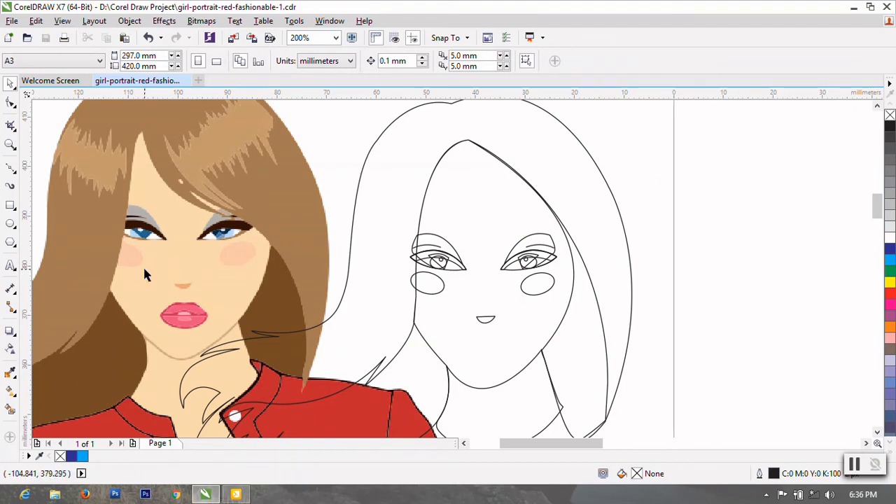
click(11, 167)
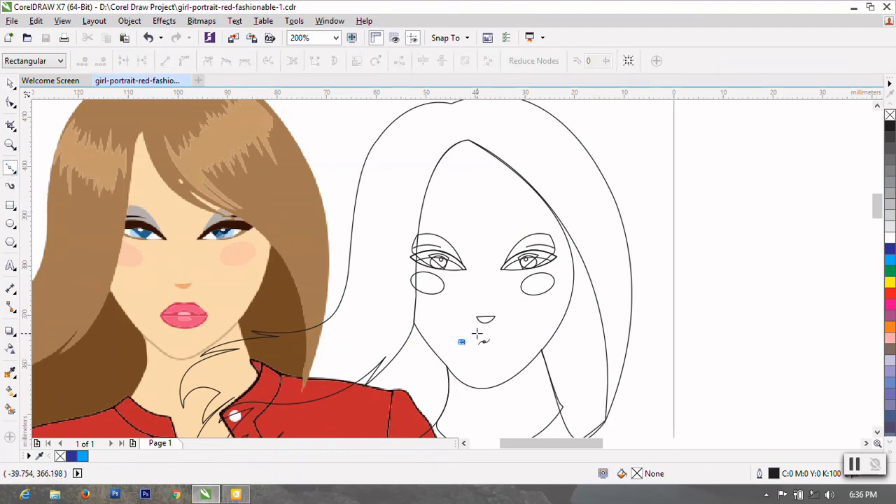
mouse_move(484, 330)
mouse_down()
mouse_move(536, 356)
mouse_move(560, 382)
mouse_move(552, 375)
mouse_up()
scroll(503, 332, up, 2)
scroll(545, 371, down, 2)
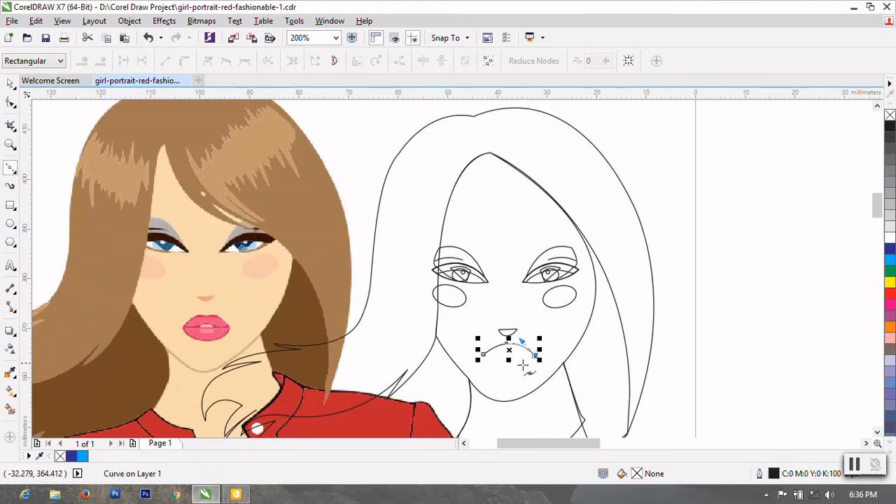
scroll(490, 357, up, 2)
drag(478, 350, 426, 310)
Close the open end of the outer lip outline and deselect it
click(11, 102)
right_click(532, 366)
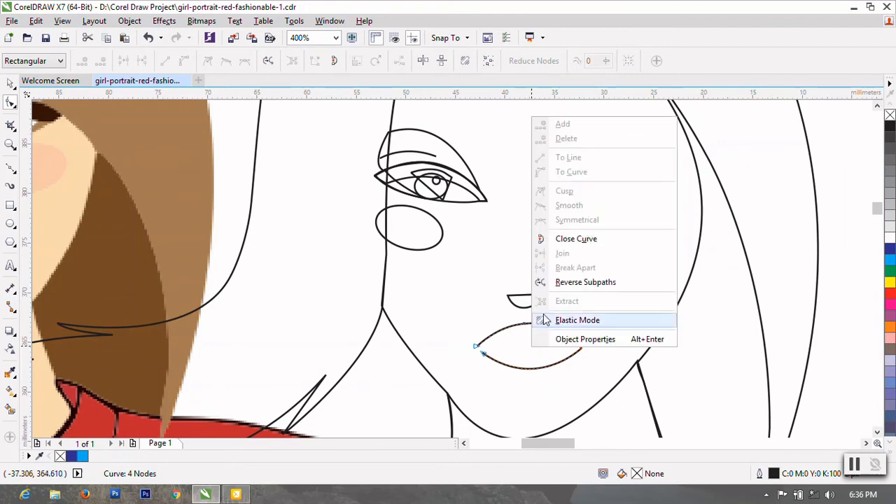
click(559, 243)
scroll(525, 353, down, 2)
click(10, 82)
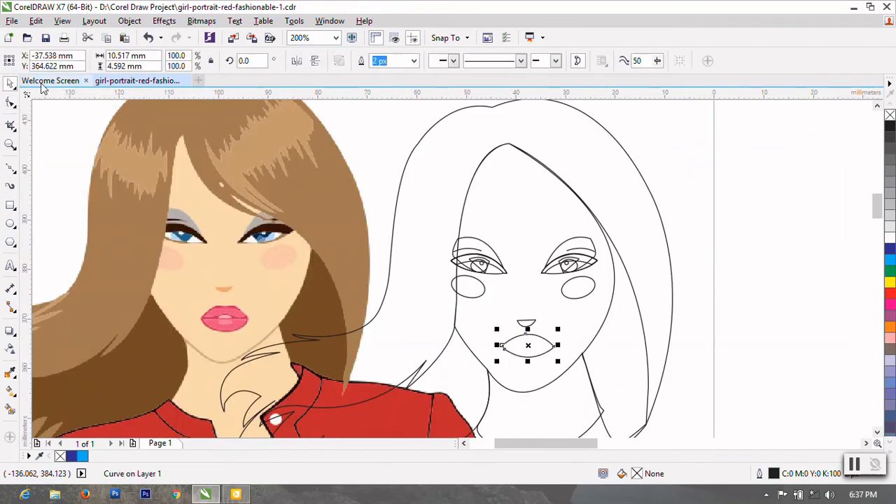
click(96, 346)
Draw a Bezier curve from the left mouth corner just inside the upper lip edge, with a slight dip at its centre
click(10, 165)
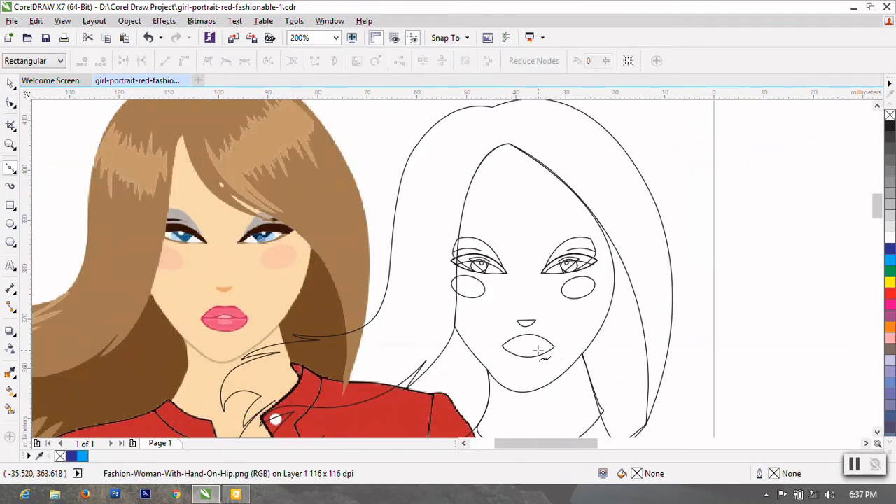
scroll(538, 350, up, 2)
click(394, 328)
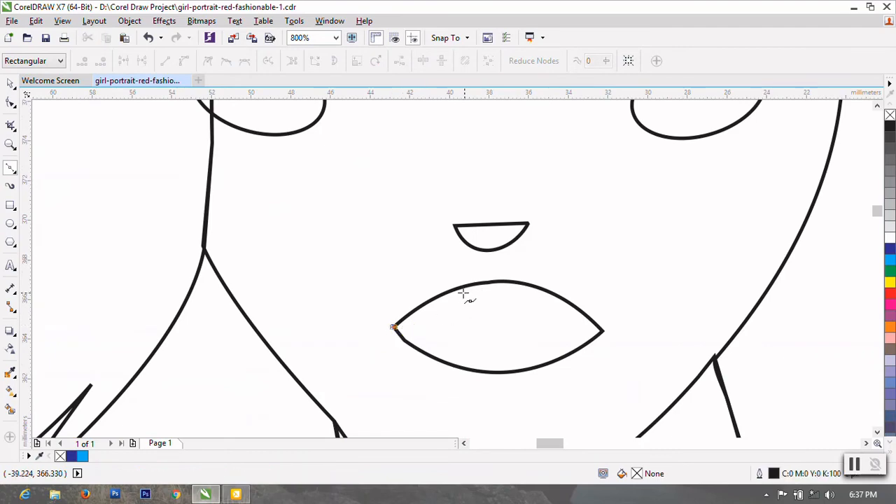
click(463, 294)
scroll(480, 294, up, 2)
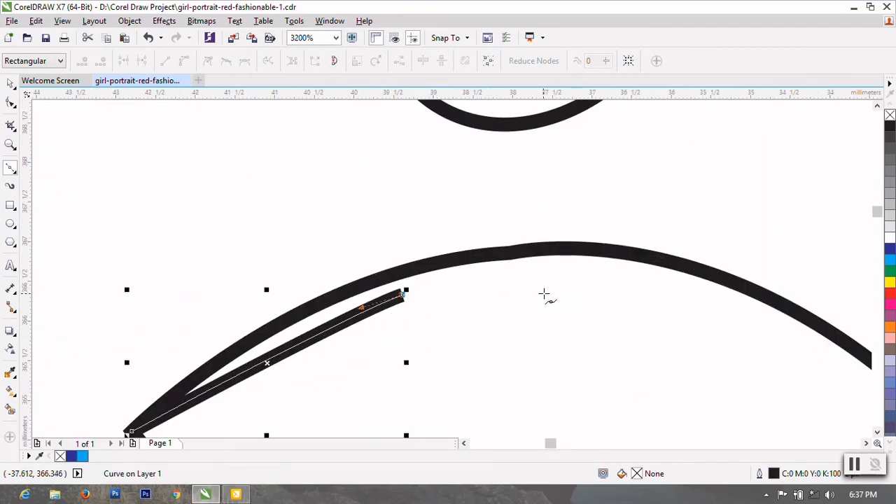
drag(544, 294, 580, 298)
scroll(518, 297, down, 2)
scroll(523, 297, up, 2)
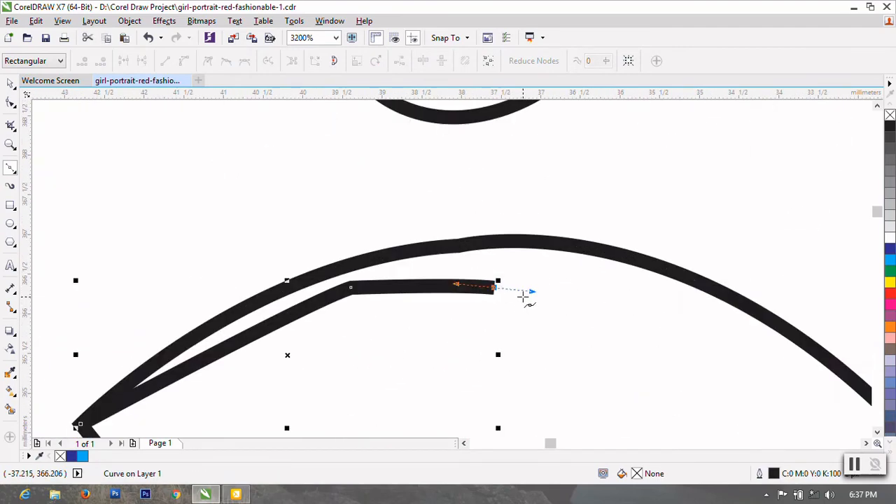
key(ctrl+z)
drag(488, 279, 569, 294)
scroll(492, 276, down, 2)
scroll(521, 288, up, 1)
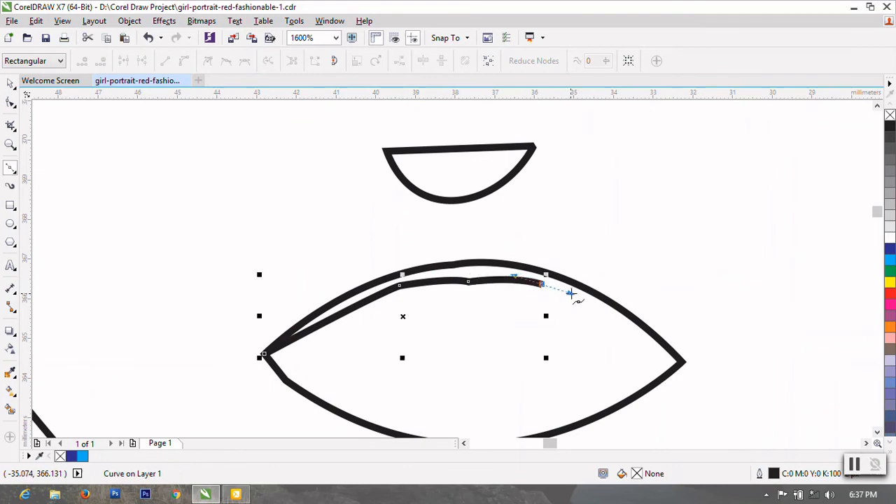
Continue the inner lip curve to the right mouth corner and return along the upper lip edge toward the left corner
double_click(540, 284)
click(681, 362)
key(ctrl+z)
drag(681, 362, 732, 405)
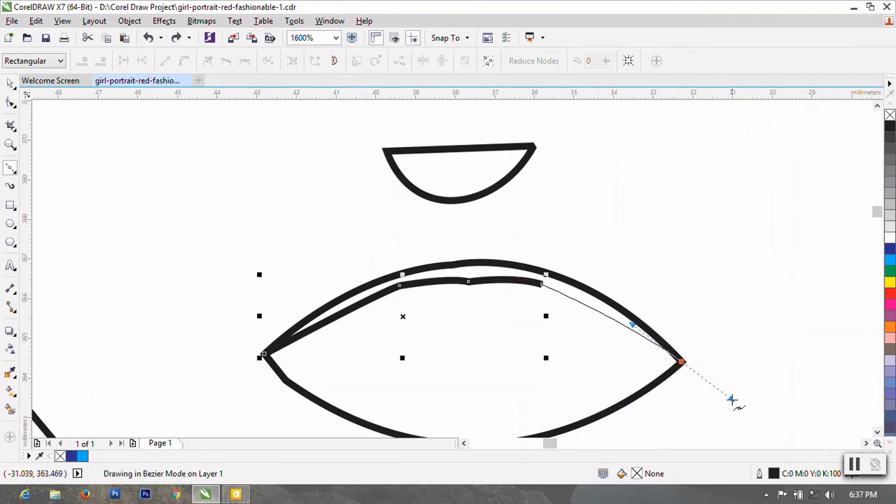
drag(455, 265, 325, 285)
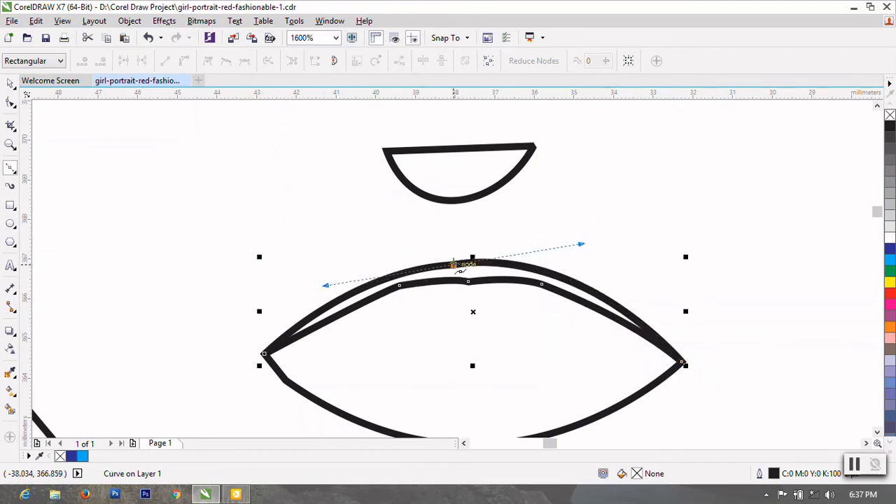
drag(287, 333, 190, 406)
Close the upper lip edge shape and deselect it
click(10, 103)
right_click(419, 334)
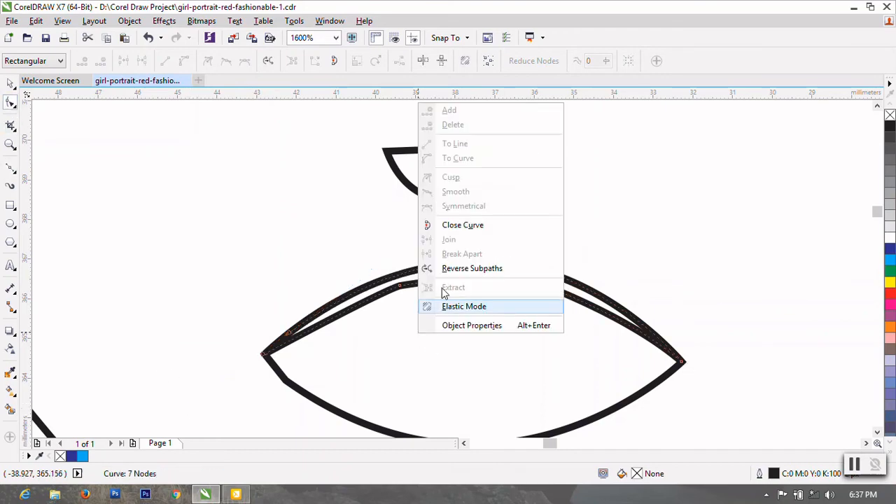
click(450, 227)
scroll(459, 253, down, 3)
click(10, 83)
click(522, 268)
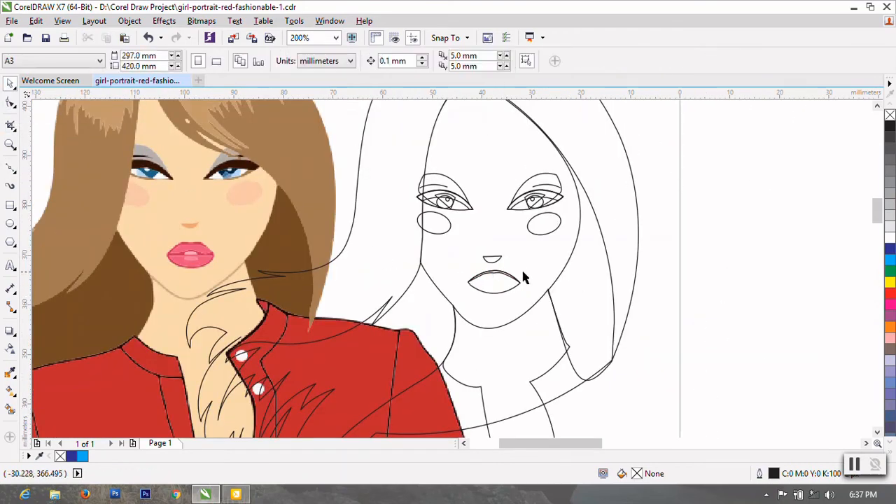
Start the dividing line between the lips with a nearly straight segment from the left mouth corner and a small arch at the centre
scroll(338, 265, up, 1)
click(11, 168)
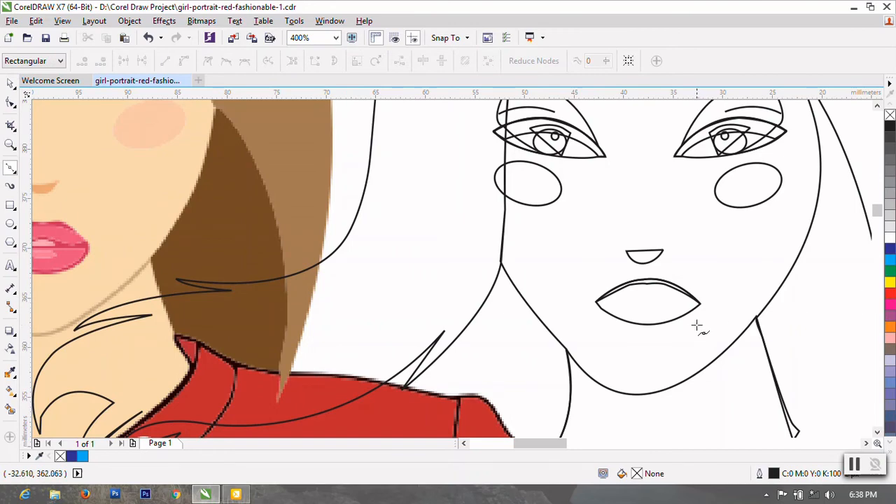
drag(560, 443, 557, 443)
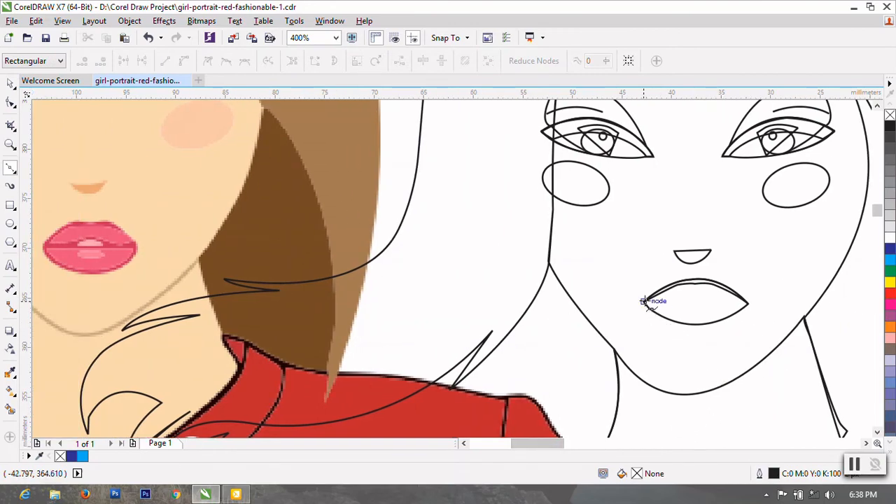
scroll(716, 306, up, 2)
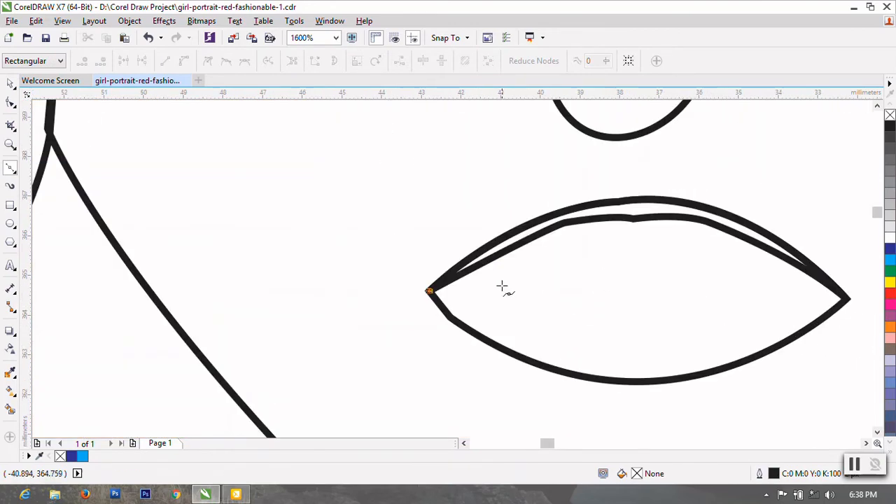
click(437, 285)
click(585, 280)
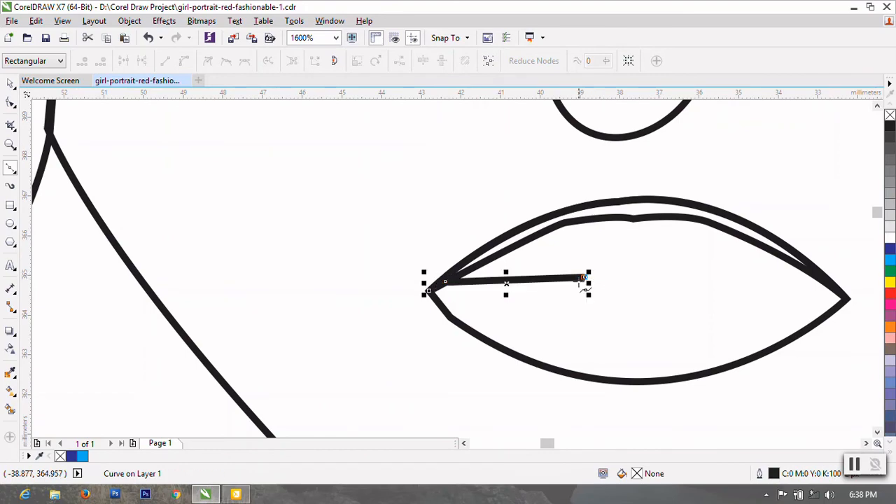
scroll(583, 281, down, 3)
scroll(595, 278, up, 1)
scroll(601, 275, up, 1)
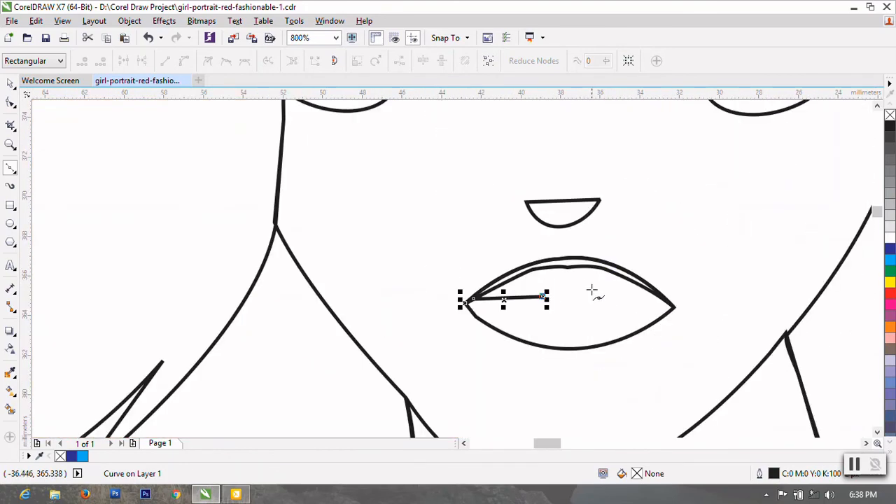
drag(587, 289, 605, 307)
scroll(586, 297, up, 1)
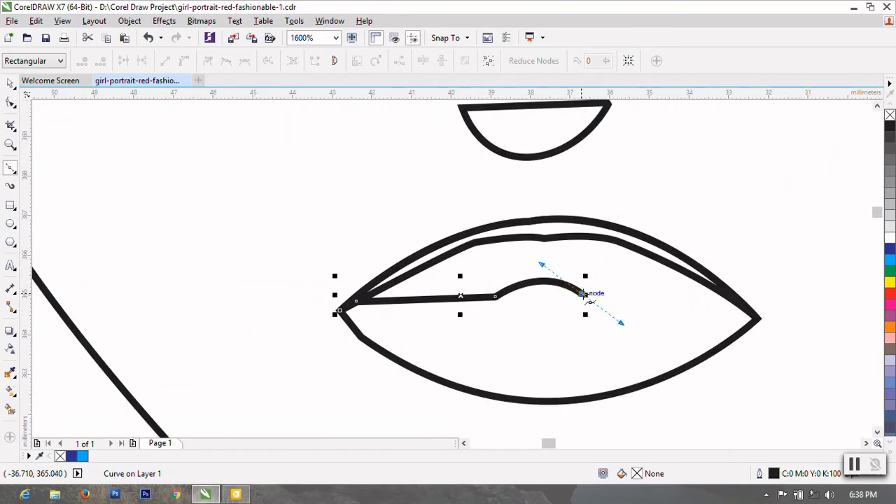
Try to continue the lip dividing line straight from the arch to the right mouth corner, and undo it
click(585, 294)
click(744, 308)
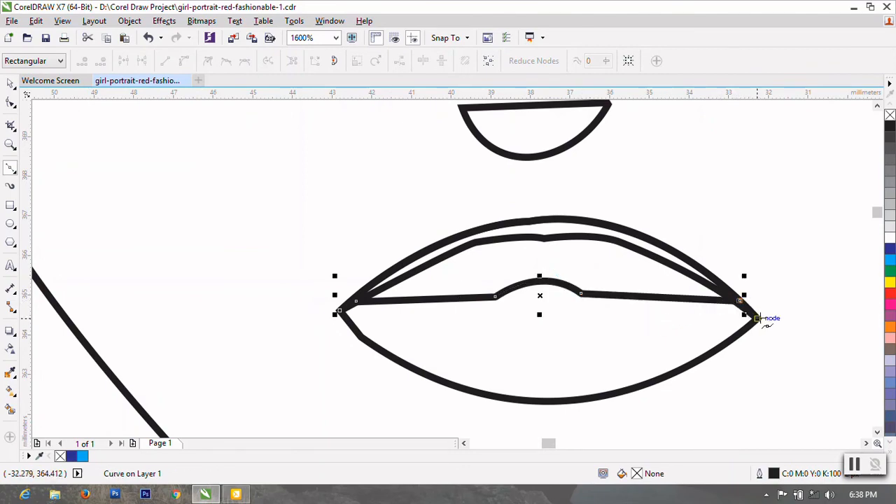
scroll(755, 315, down, 2)
scroll(753, 314, up, 2)
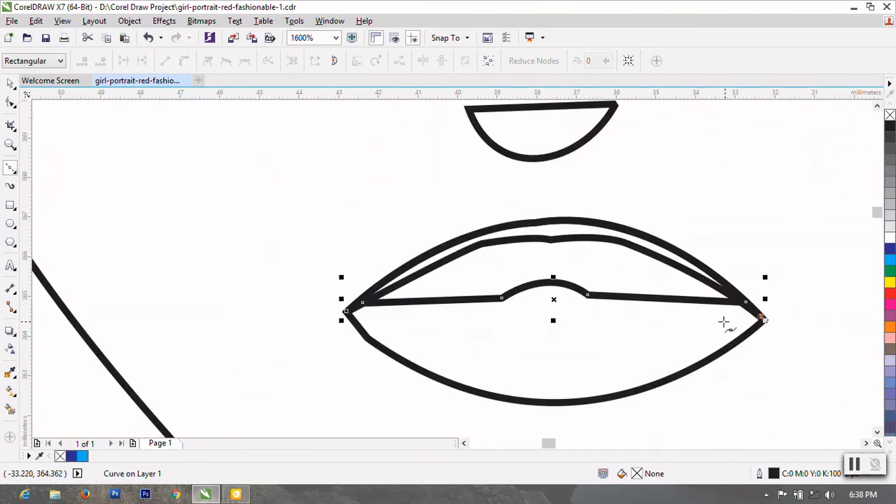
key(ctrl+z)
Extend the lip dividing line from the central arch with a slightly sagging curve and end it at the right mouth corner
click(588, 296)
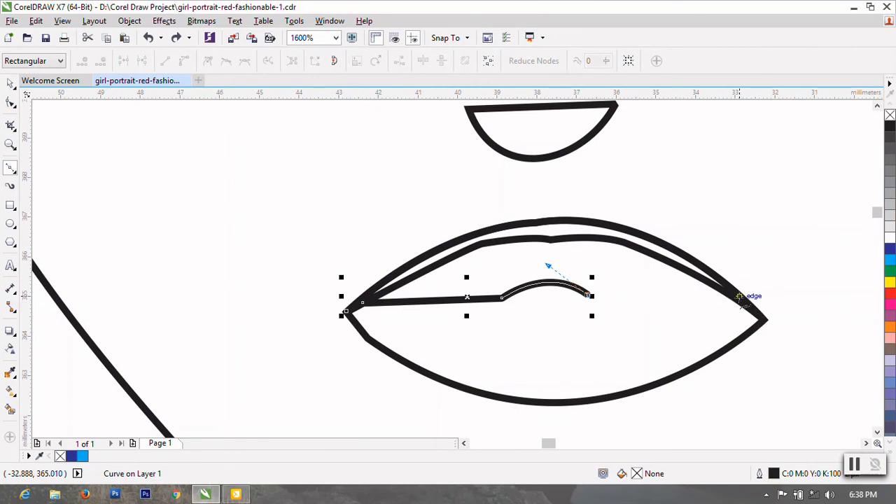
click(740, 298)
key(F10)
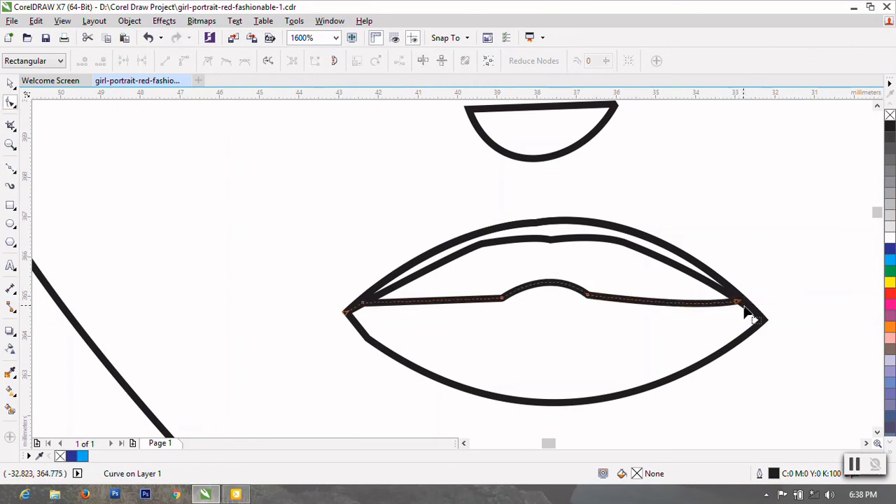
click(11, 168)
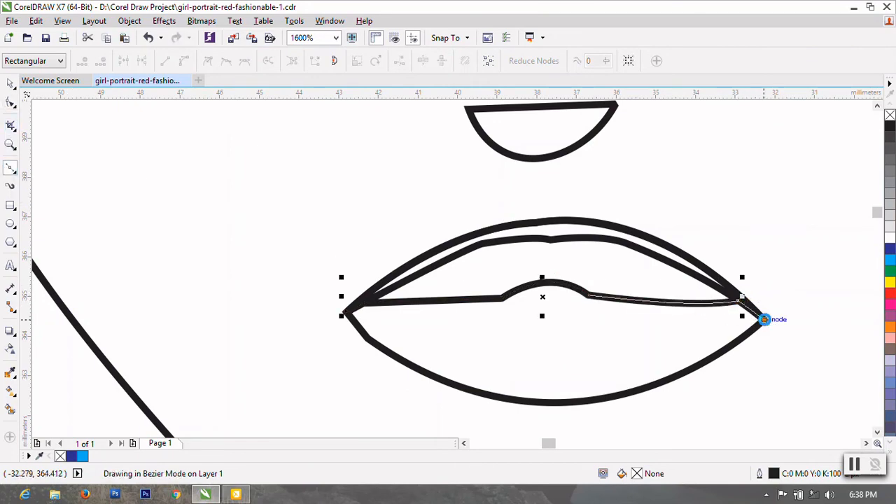
Begin the dividing shape's lower edge with a short, gently curved segment inward from the right mouth corner
scroll(764, 319, down, 2)
scroll(756, 317, up, 2)
drag(691, 319, 641, 324)
click(692, 319)
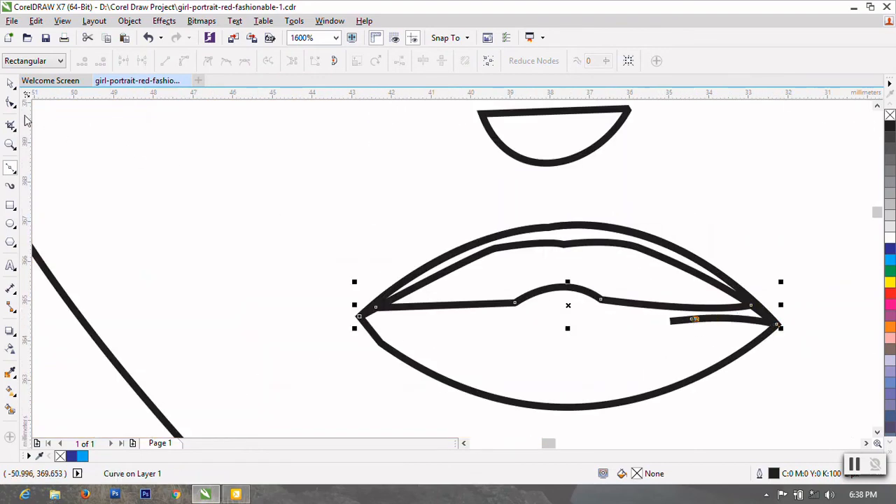
key(ctrl+z)
click(693, 319)
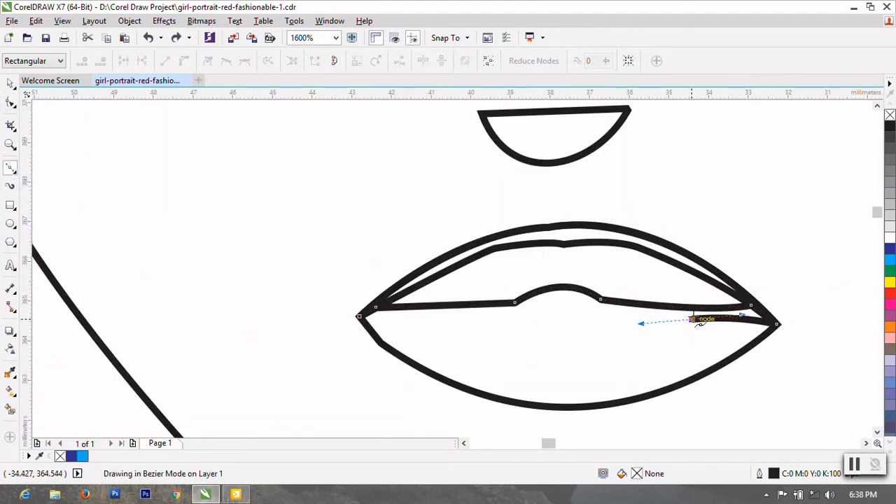
Try to run the lower edge straight to the left mouth corner, and undo it
scroll(699, 322, down, 2)
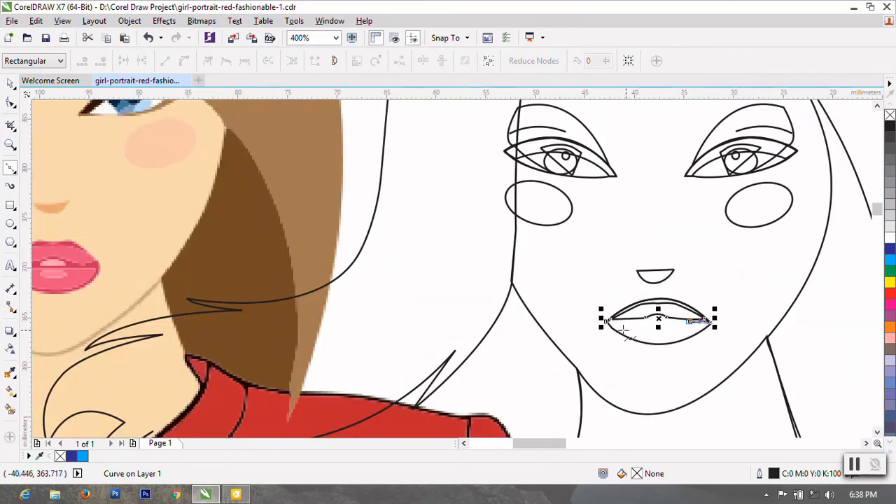
scroll(612, 321, up, 2)
click(544, 306)
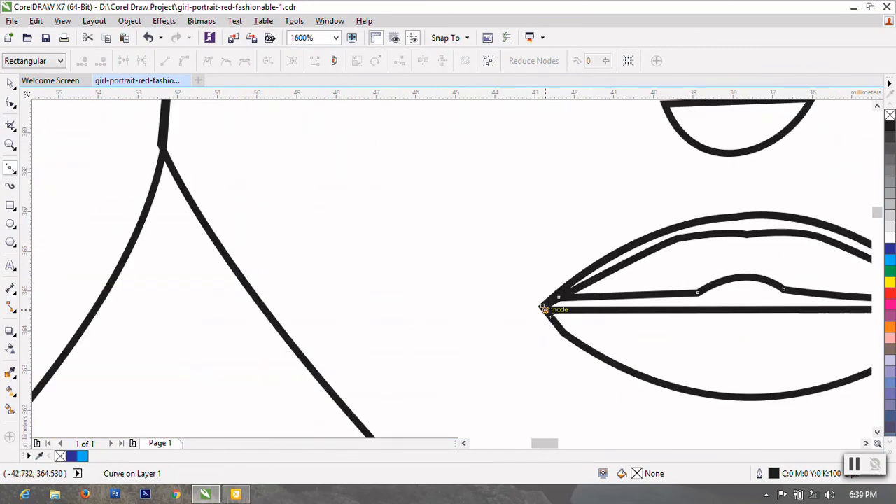
scroll(567, 312, down, 2)
scroll(574, 316, up, 2)
key(ctrl+z)
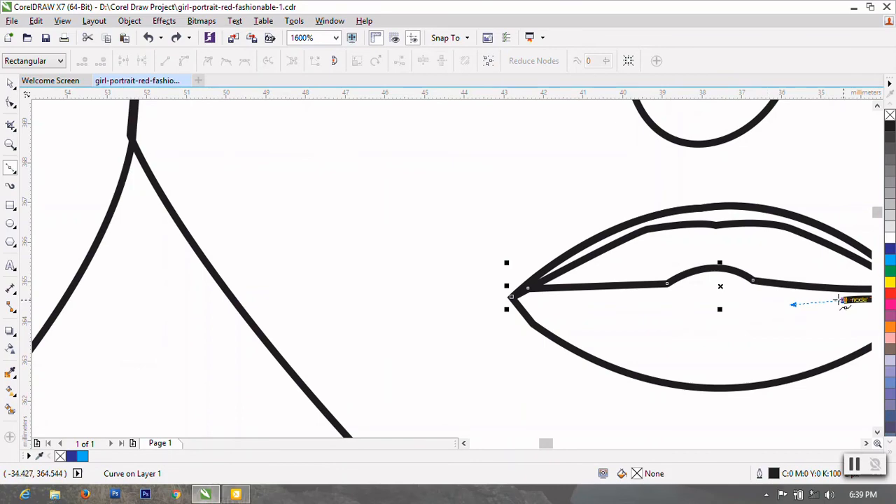
Draw the lower edge straight across the mouth and curve its end down into the left mouth corner
click(589, 300)
scroll(560, 306, down, 1)
scroll(572, 312, up, 1)
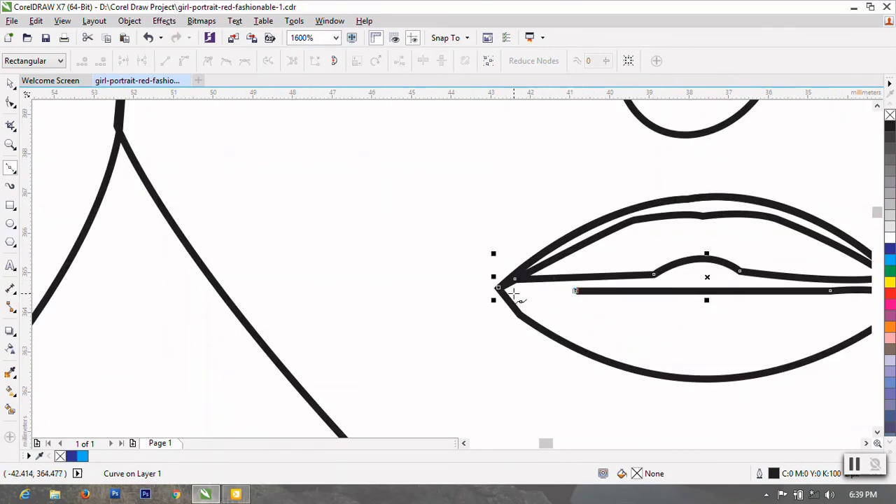
drag(503, 294, 486, 301)
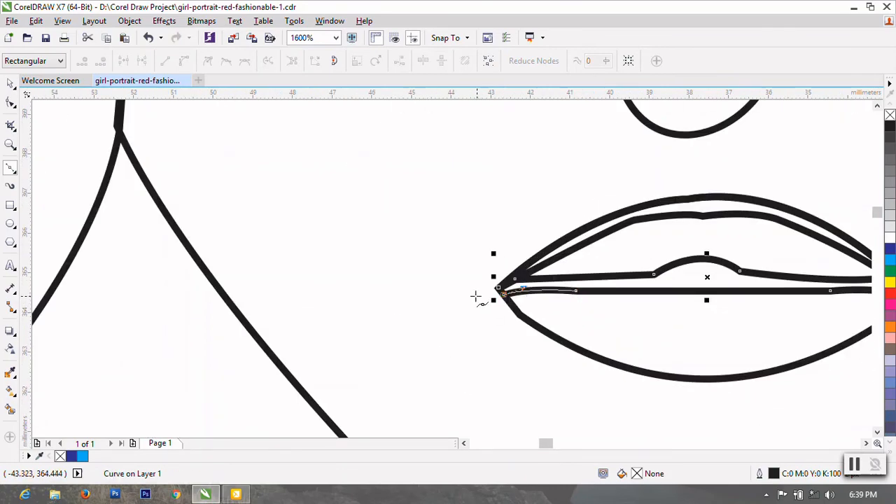
Close the dividing shape between the lips and get the Bezier tool ready for another curve
scroll(482, 296, down, 2)
click(10, 103)
right_click(504, 303)
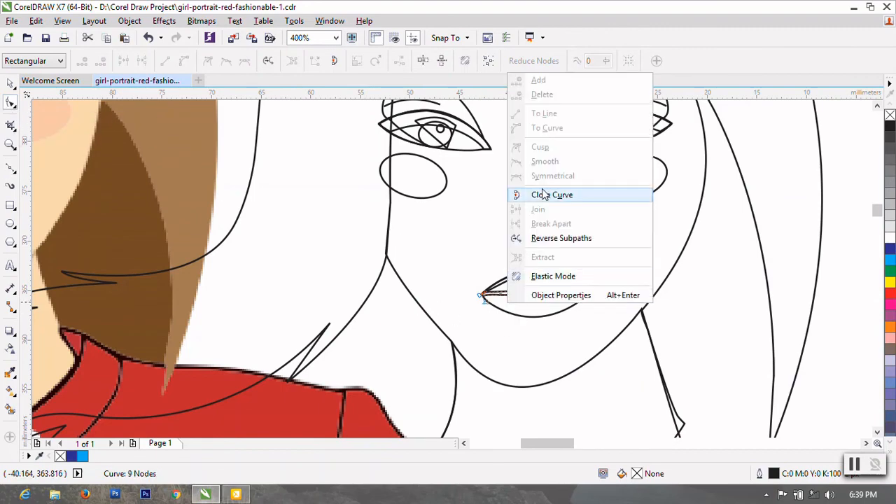
click(549, 194)
scroll(731, 319, down, 1)
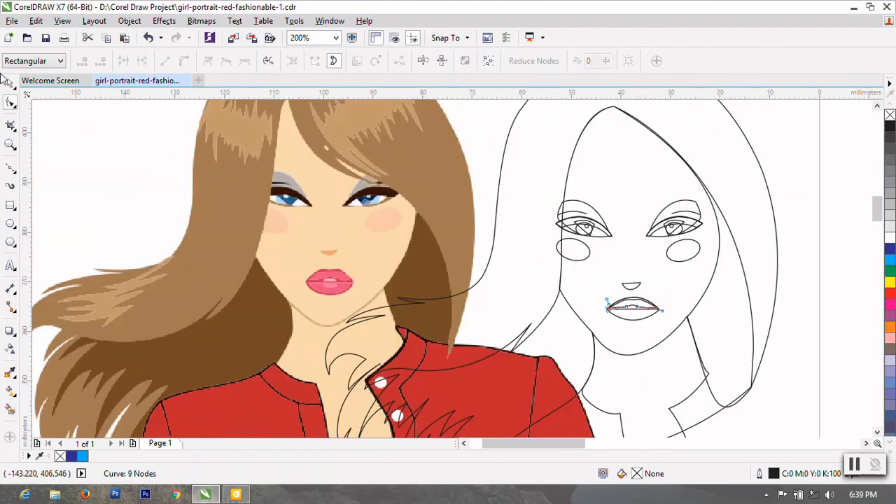
click(11, 171)
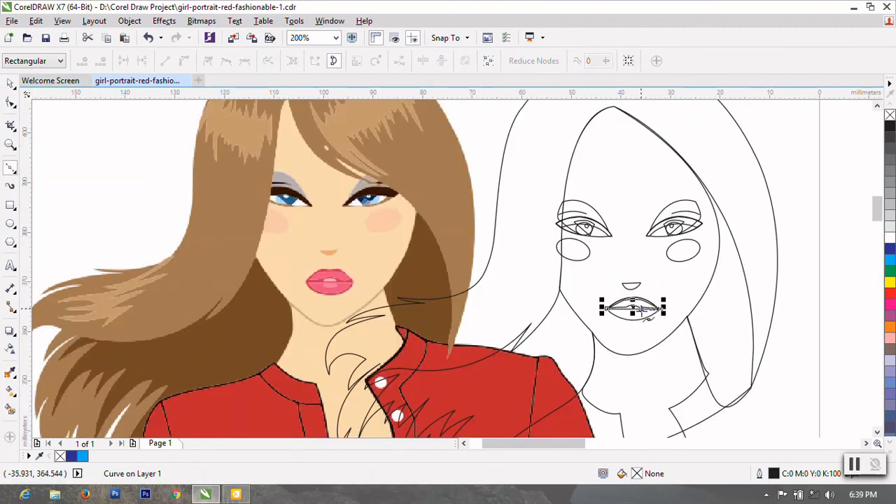
Draw a Bezier curve inside the lower lip, bowing down from the left mouth corner to the right mouth corner
scroll(640, 312, up, 2)
click(10, 84)
click(111, 161)
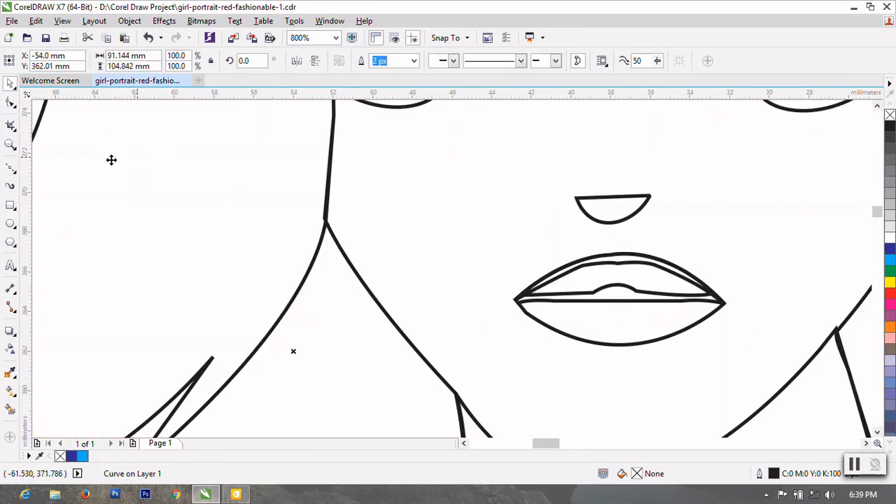
click(10, 168)
scroll(711, 306, up, 1)
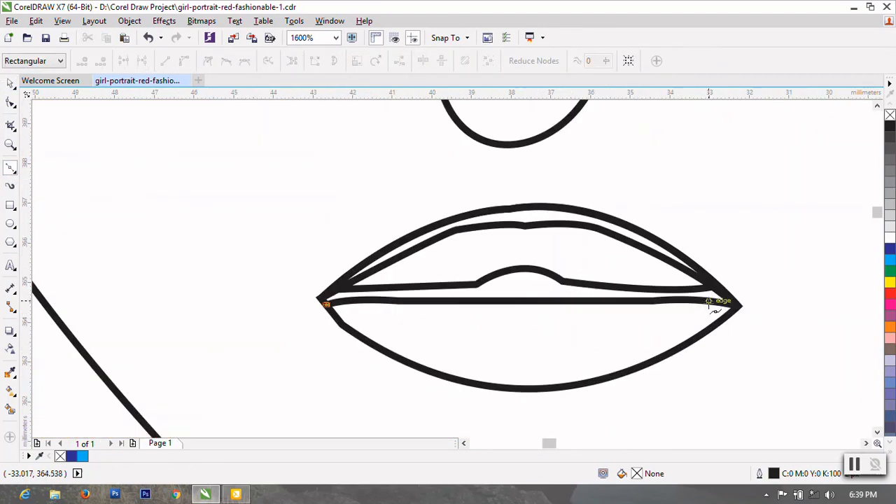
drag(734, 308, 763, 146)
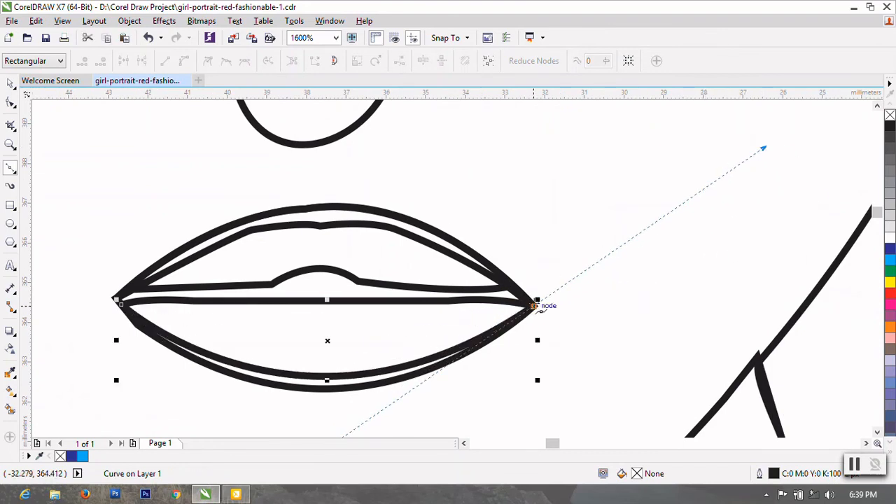
Trace back along the lower lip's outer edge to the left mouth corner and close the thin crescent shape
mouse_move(326, 387)
mouse_down()
mouse_move(200, 379)
mouse_move(224, 381)
mouse_up()
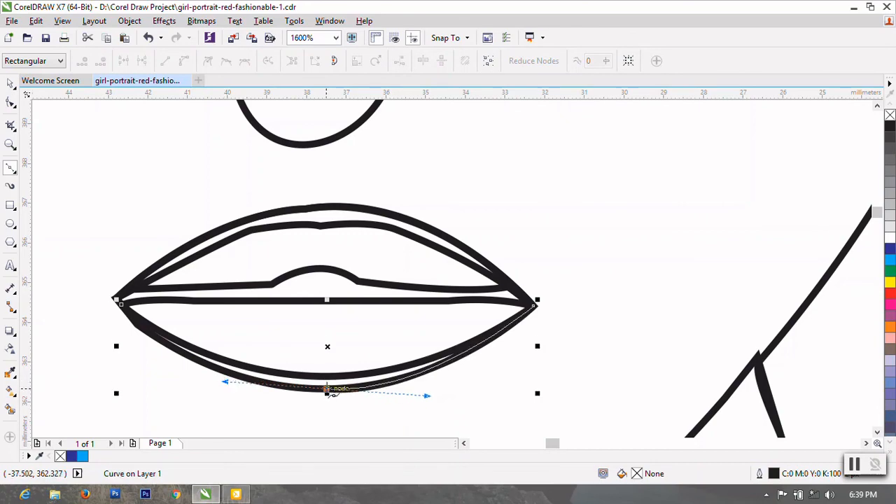
drag(120, 319, 44, 226)
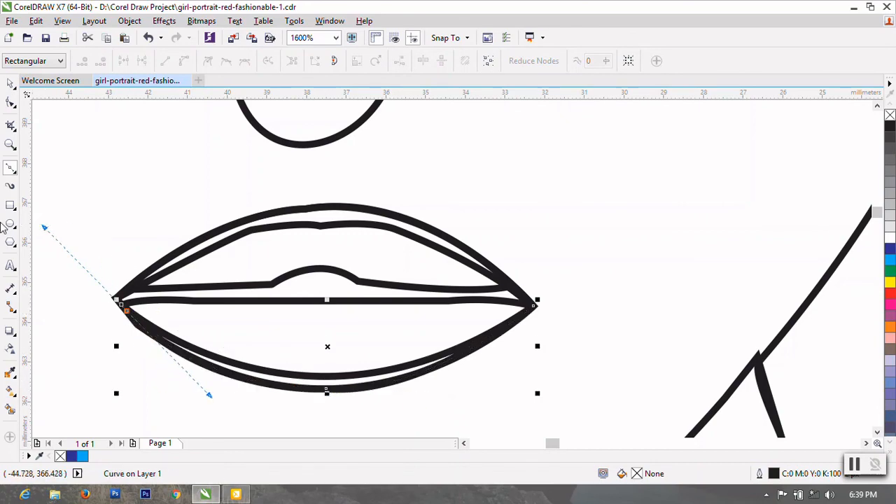
key(F10)
right_click(213, 315)
click(250, 209)
scroll(565, 321, down, 3)
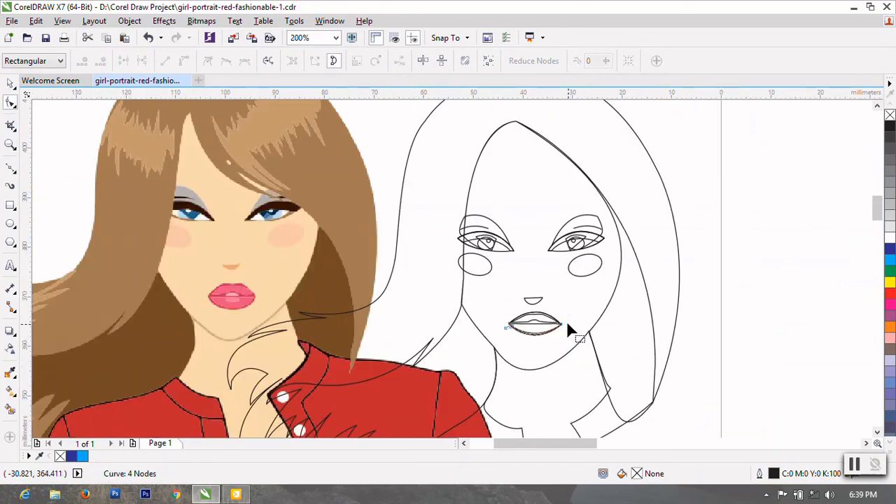
Draw a flat ellipse about 1.5 mm wide and 0.37 mm high beneath the central bump between the lips
click(10, 83)
click(348, 124)
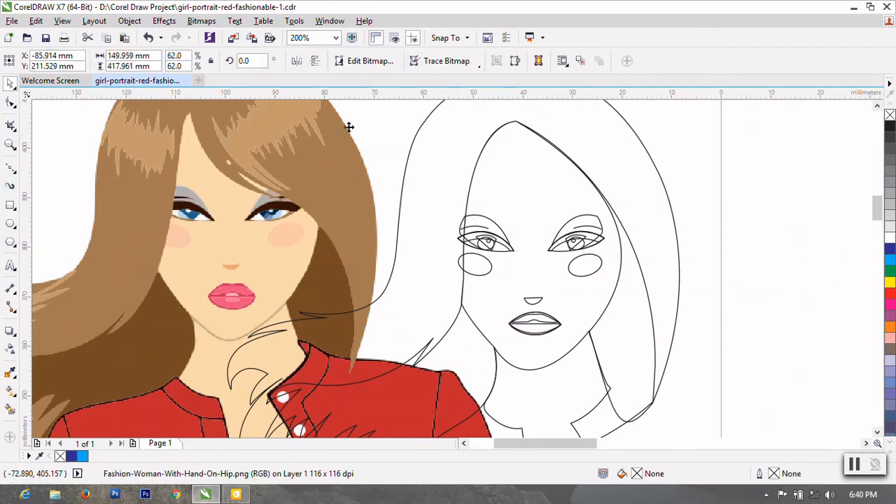
click(11, 224)
scroll(518, 318, up, 4)
drag(434, 291, 548, 322)
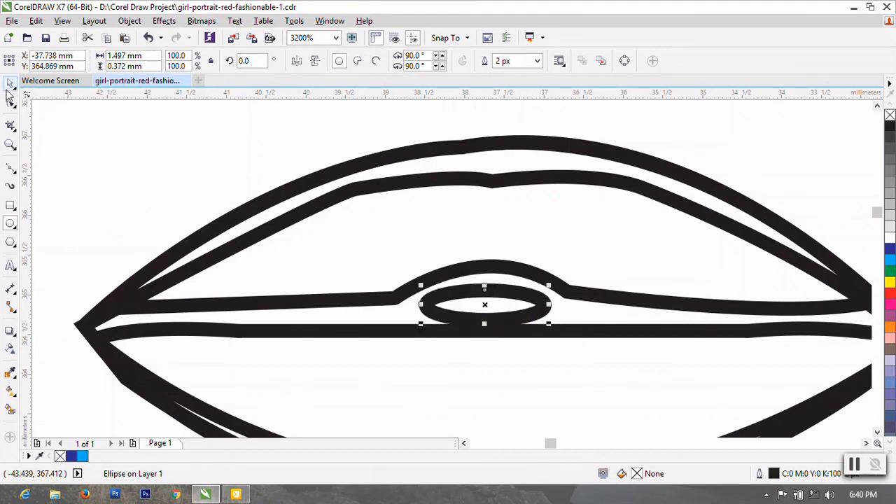
Duplicate the small ellipse and move the copy 0.8 mm down onto the lower lip
click(11, 83)
key(KP_Add)
key(Down)
key(Down)
key(Down)
key(Down)
key(Down)
key(Down)
key(Down)
key(Down)
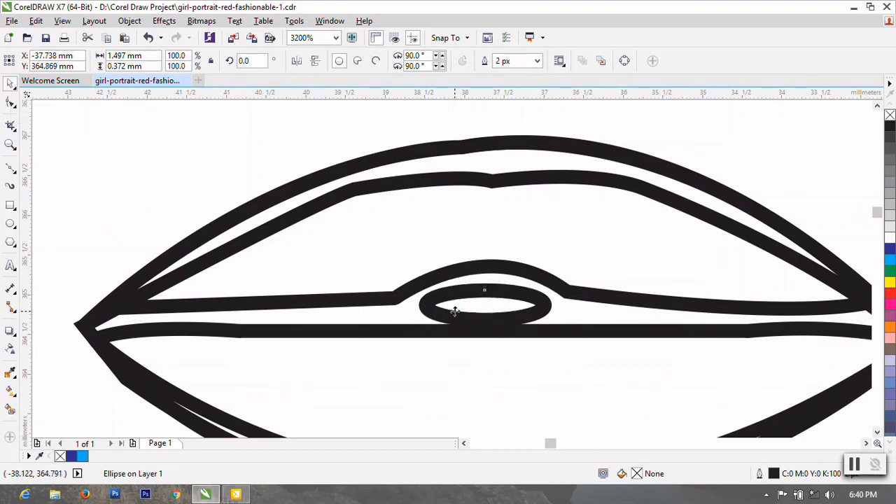
scroll(787, 344, down, 3)
scroll(440, 298, down, 1)
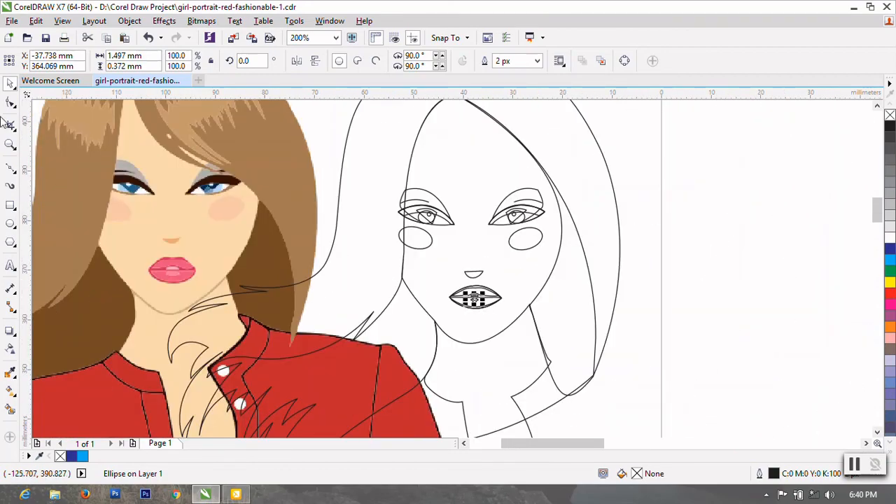